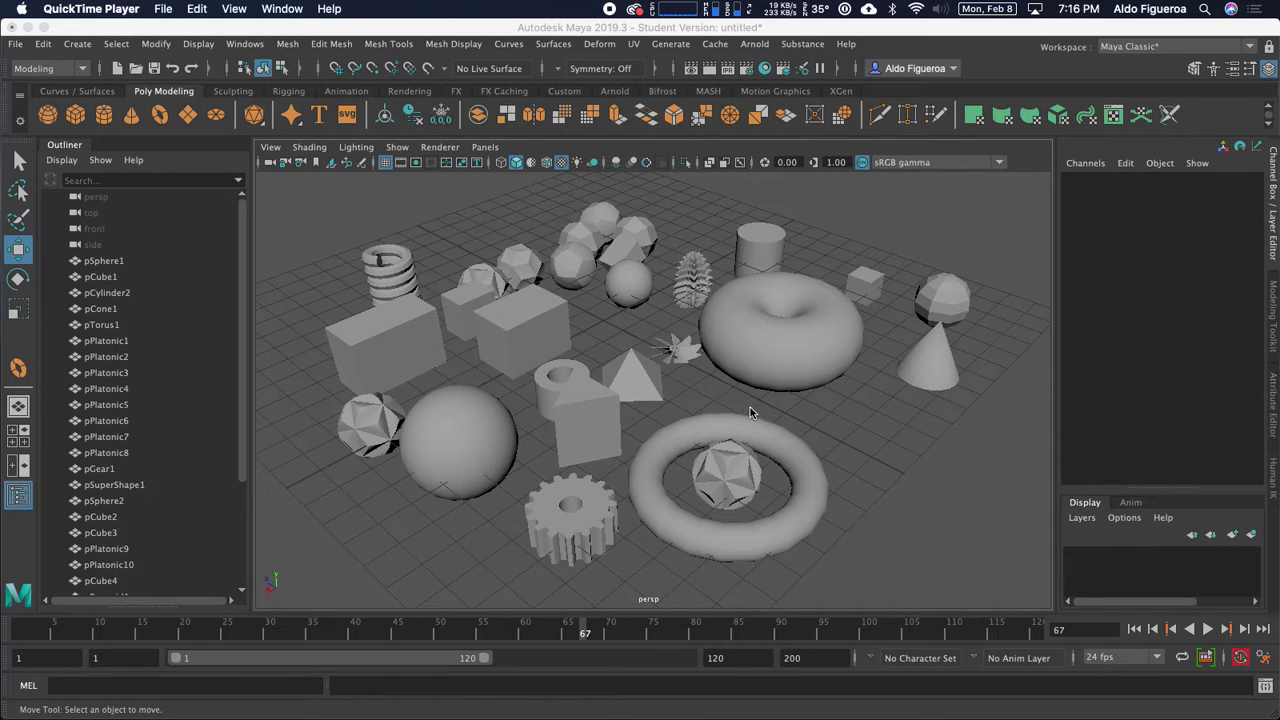
Start a new empty scene in place of the current one filled with polygon primitives.
left_click_drag(750, 407, 553, 413, "alt")
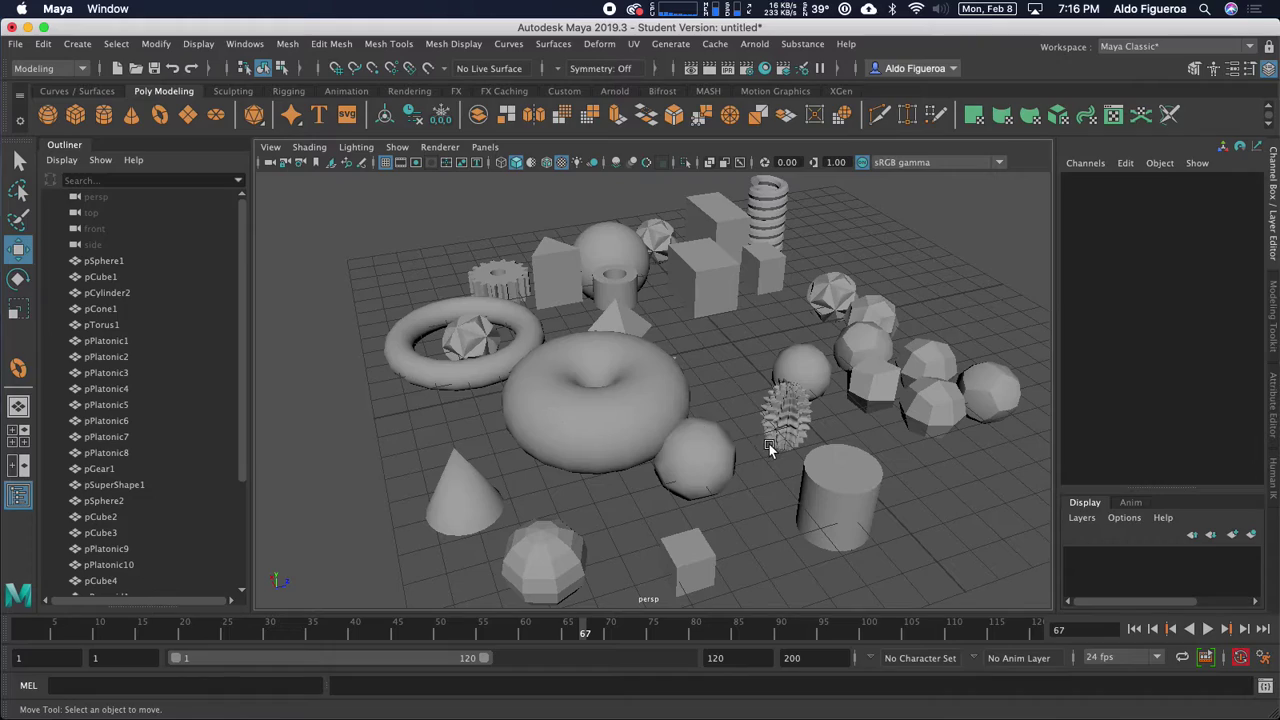
left_click_drag(769, 444, 972, 441, "alt")
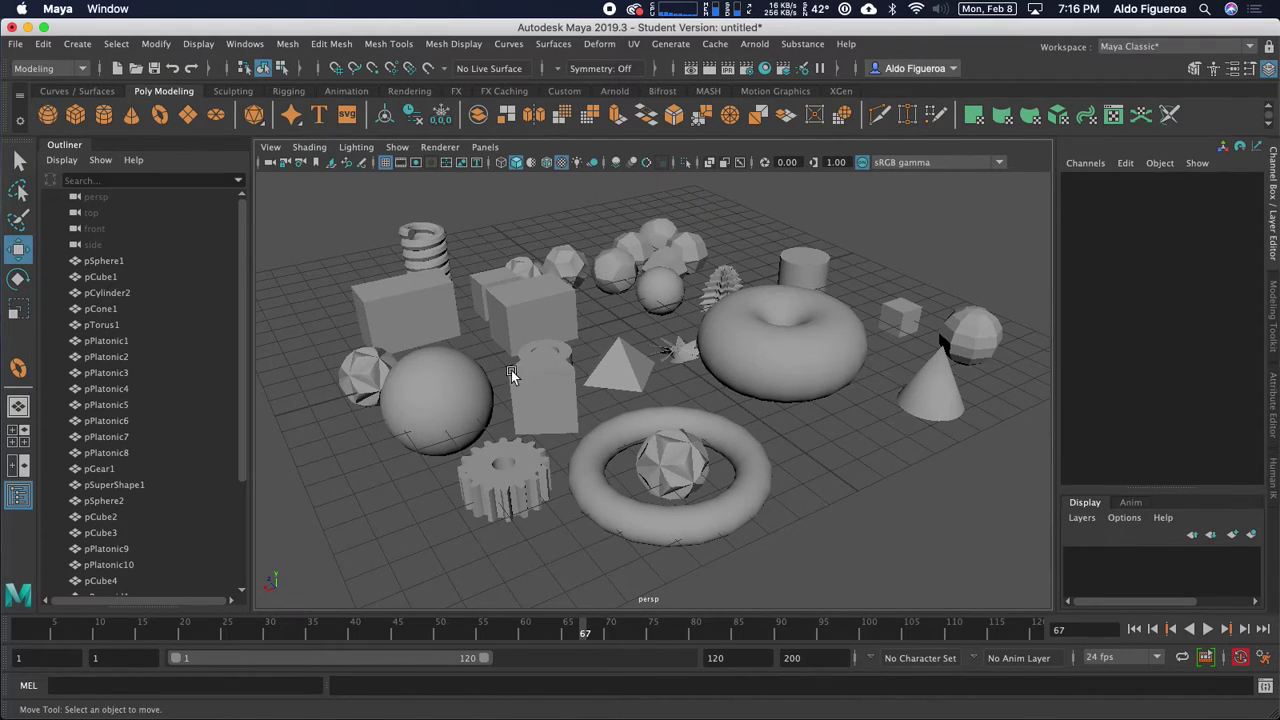
left_click(17, 47)
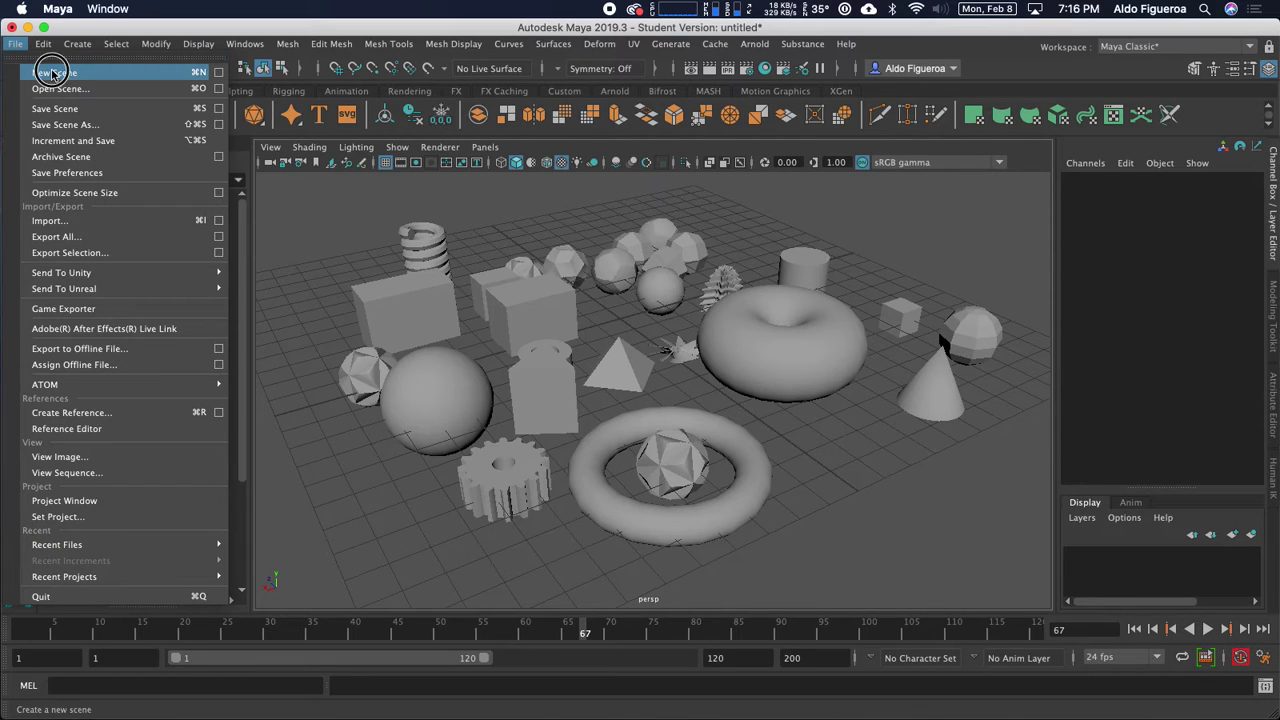
left_click(54, 72)
left_click(649, 364)
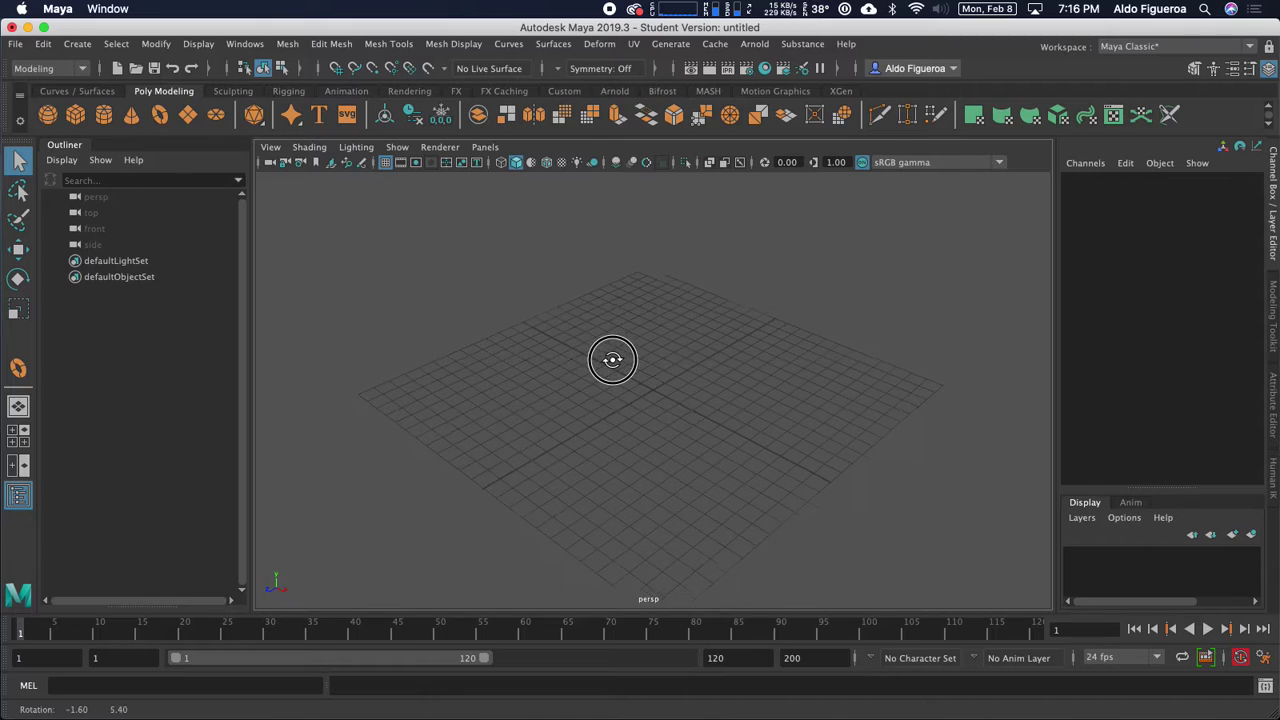
Switch the viewport between the four-view layout and the single perspective view, ending in the perspective view.
middle_click_drag(607, 365, 558, 335, "alt")
left_click_drag(559, 329, 565, 339, "alt")
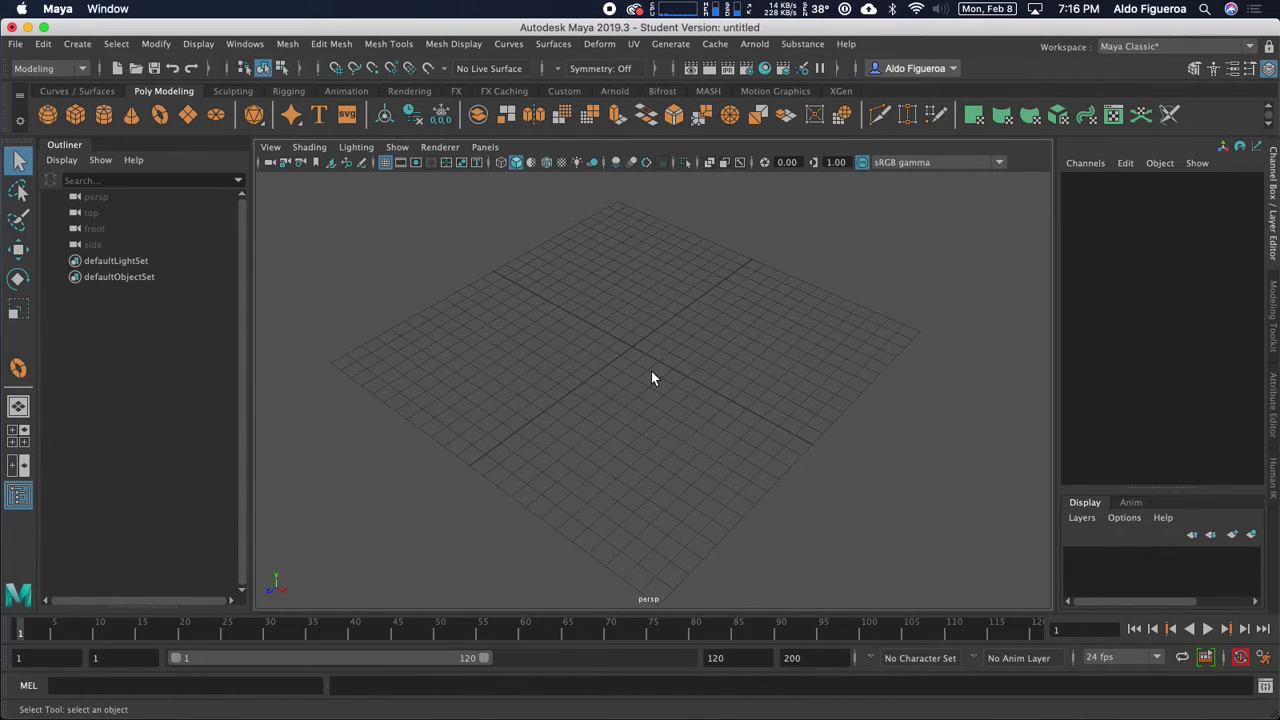
key("space")
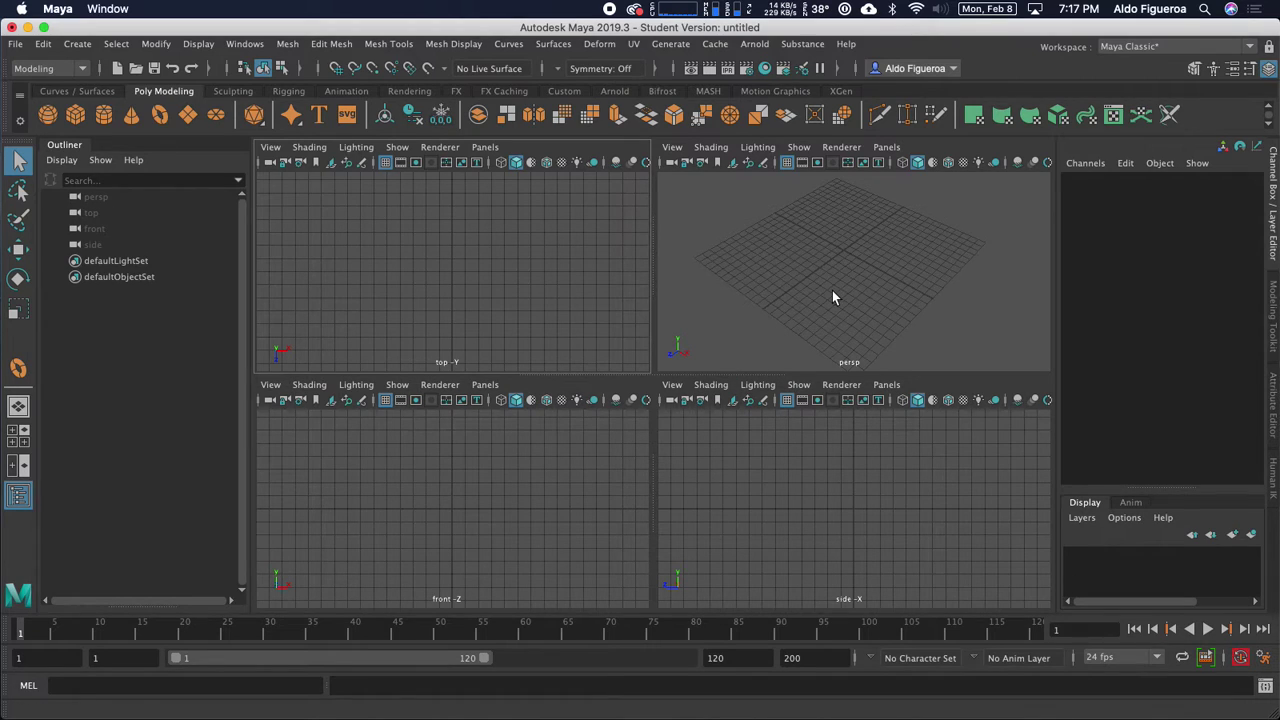
key("space")
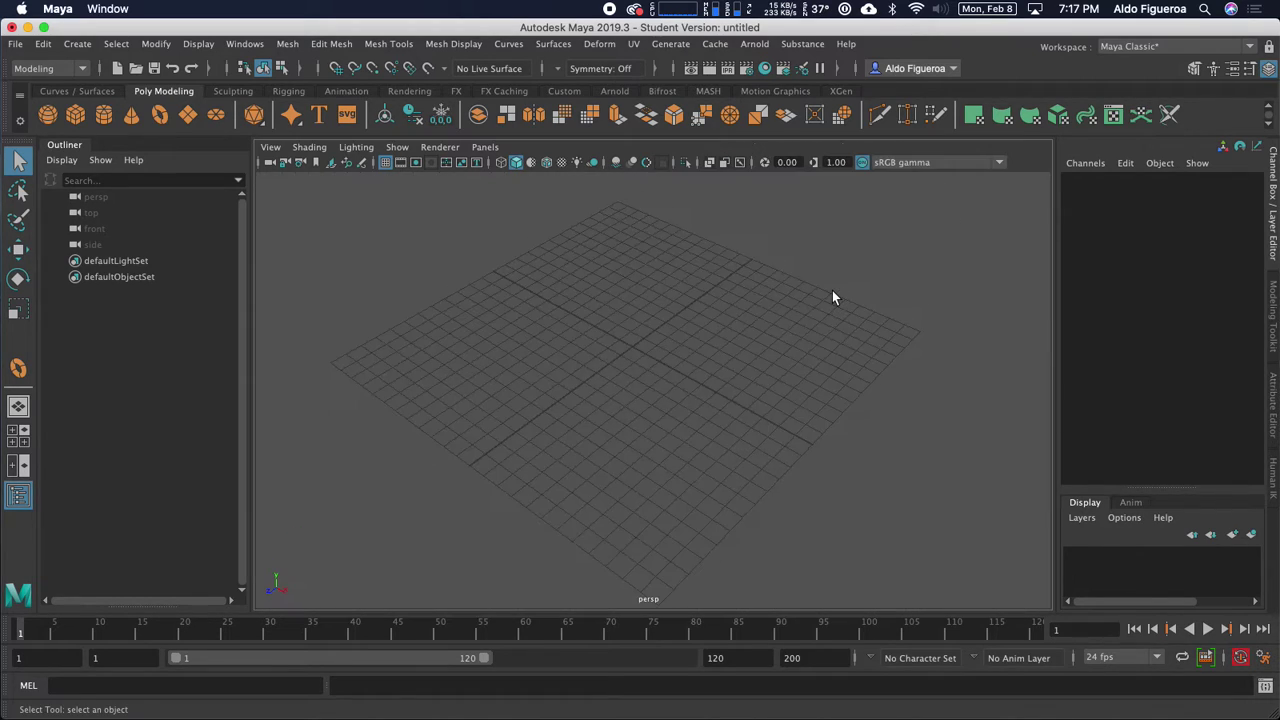
left_click(20, 411)
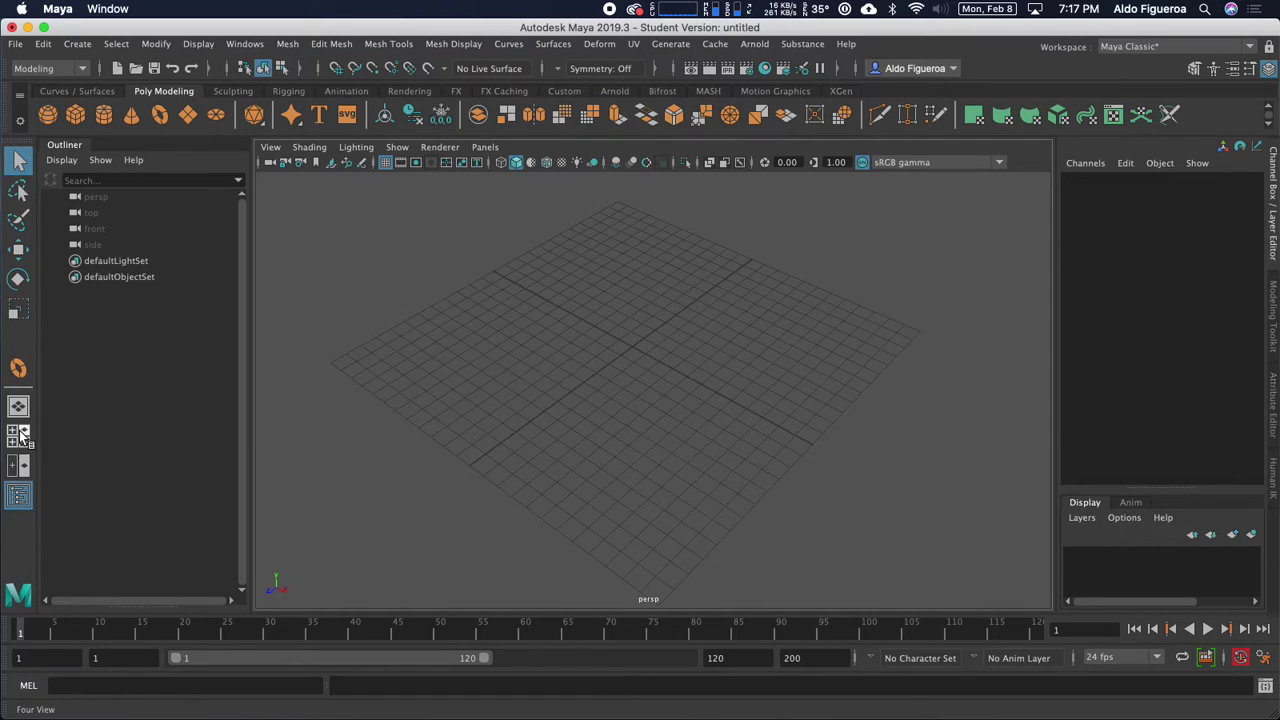
left_click(19, 436)
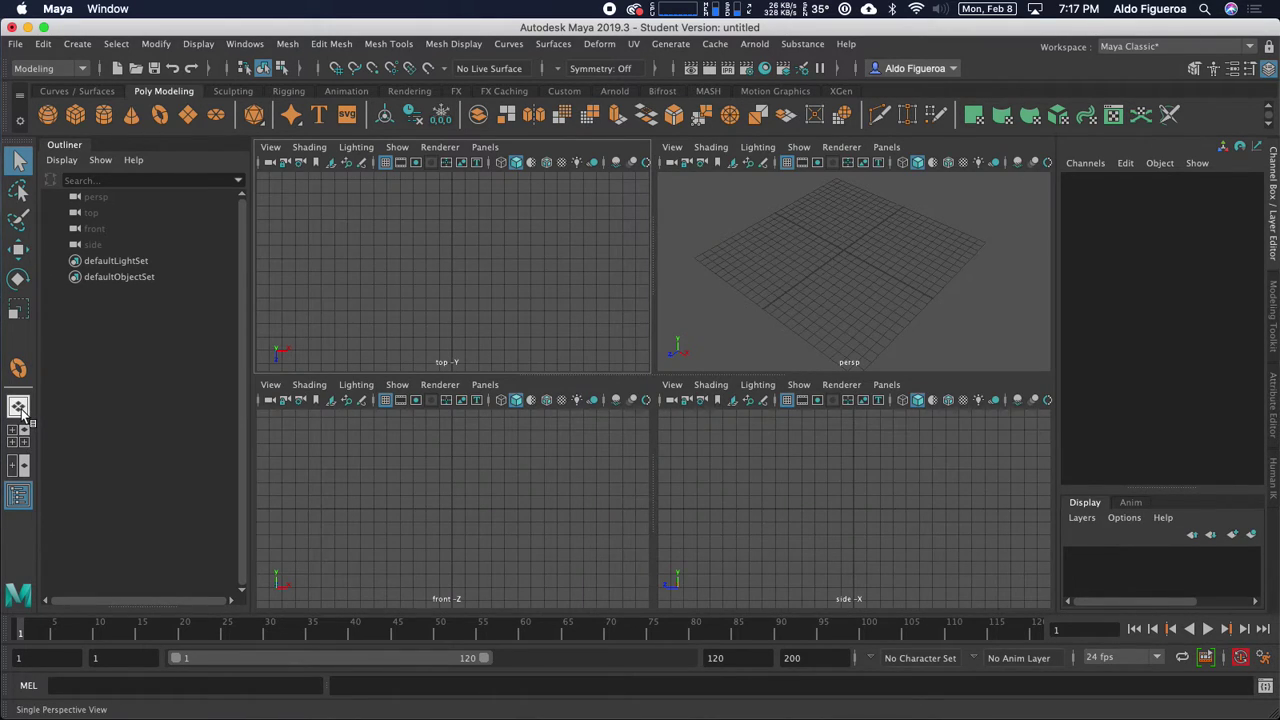
left_click(19, 409)
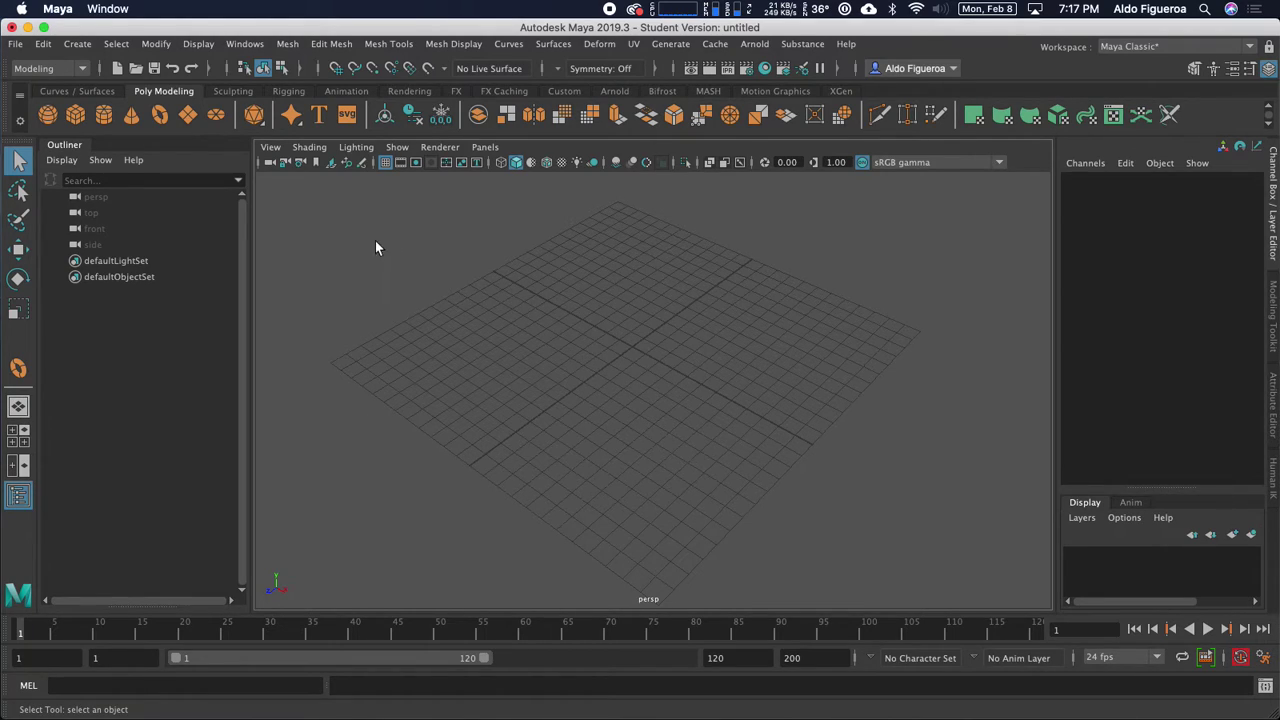
Detach the polygon primitives list as a floating window beside the viewport and turn off Interactive Creation.
left_click(79, 46)
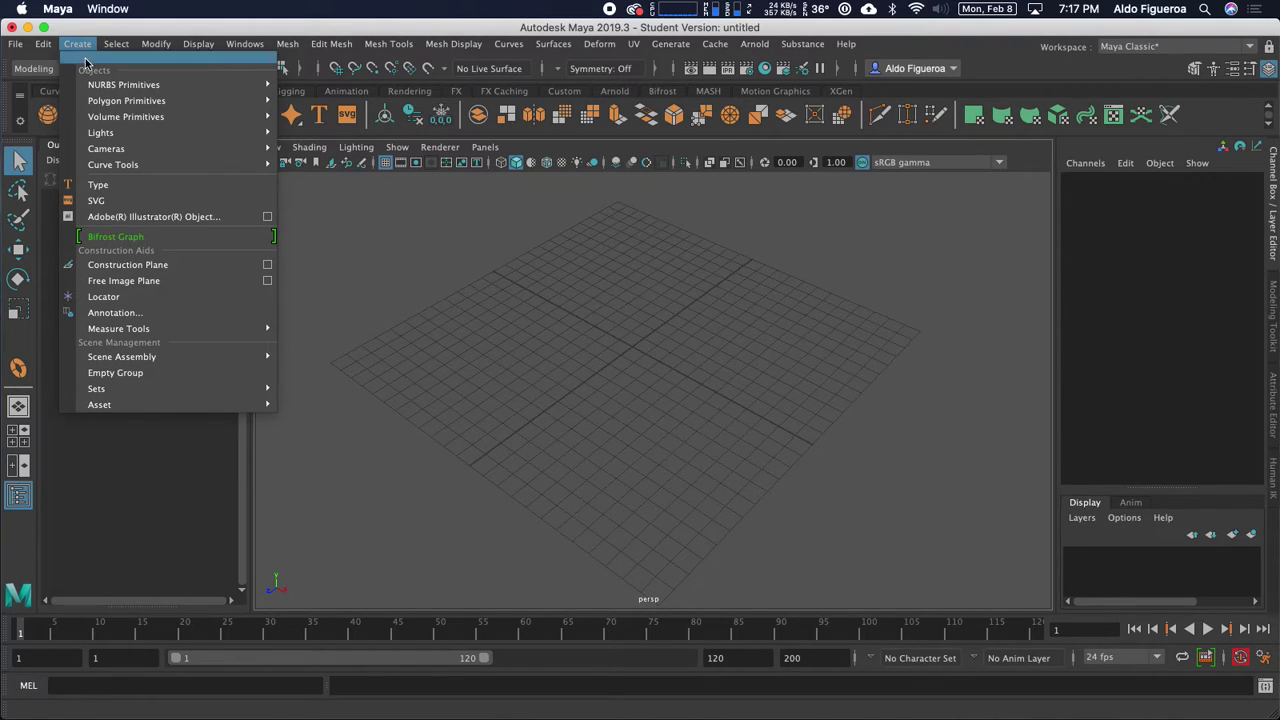
mouse_move(97, 87)
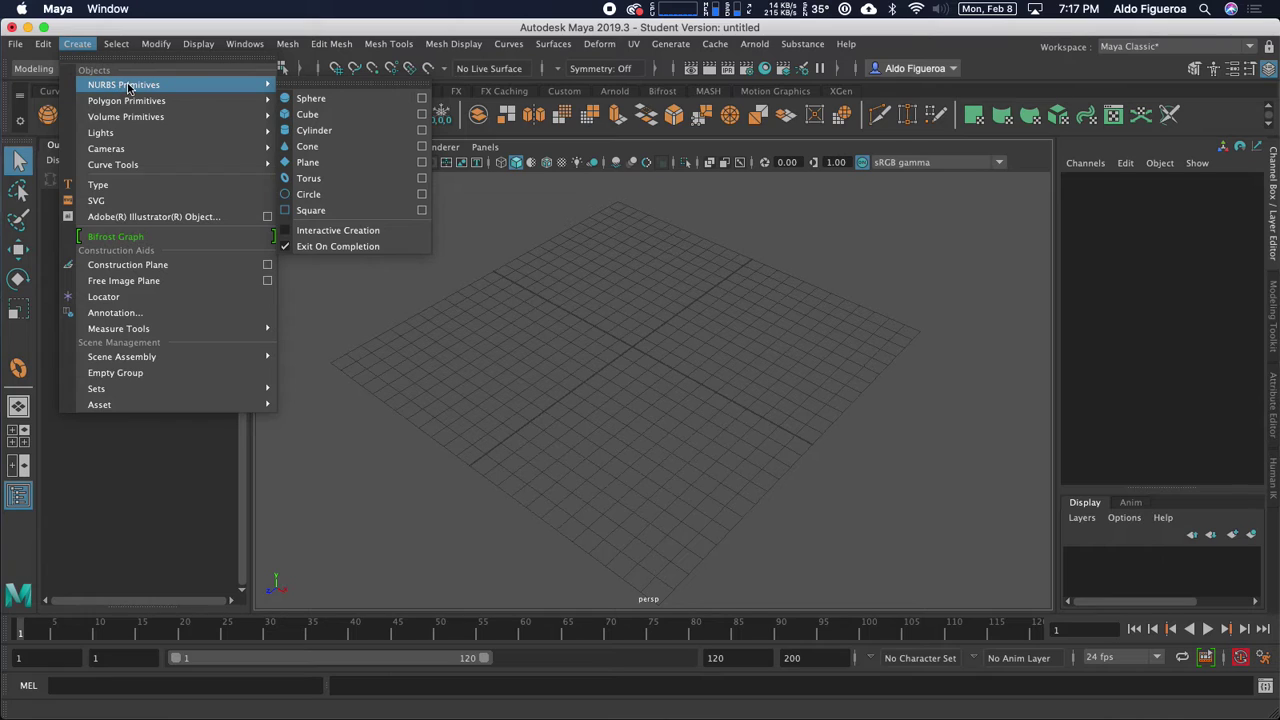
mouse_move(155, 118)
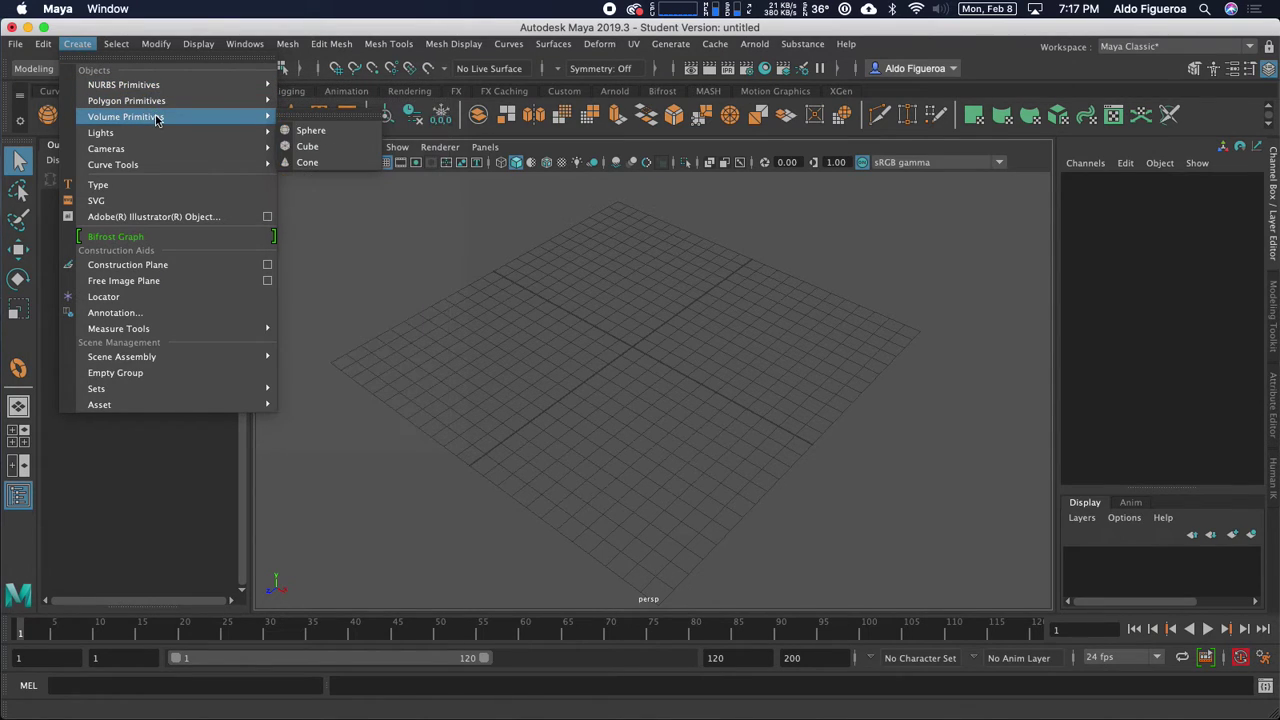
mouse_move(163, 167)
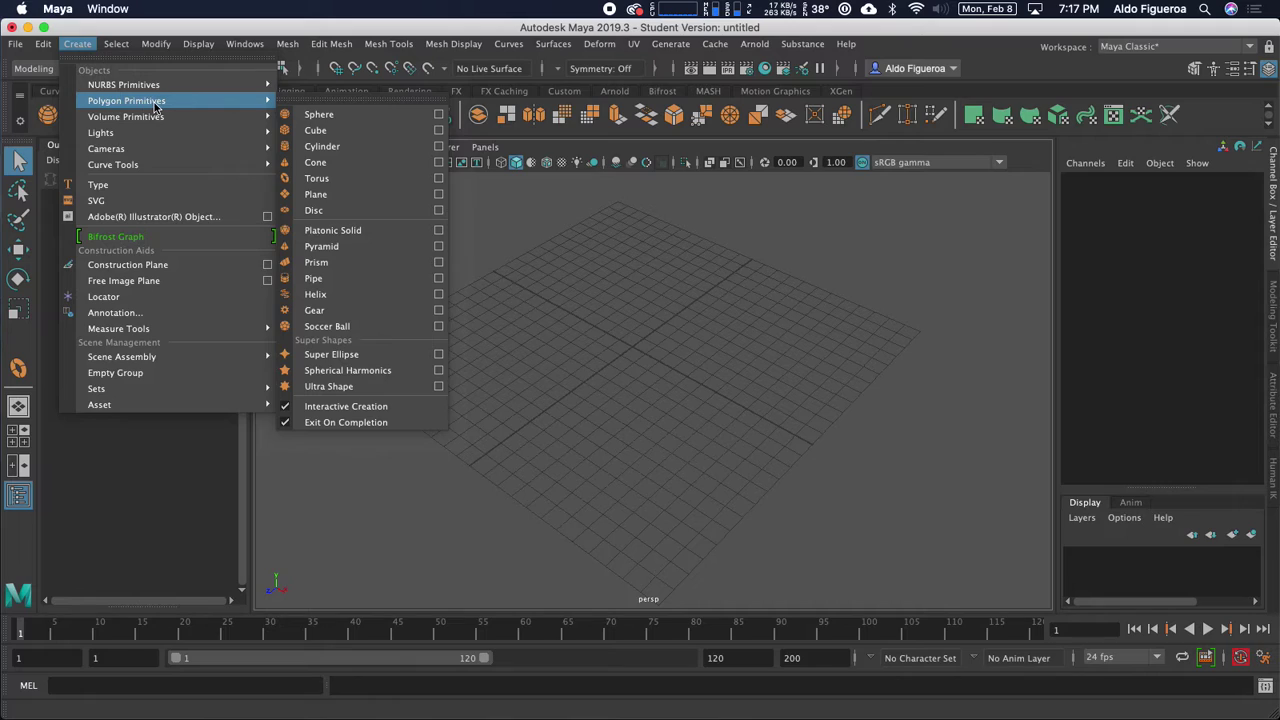
left_click(349, 104)
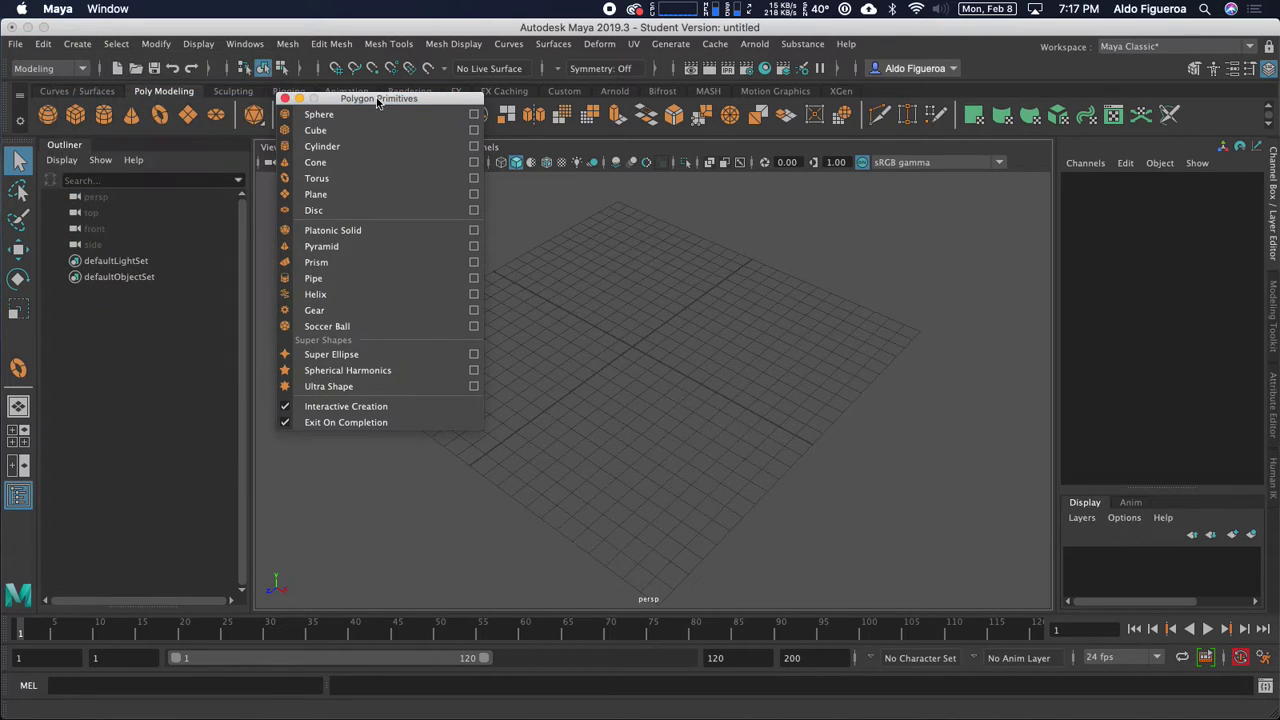
left_click_drag(378, 100, 225, 207)
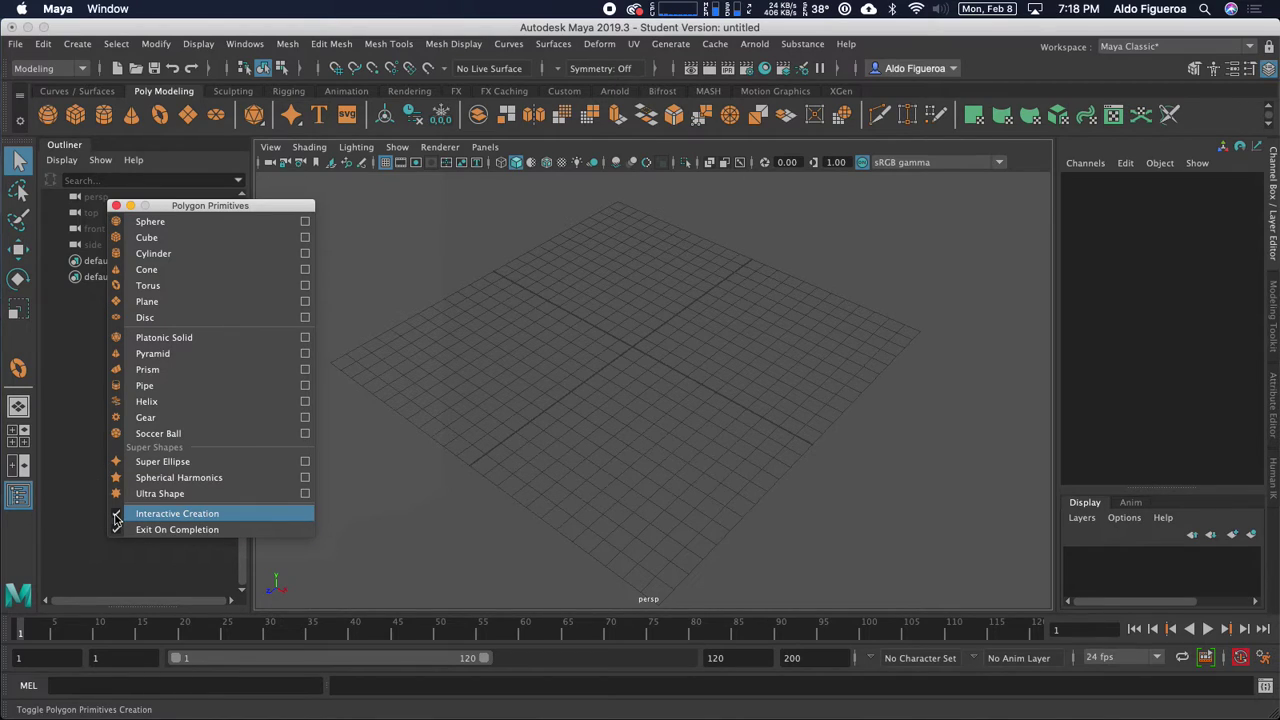
left_click(116, 517)
left_click_drag(259, 208, 236, 222)
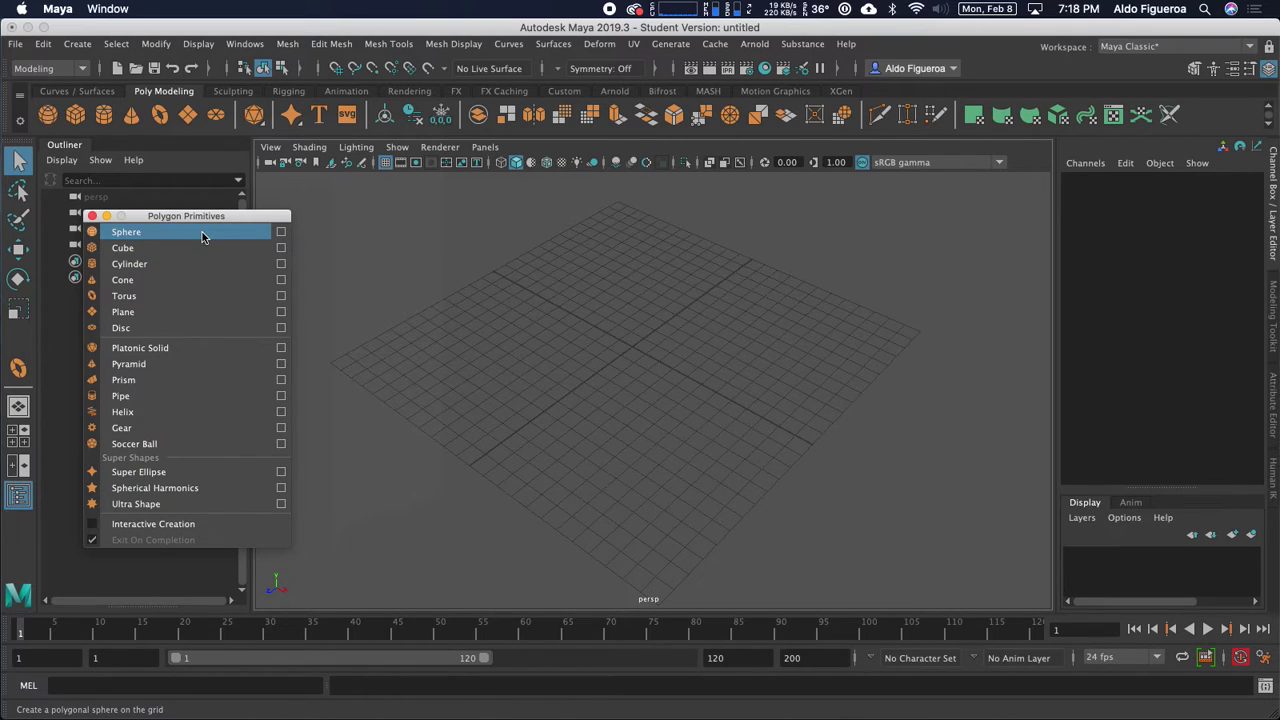
Reset the polygon sphere options to their defaults and create a polygon sphere at the grid's origin.
left_click(283, 238)
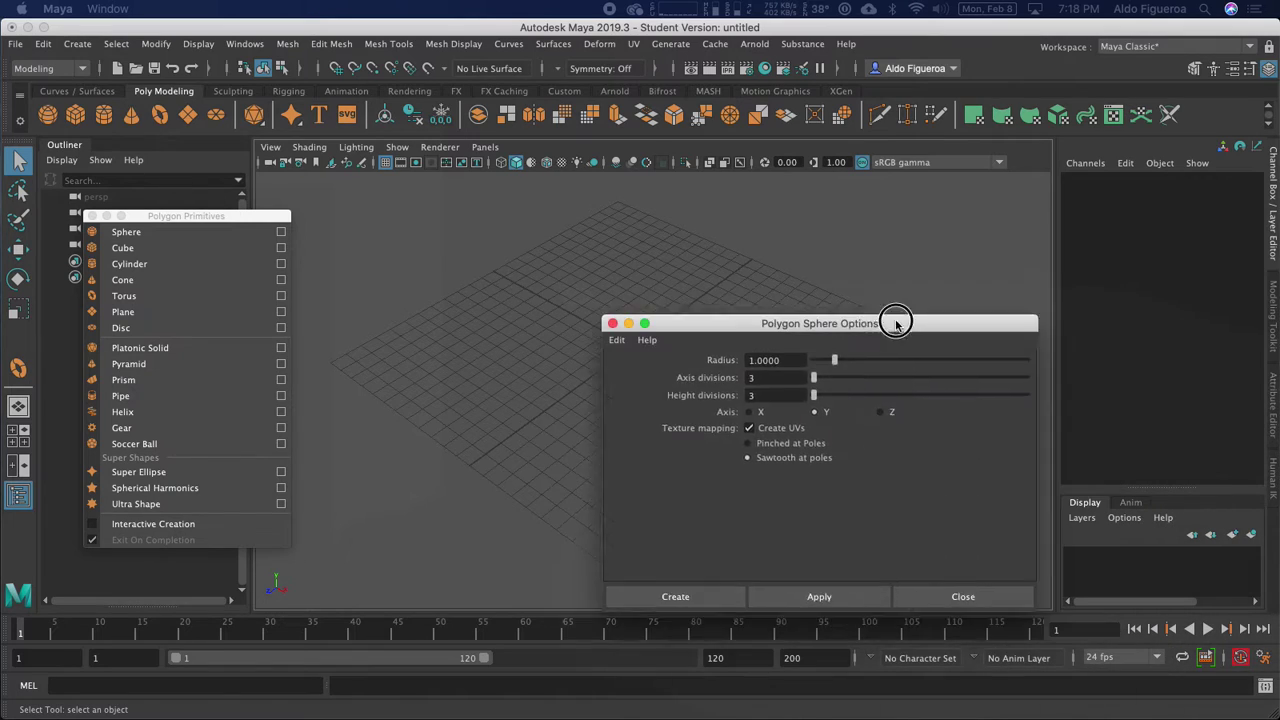
left_click_drag(900, 324, 663, 198)
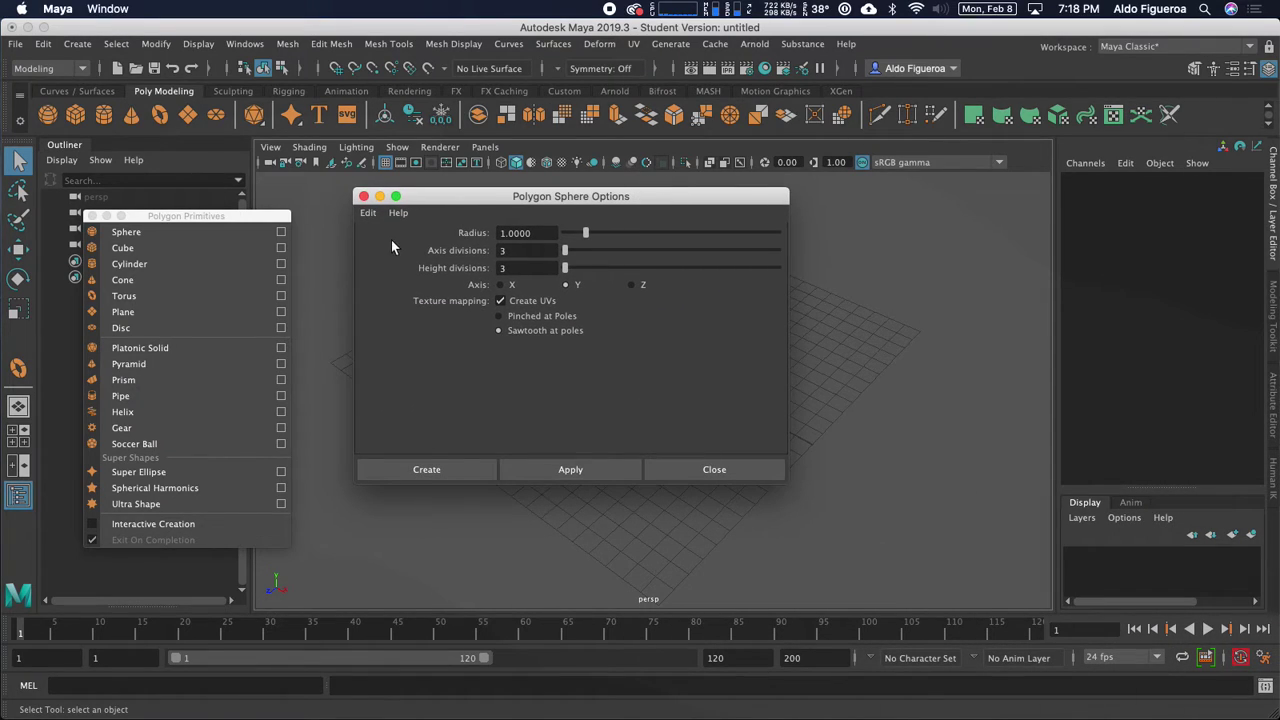
left_click(370, 217)
left_click(420, 246)
left_click(735, 467)
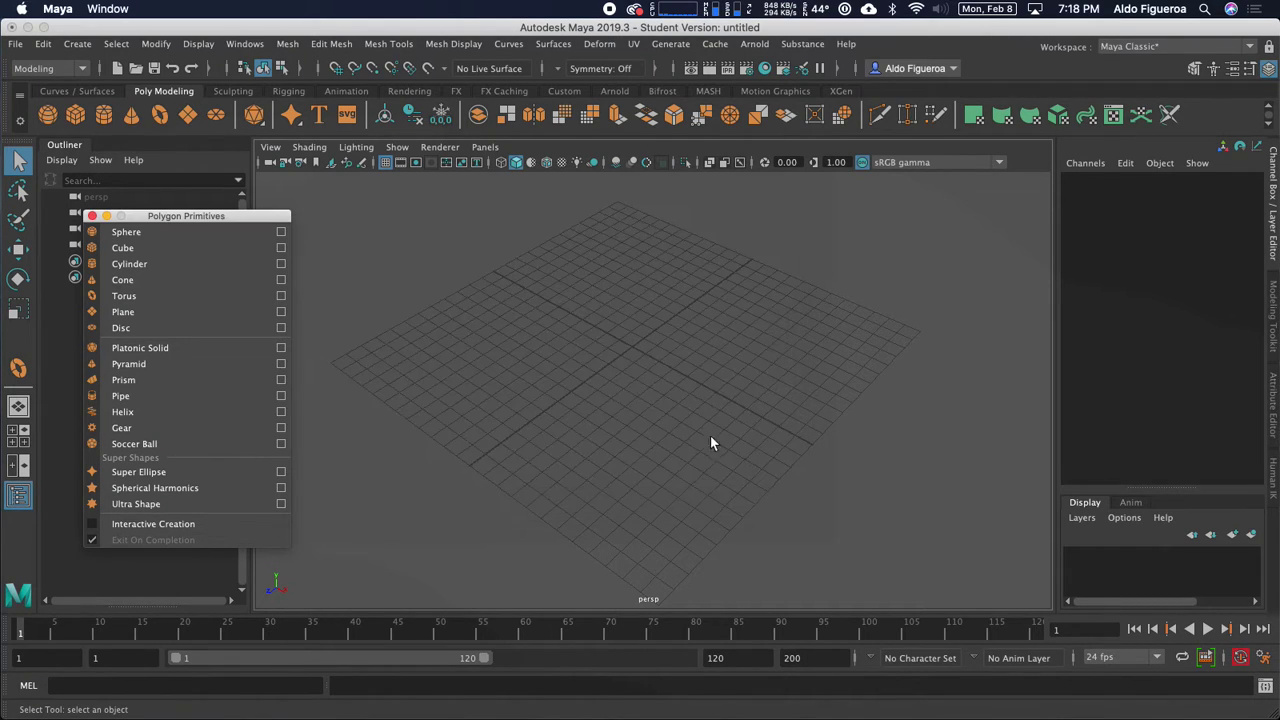
left_click(128, 233)
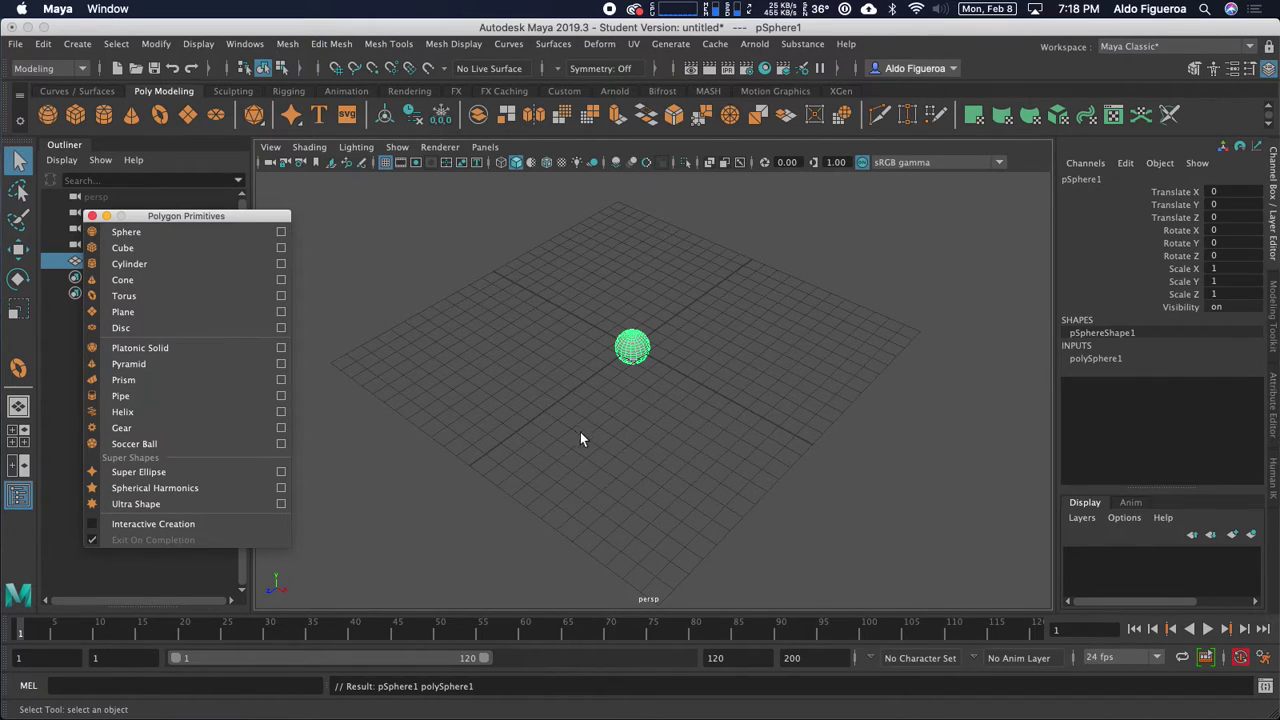
Move the sphere along the Z axis and across the ground plane to about X -0.22, Z 0.83.
right_click_drag(549, 385, 689, 274, "alt")
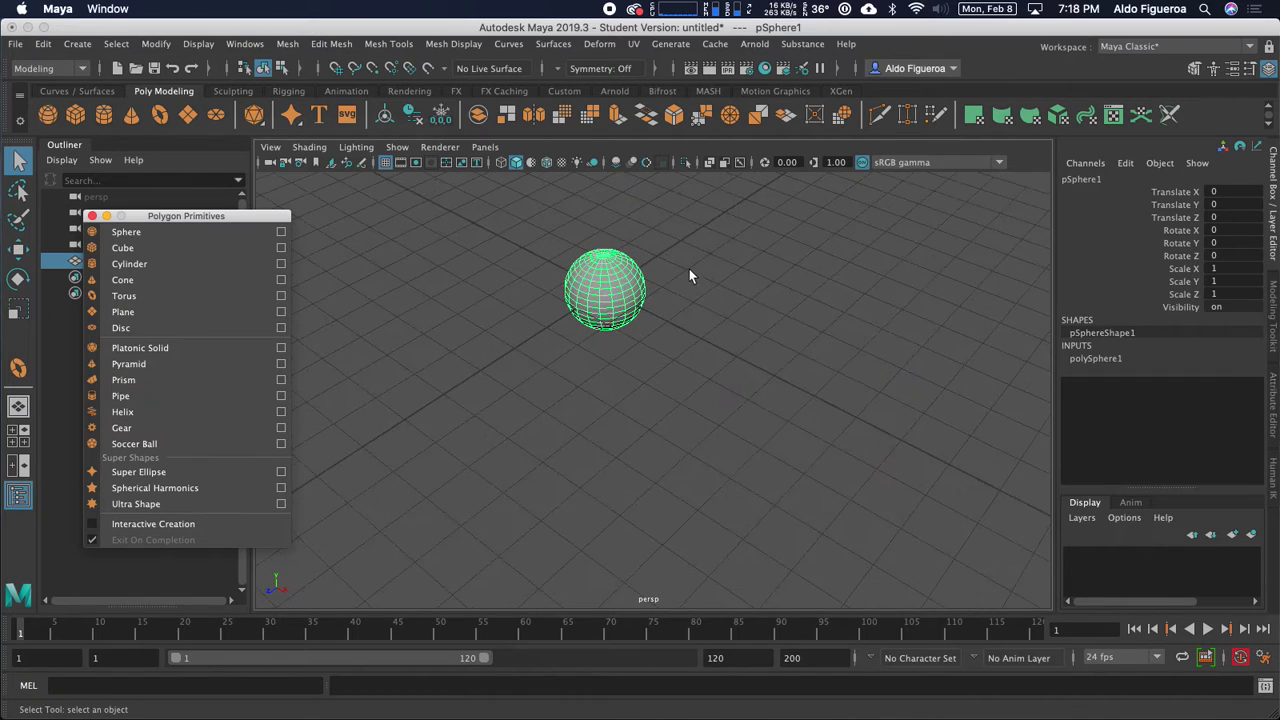
middle_click_drag(689, 274, 689, 356, "alt")
left_click_drag(689, 356, 478, 272, "alt")
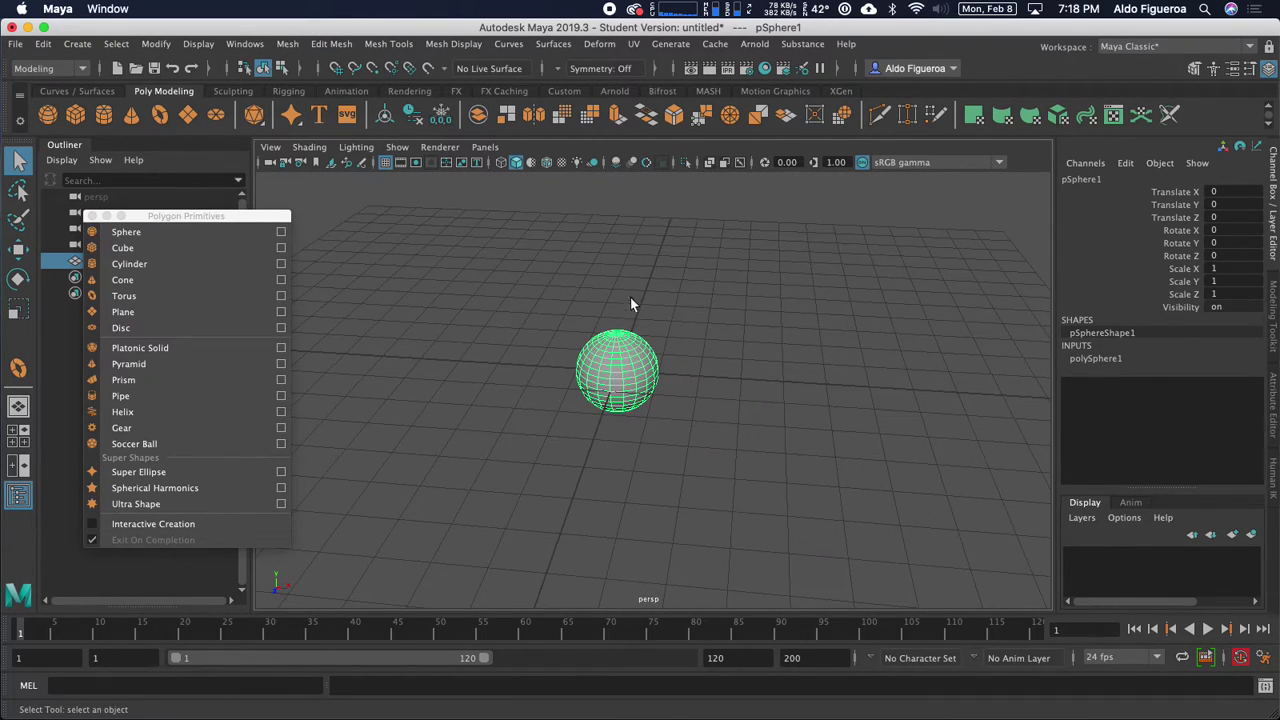
left_click_drag(650, 300, 566, 337, "alt")
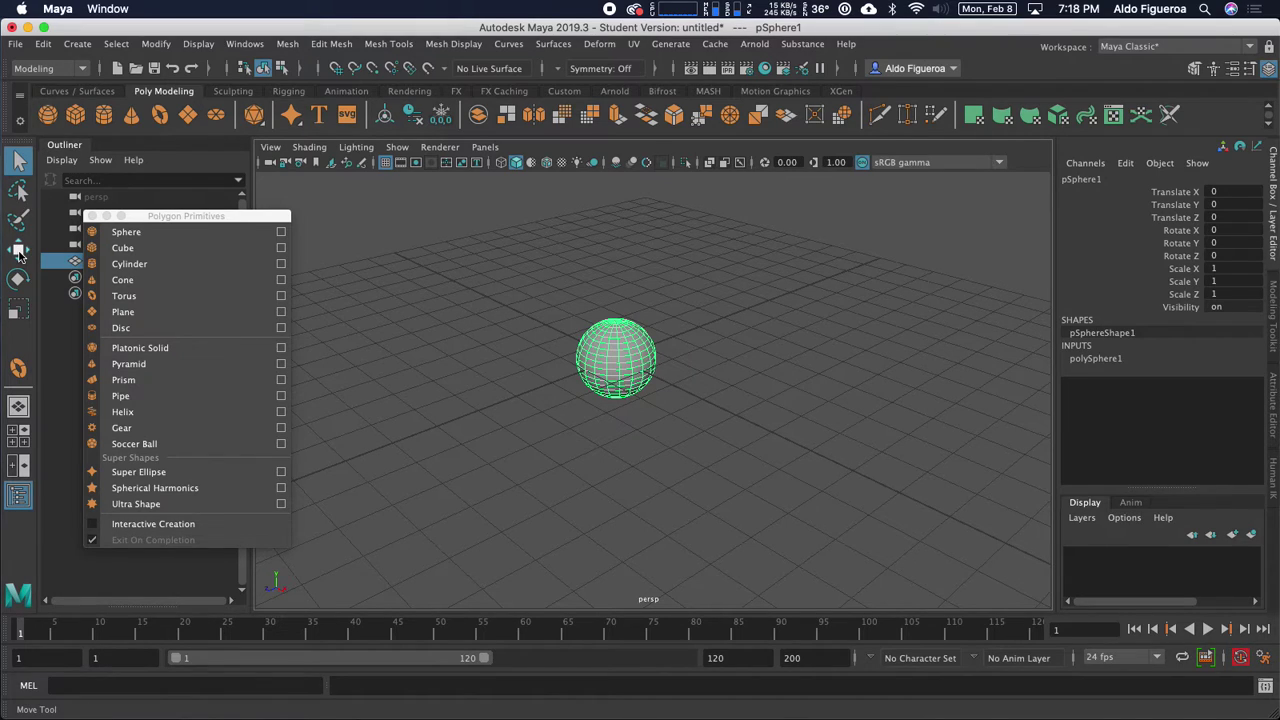
left_click(18, 252)
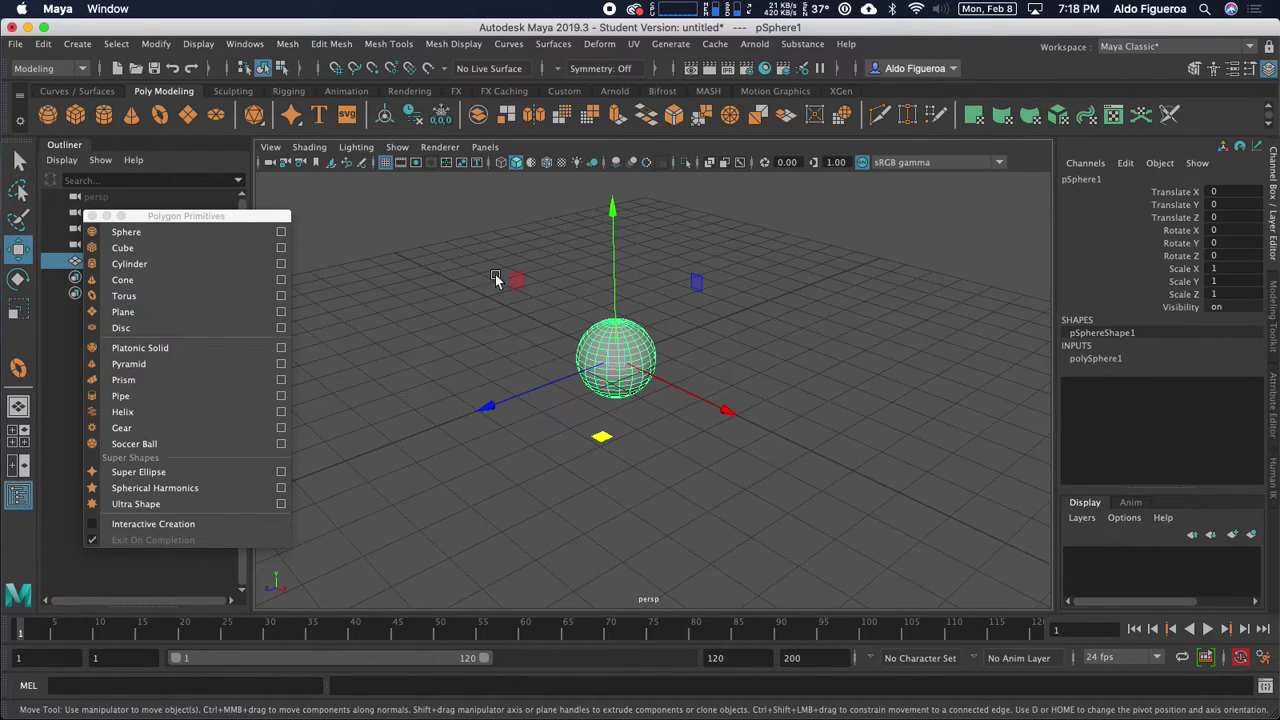
left_click_drag(552, 390, 487, 412, "alt")
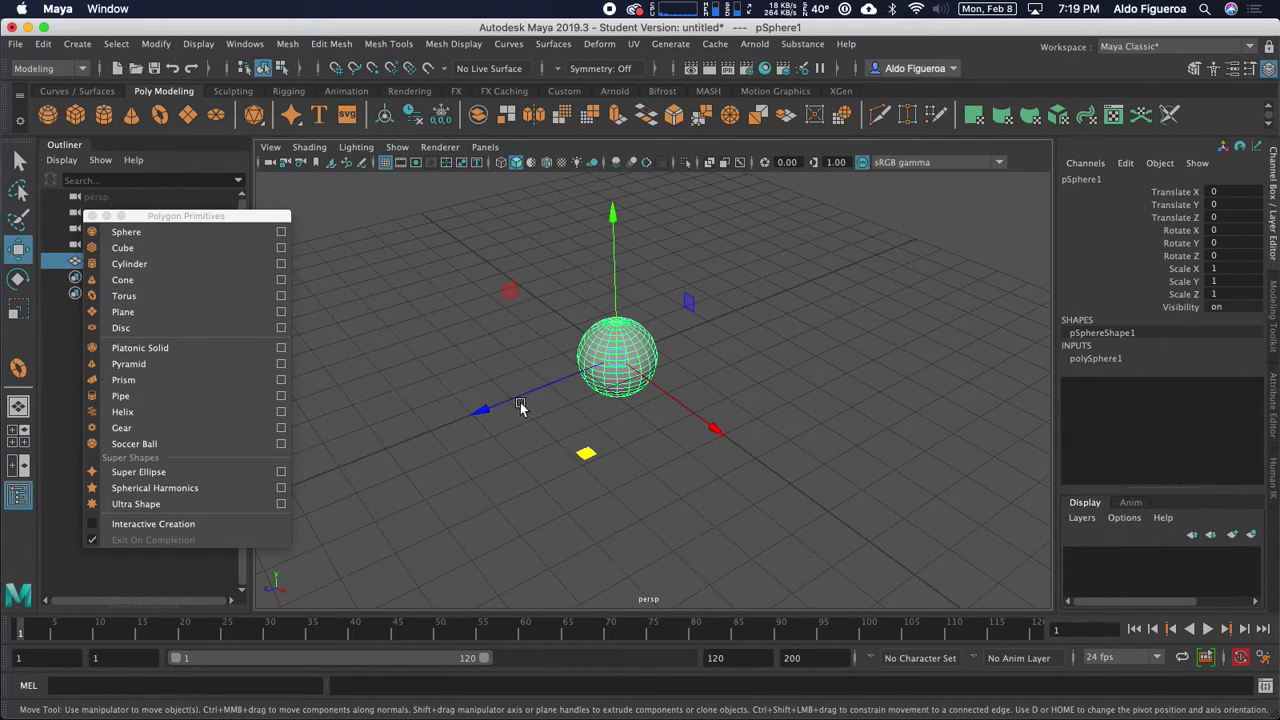
left_click_drag(485, 408, 528, 397)
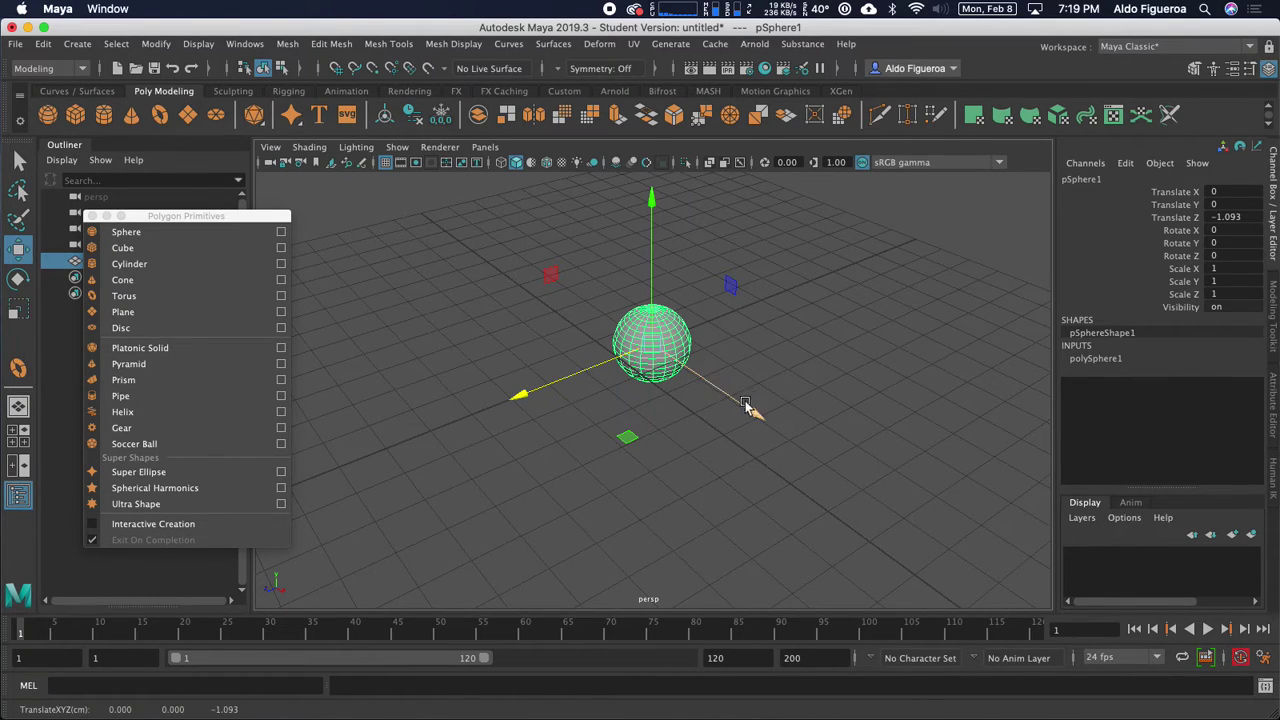
left_click_drag(626, 439, 558, 466)
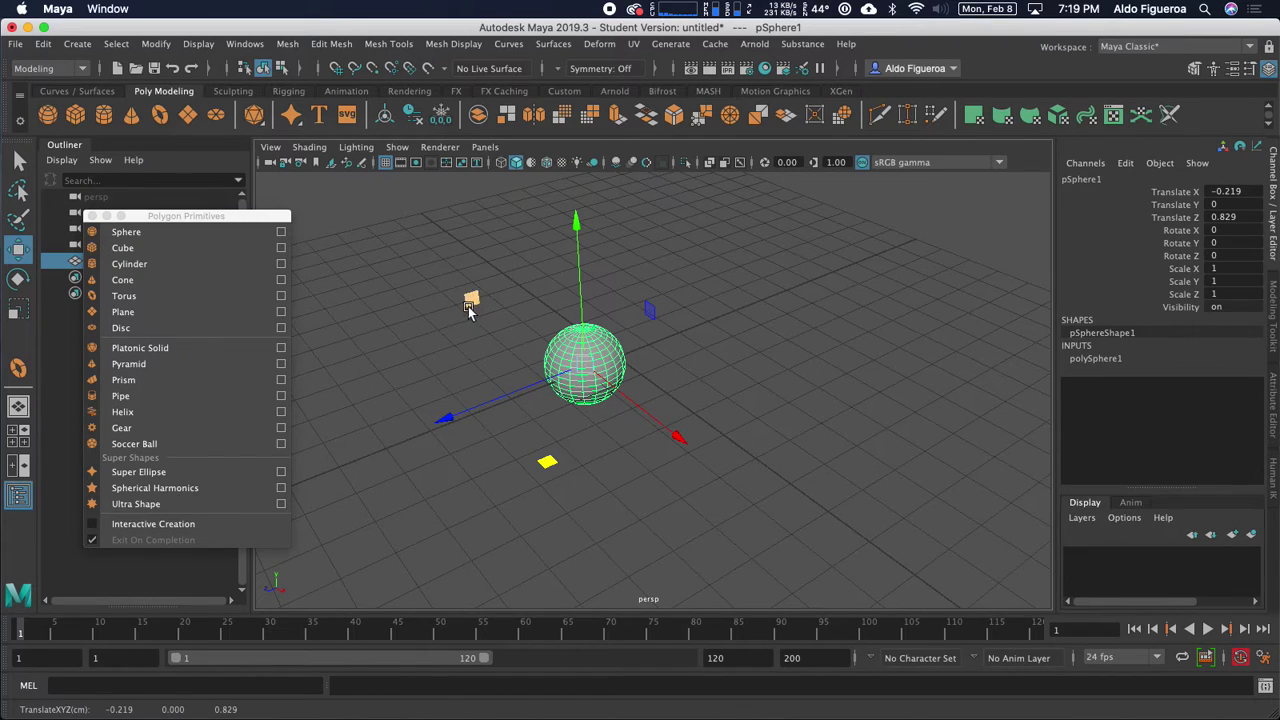
left_click_drag(636, 336, 660, 345, "alt")
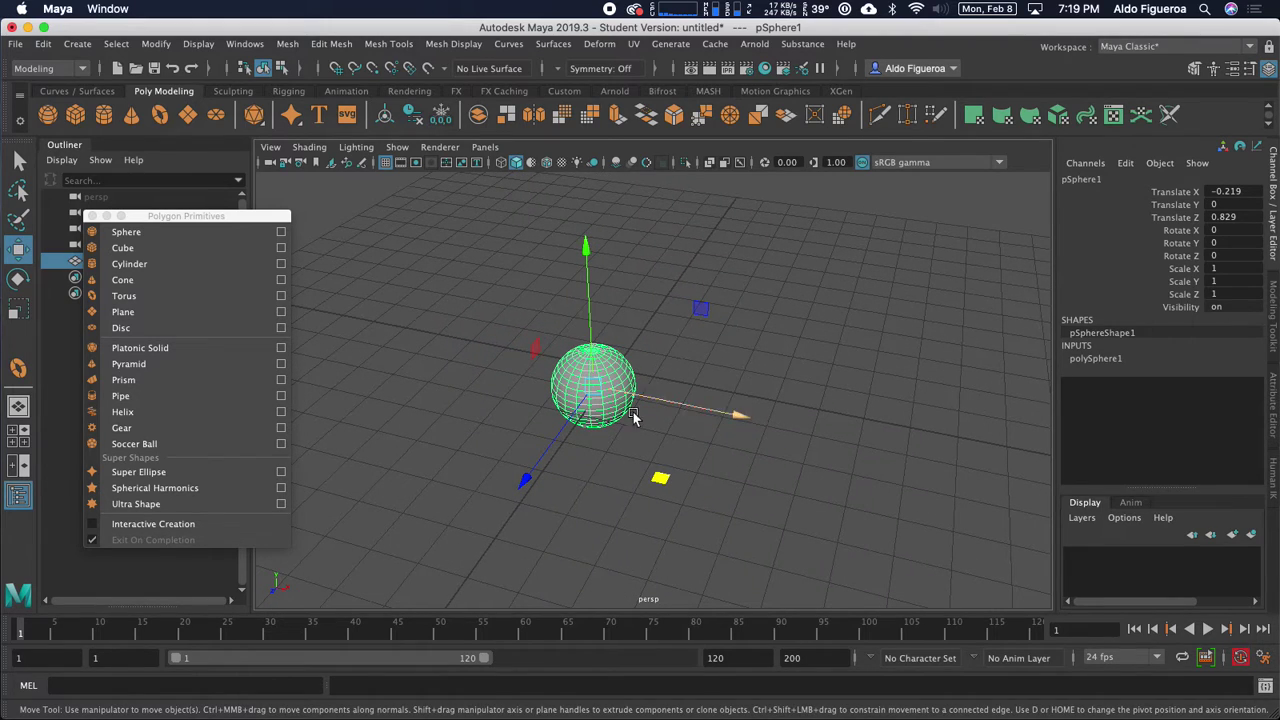
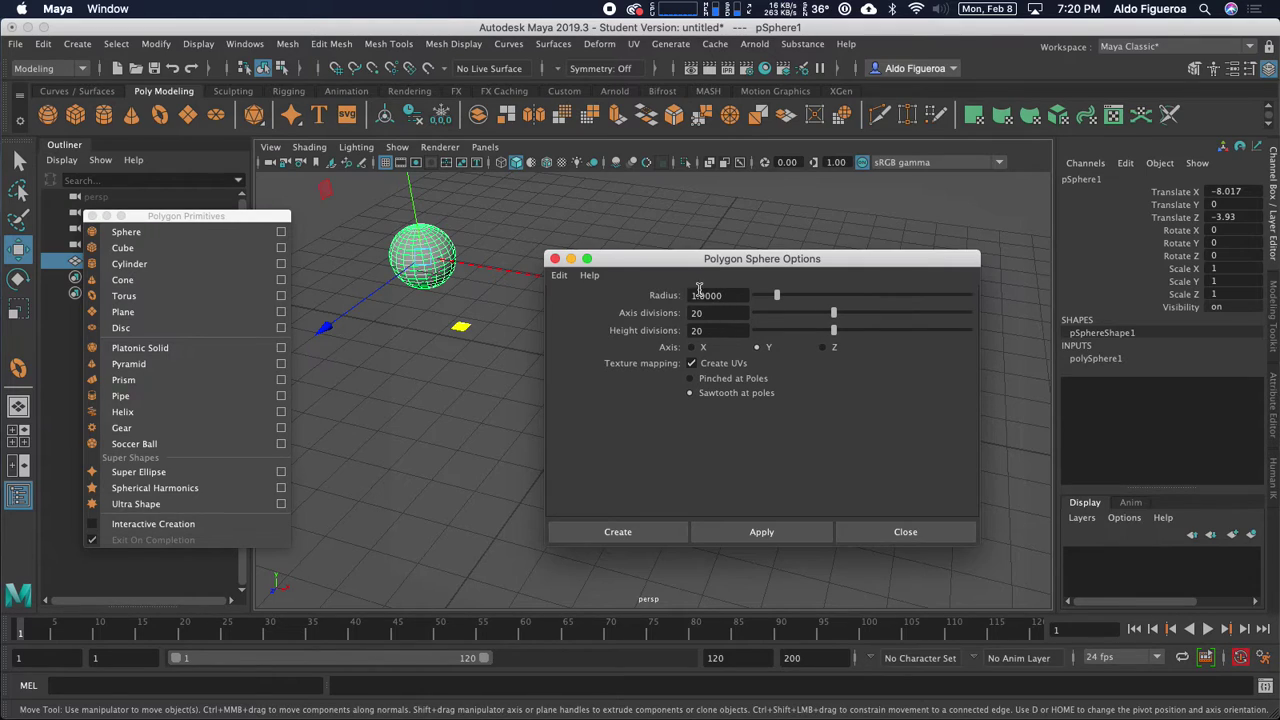
Try sphere options of radius 0.8679, 30 axis and 35 height divisions, Z axis and no UVs, and reset them to defaults.
left_click_drag(777, 296, 900, 334)
left_click(823, 347)
left_click(691, 363)
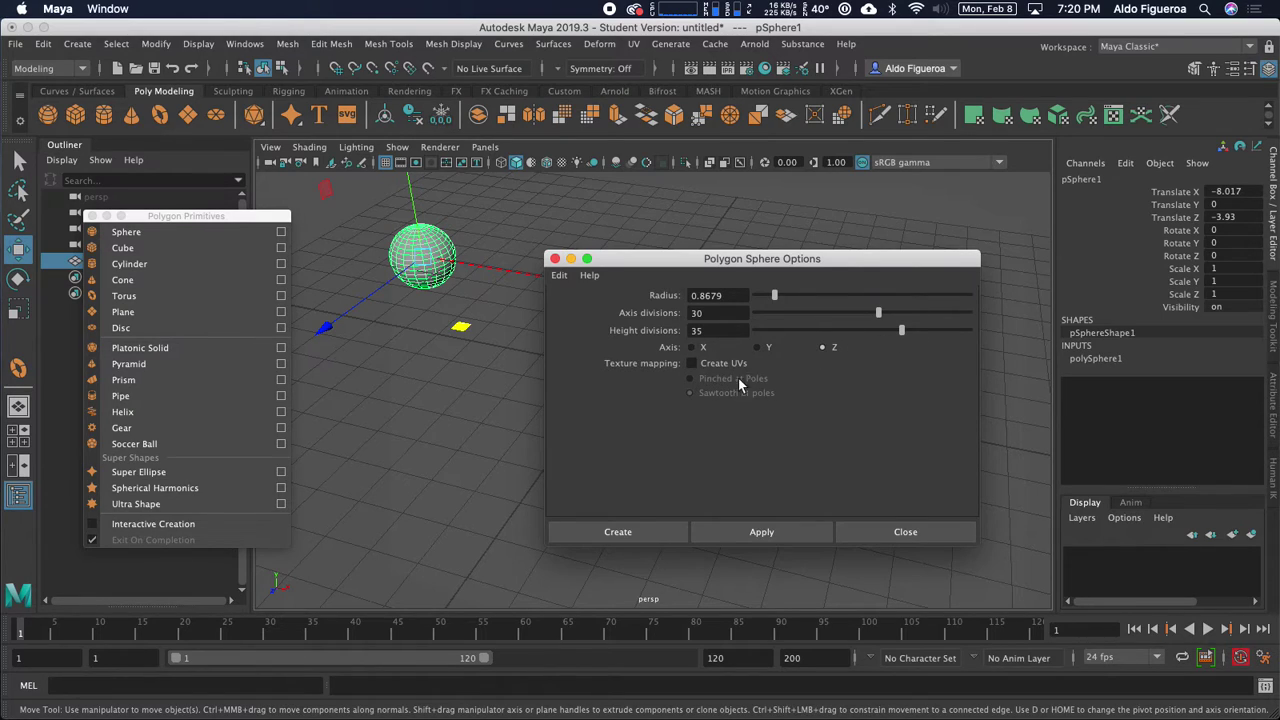
left_click(559, 278)
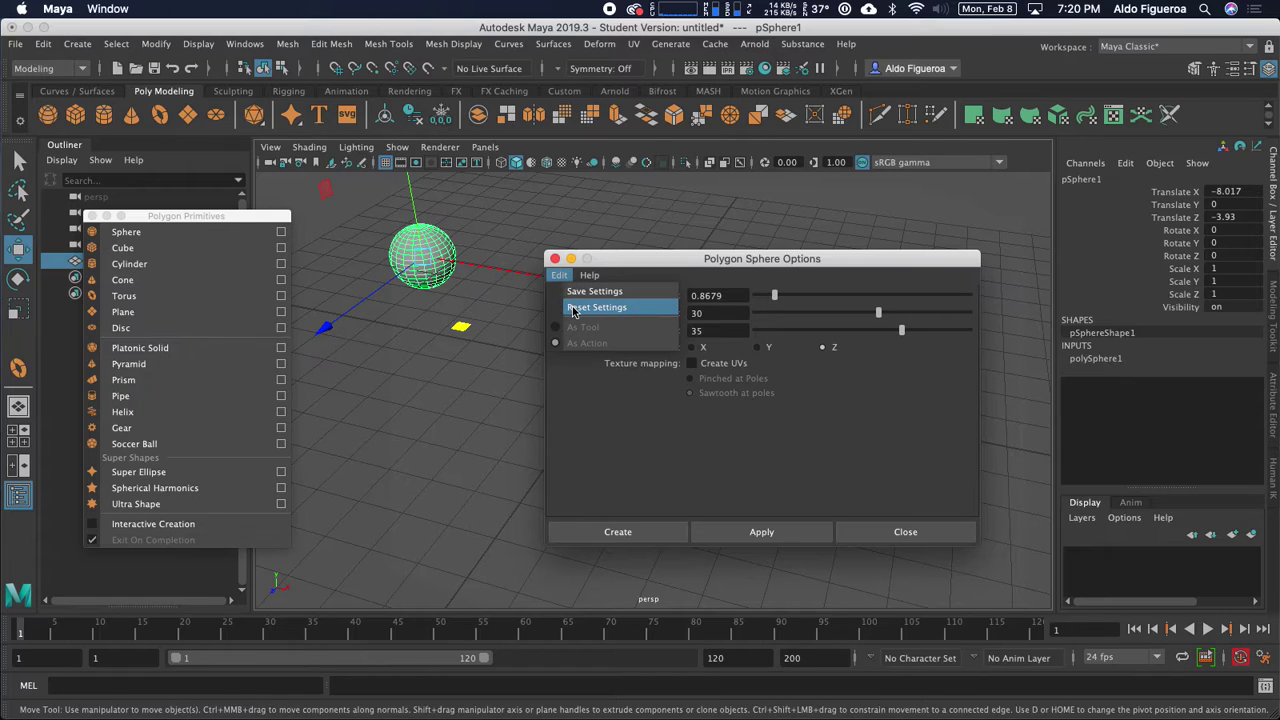
left_click(596, 307)
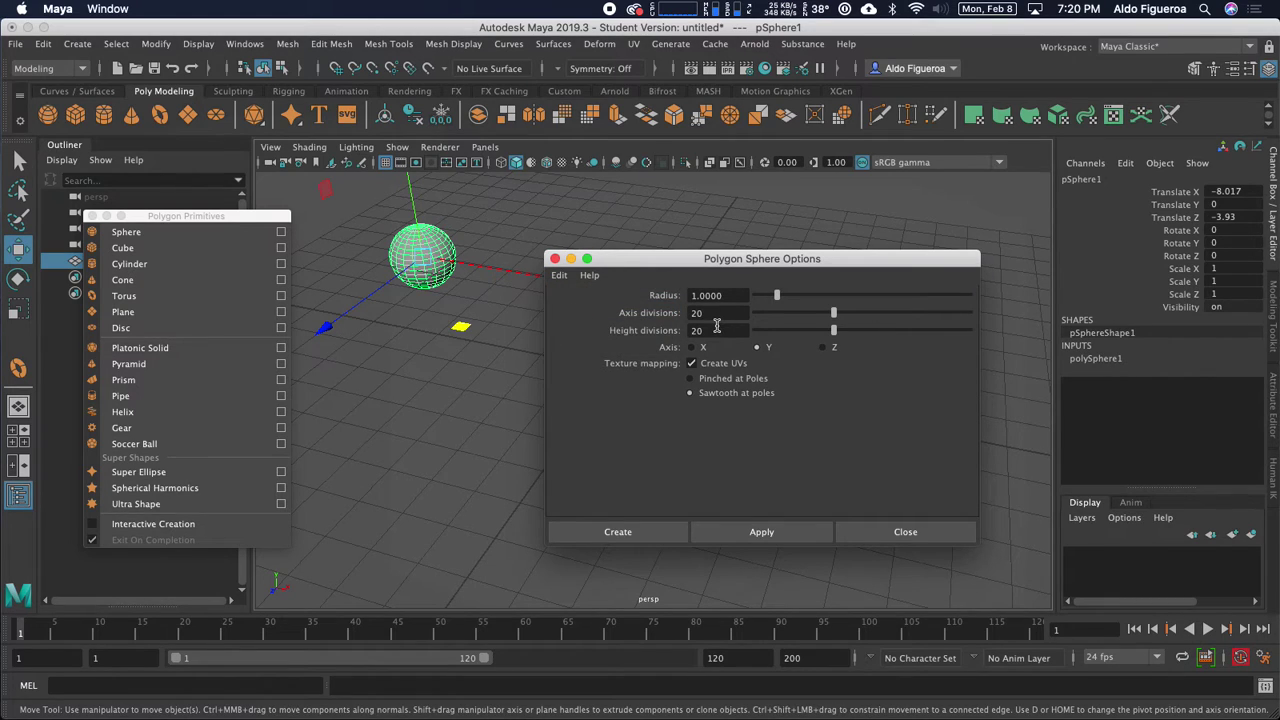
Set the polygon sphere options to 3 axis divisions and 3 height divisions.
left_click_drag(771, 261, 832, 257)
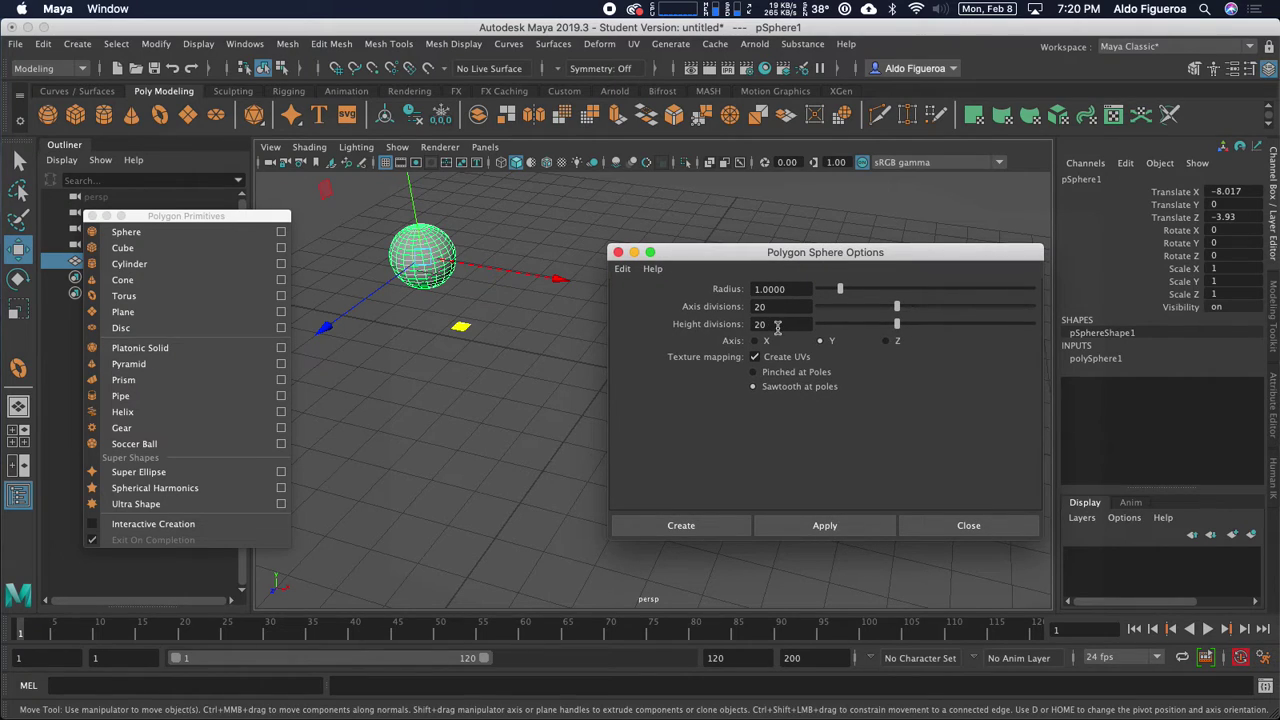
left_click_drag(897, 309, 805, 312)
left_click_drag(897, 327, 785, 330)
left_click_drag(798, 256, 813, 226)
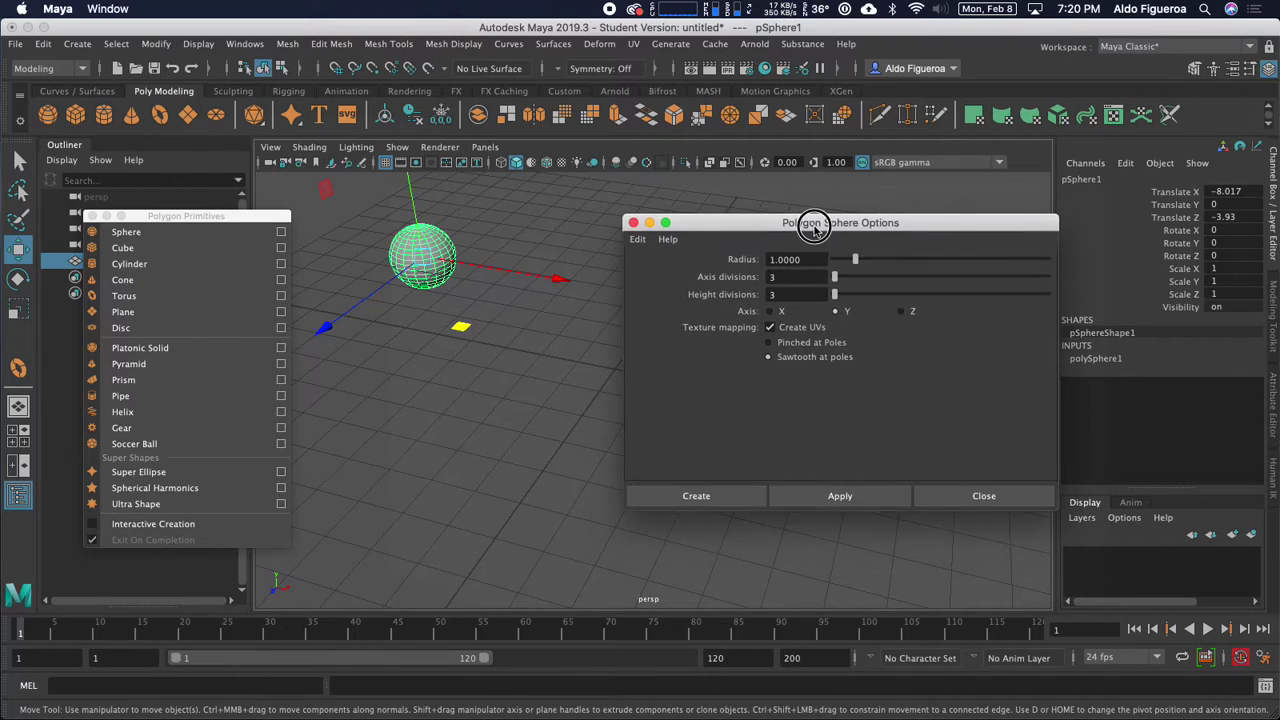
Create the polygon sphere with 3 divisions at the origin and move the smooth sphere near it, to about X -2.79, Z 0.16.
left_click(691, 495)
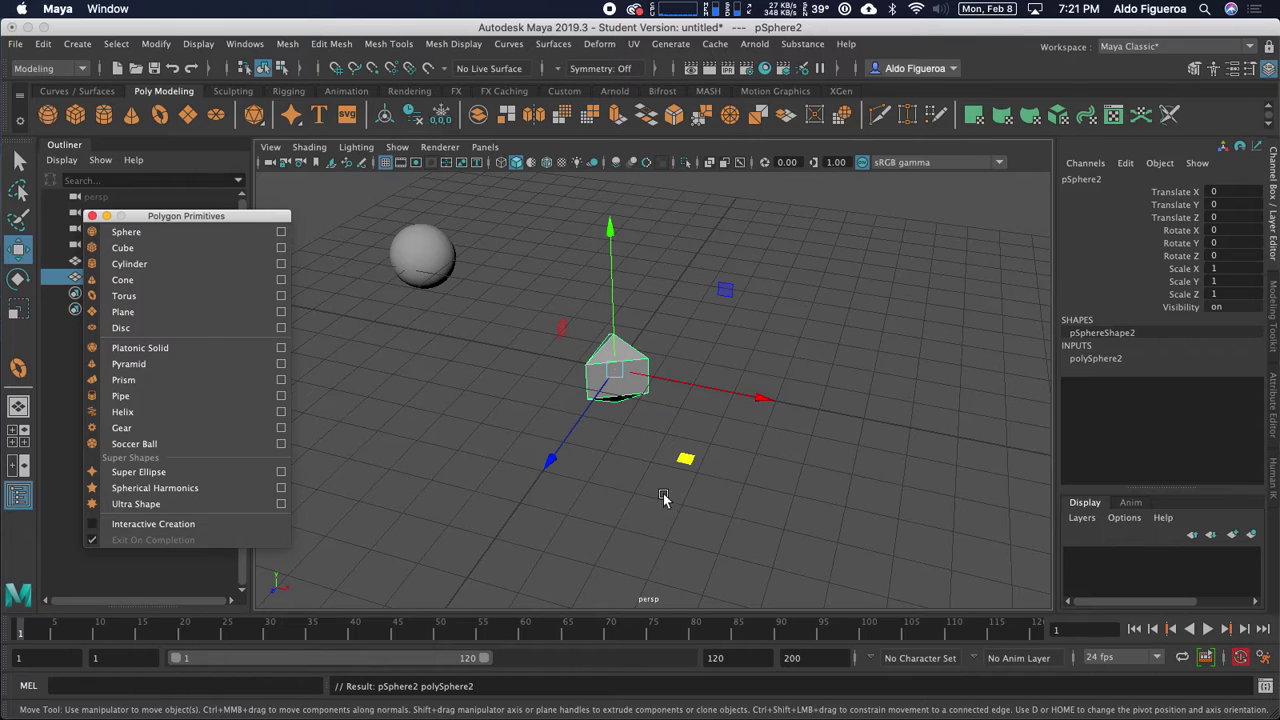
left_click_drag(611, 473, 680, 438, "alt")
left_click(430, 296)
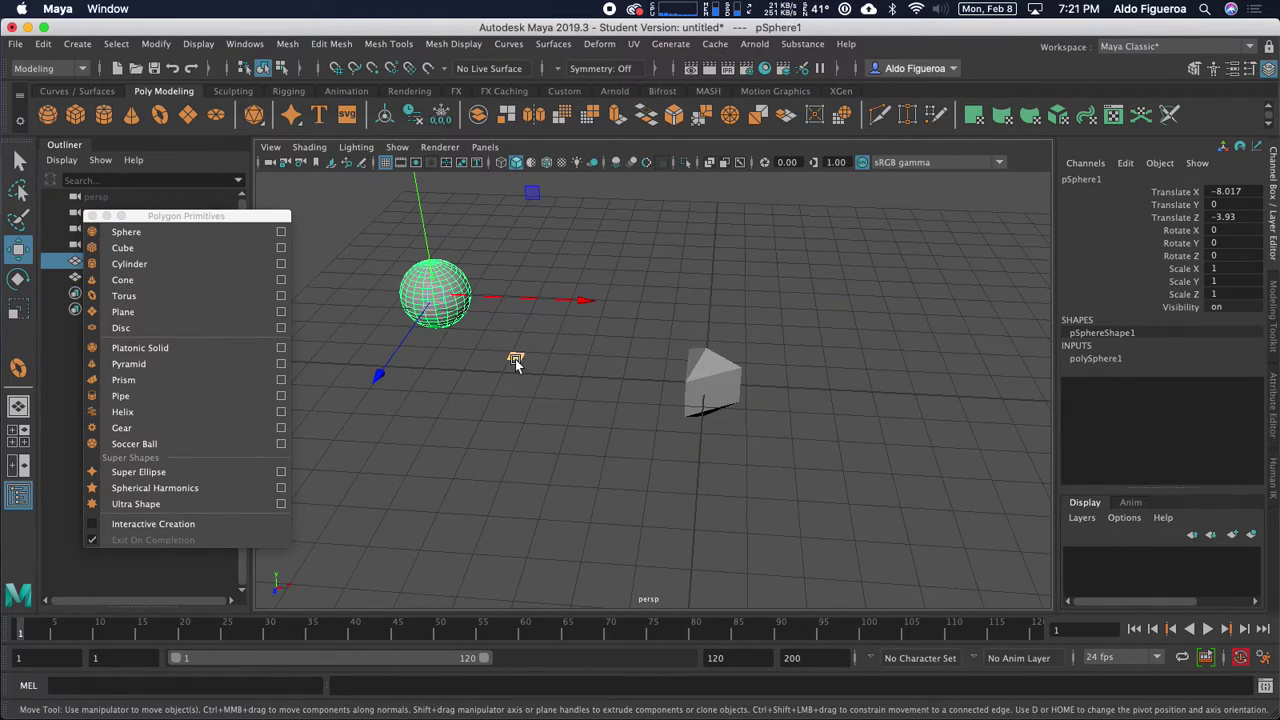
left_click_drag(517, 360, 695, 392)
Compare the low-poly and smooth spheres by selecting each one in turn from different view angles.
left_click(695, 390)
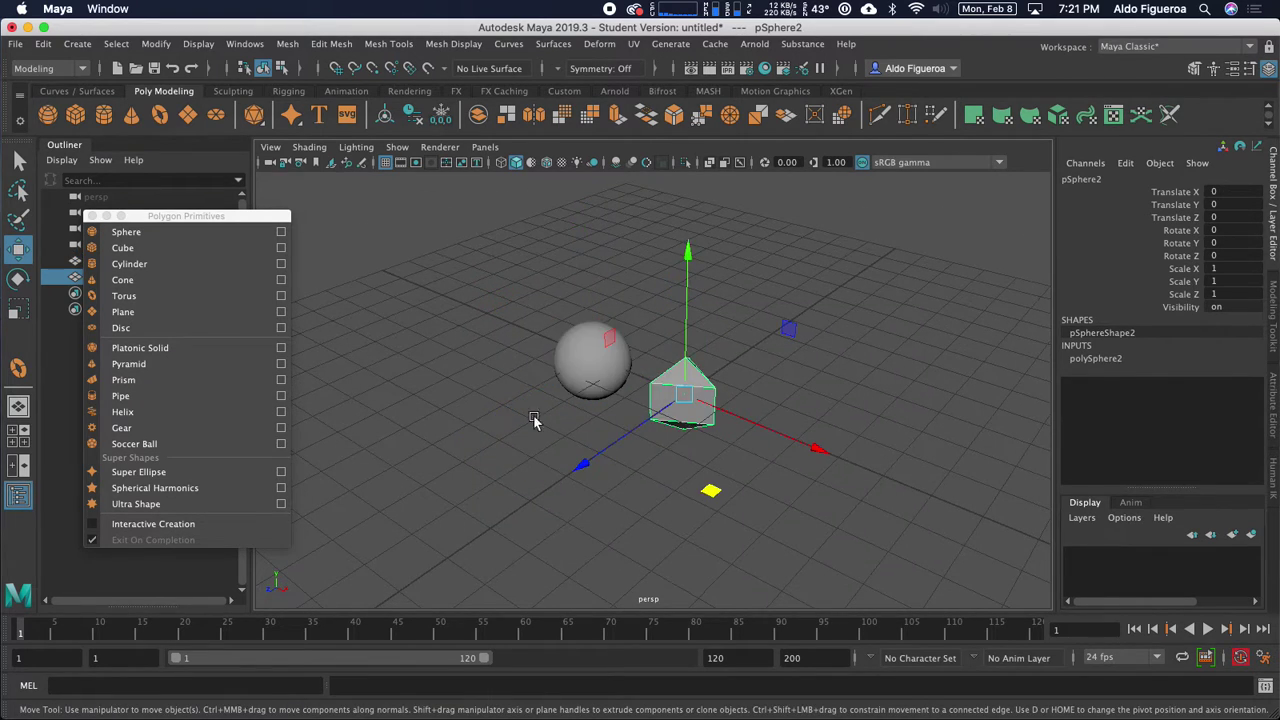
mouse_move(534, 423)
left_mouse_down("alt")
mouse_move(628, 423)
mouse_move(591, 429)
mouse_move(523, 400)
left_mouse_up("alt")
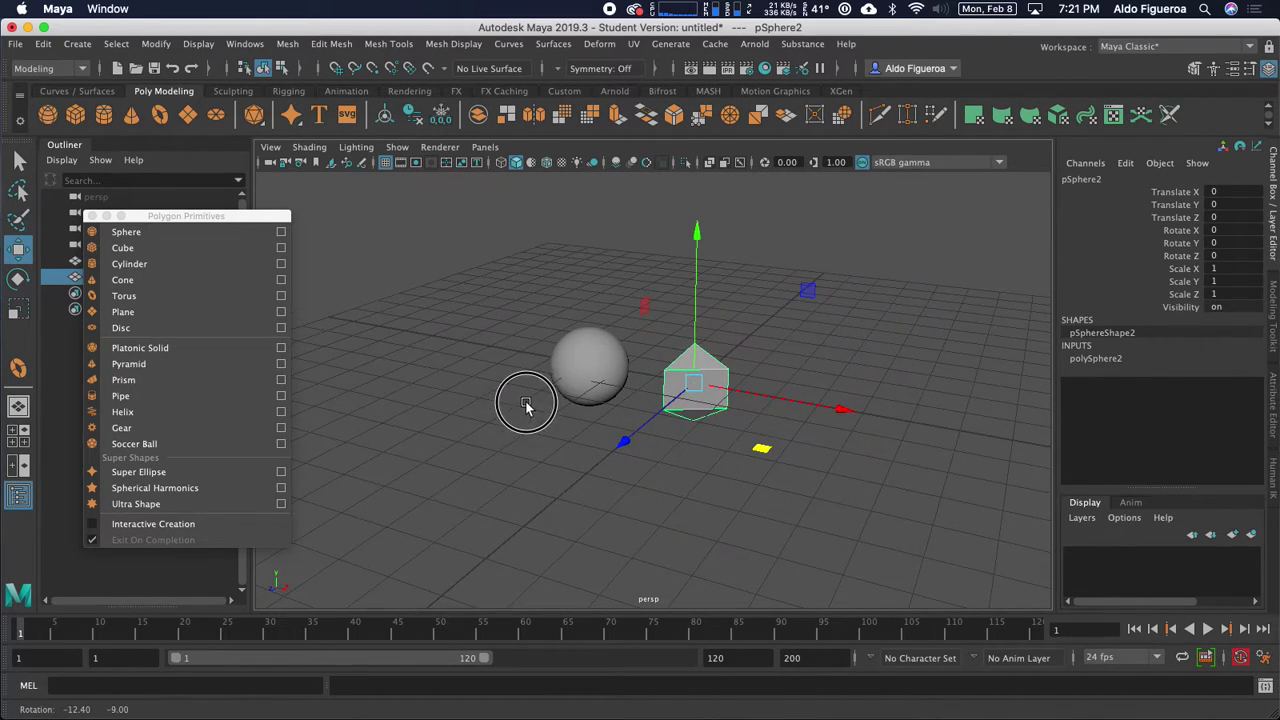
left_click(595, 368)
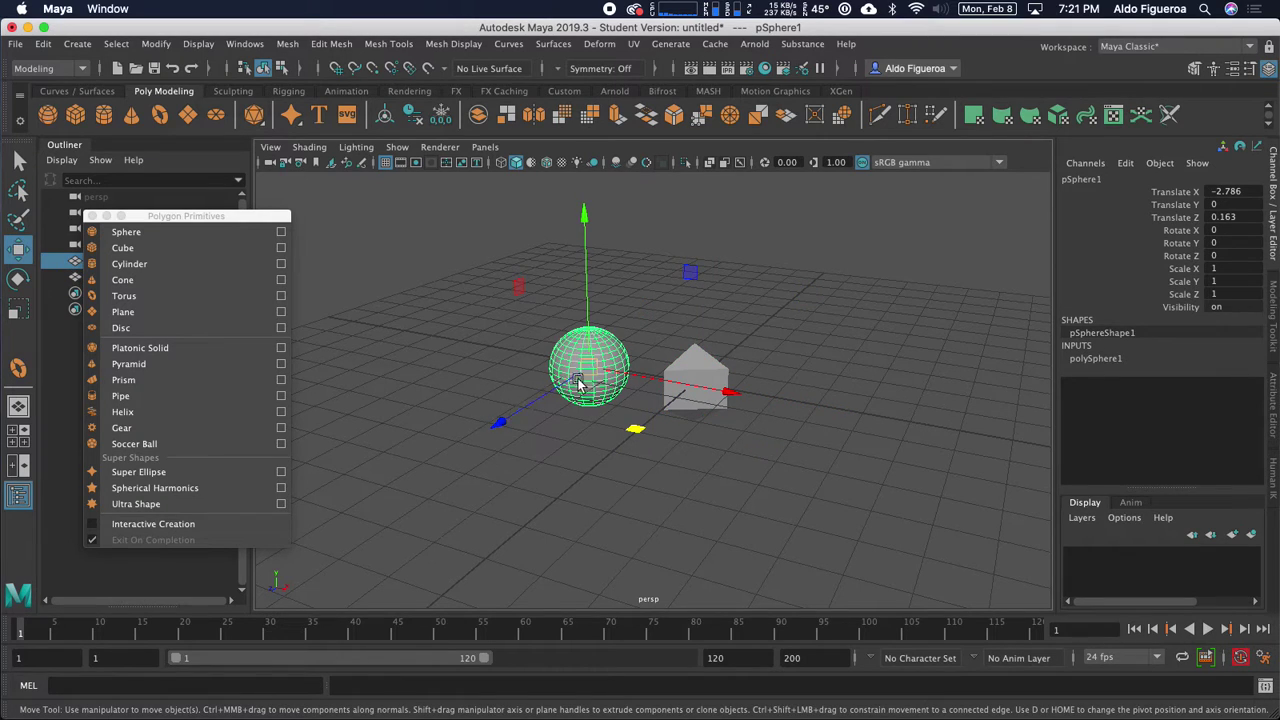
left_click_drag(599, 407, 648, 405, "alt")
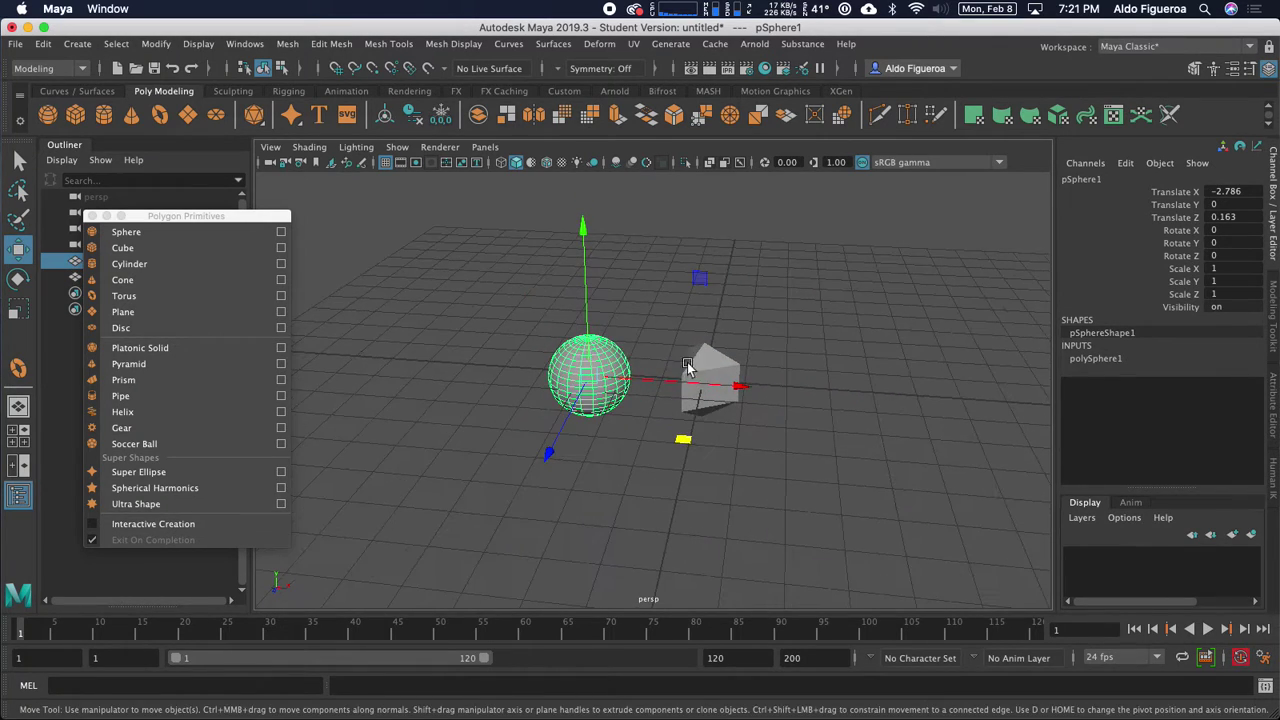
left_click(710, 362)
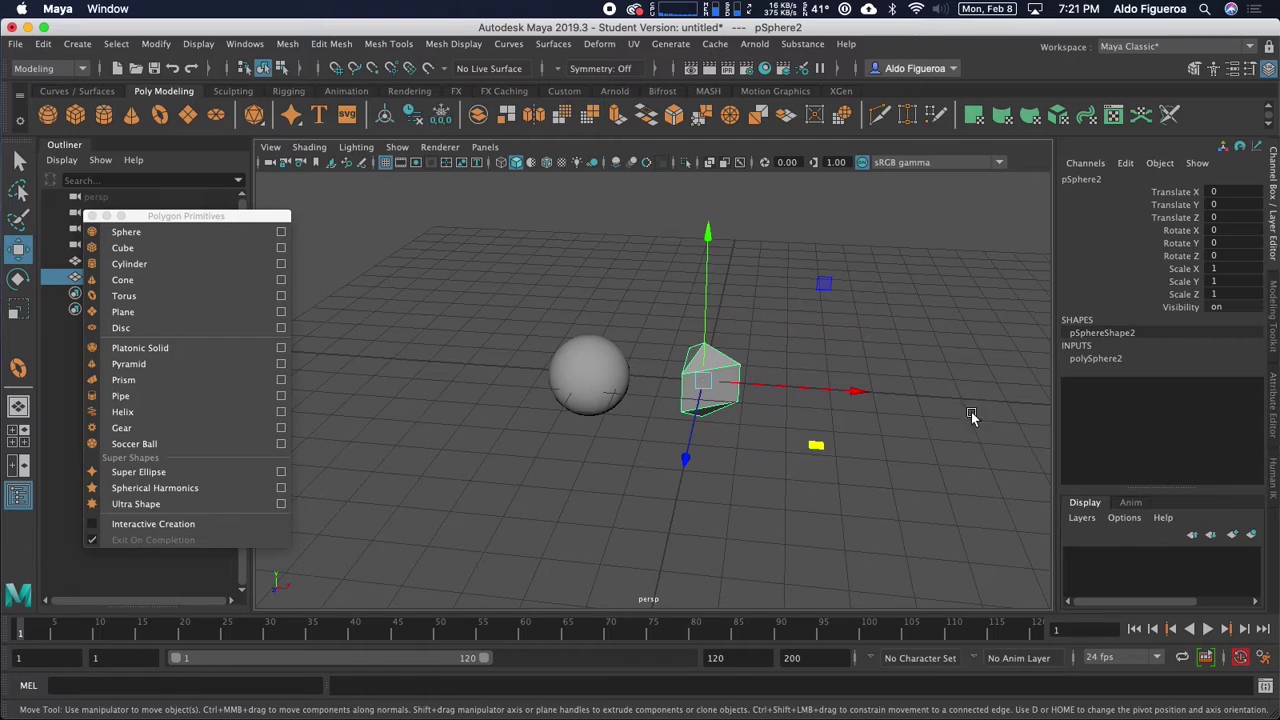
Expand the low-poly sphere's polySphere2 construction inputs and enter 3 for its axis subdivisions.
left_click(1095, 360)
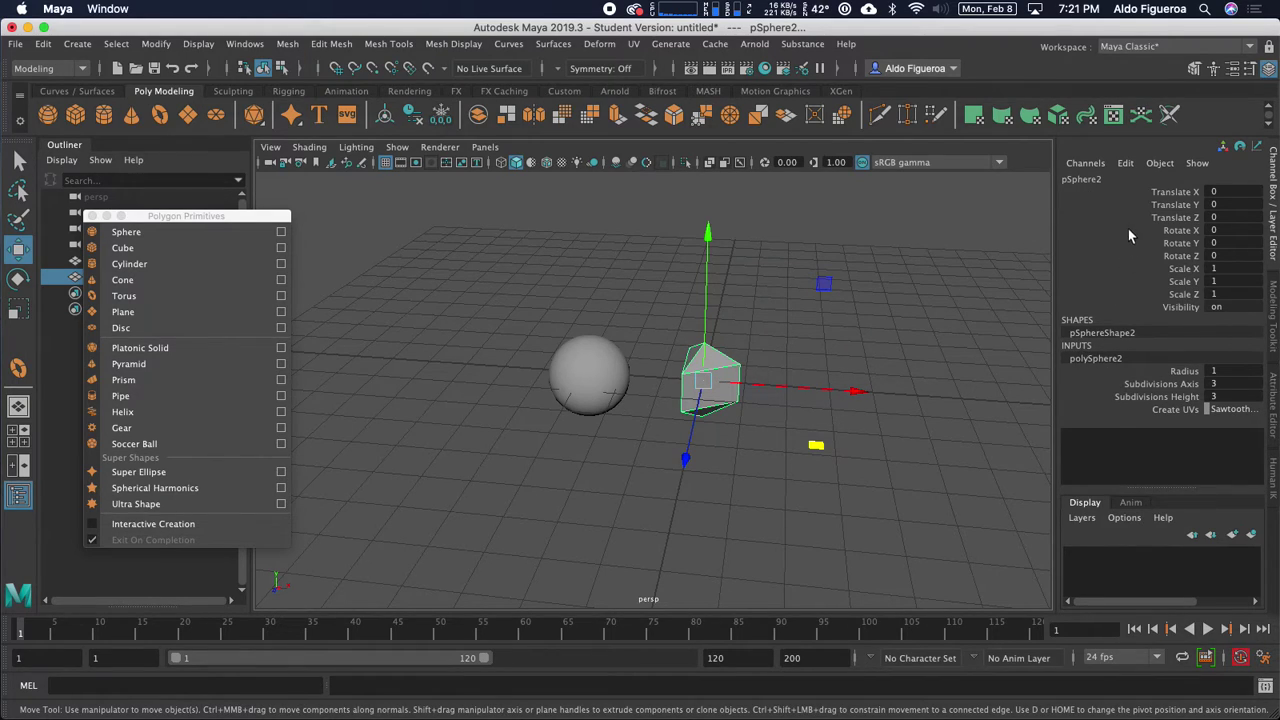
left_click(1269, 70)
left_click(1269, 70)
double_click(1214, 385)
type("3")
left_click_drag(897, 344, 880, 385, "alt")
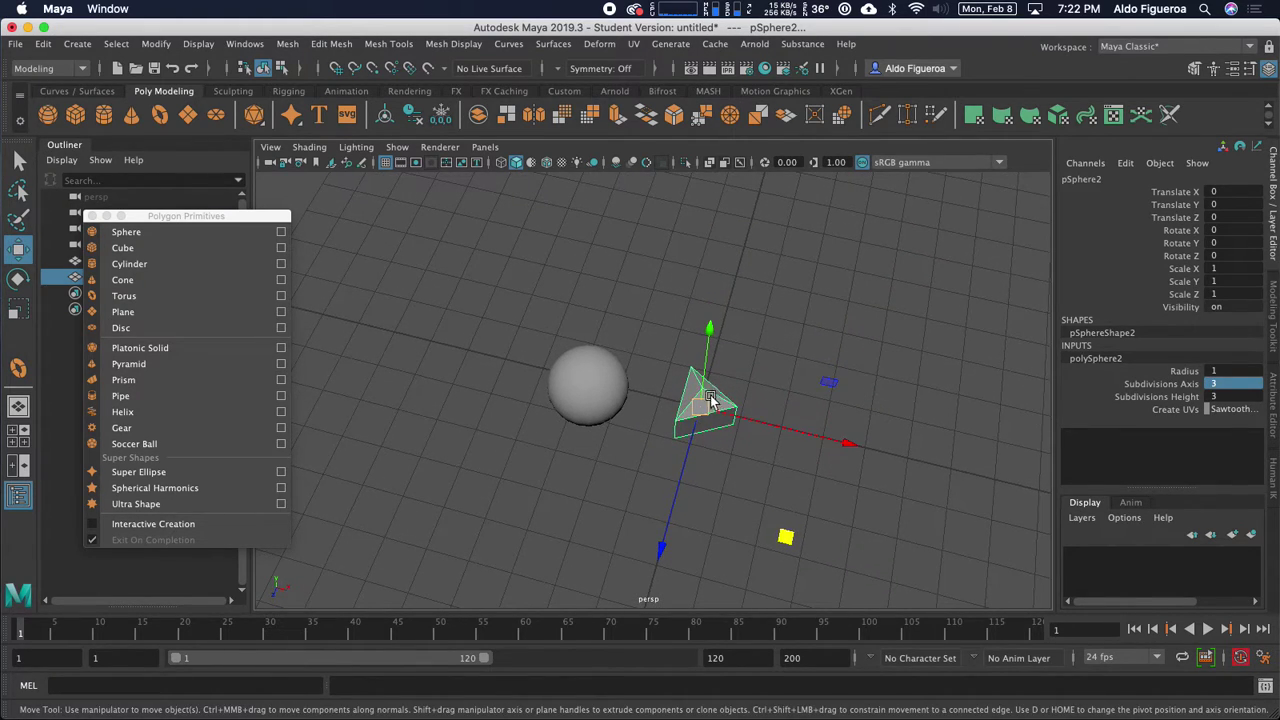
Set the low-poly sphere's axis subdivisions to 4 and compare its wireframe and shaded displays.
key("4")
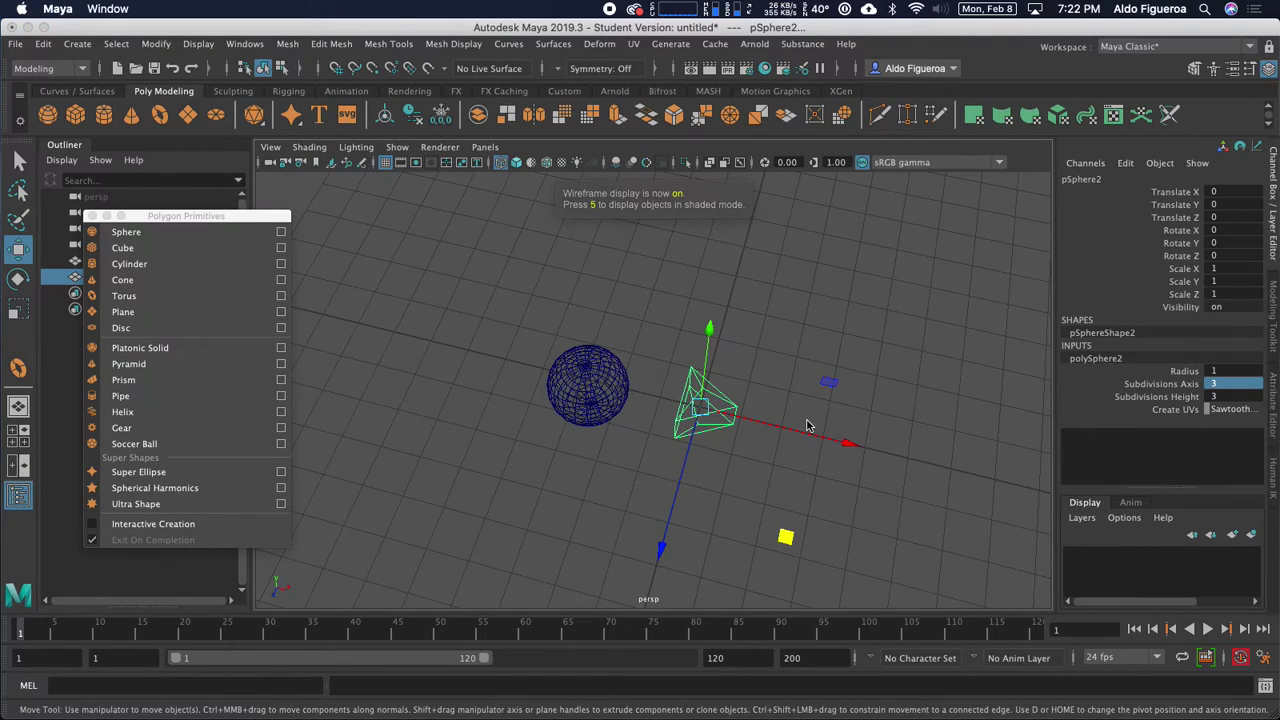
key("5")
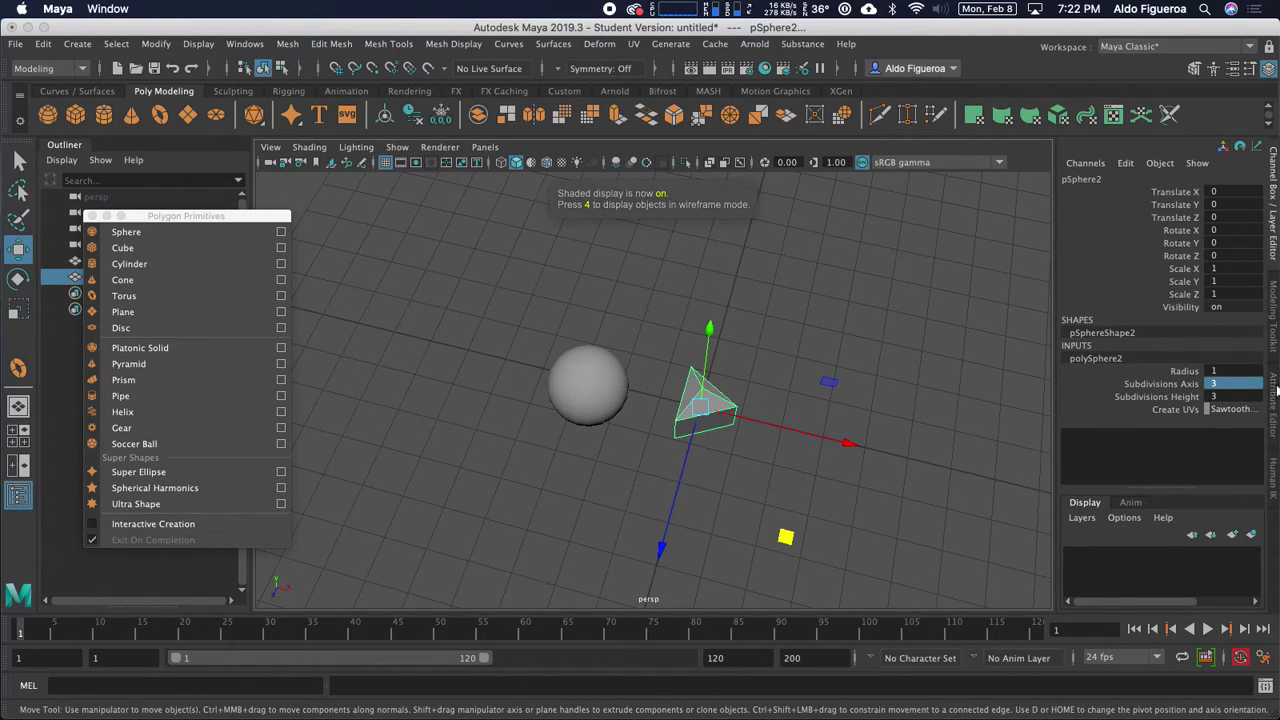
left_click(1231, 383)
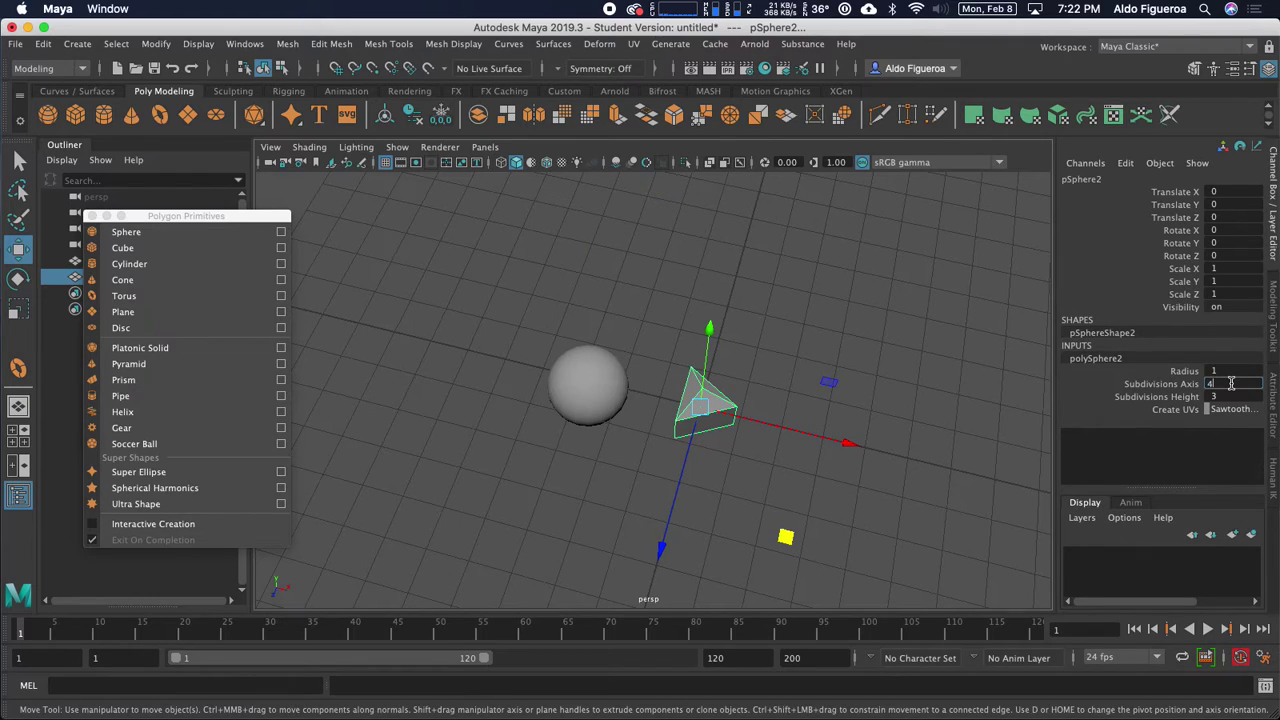
key("Return")
left_click(901, 358)
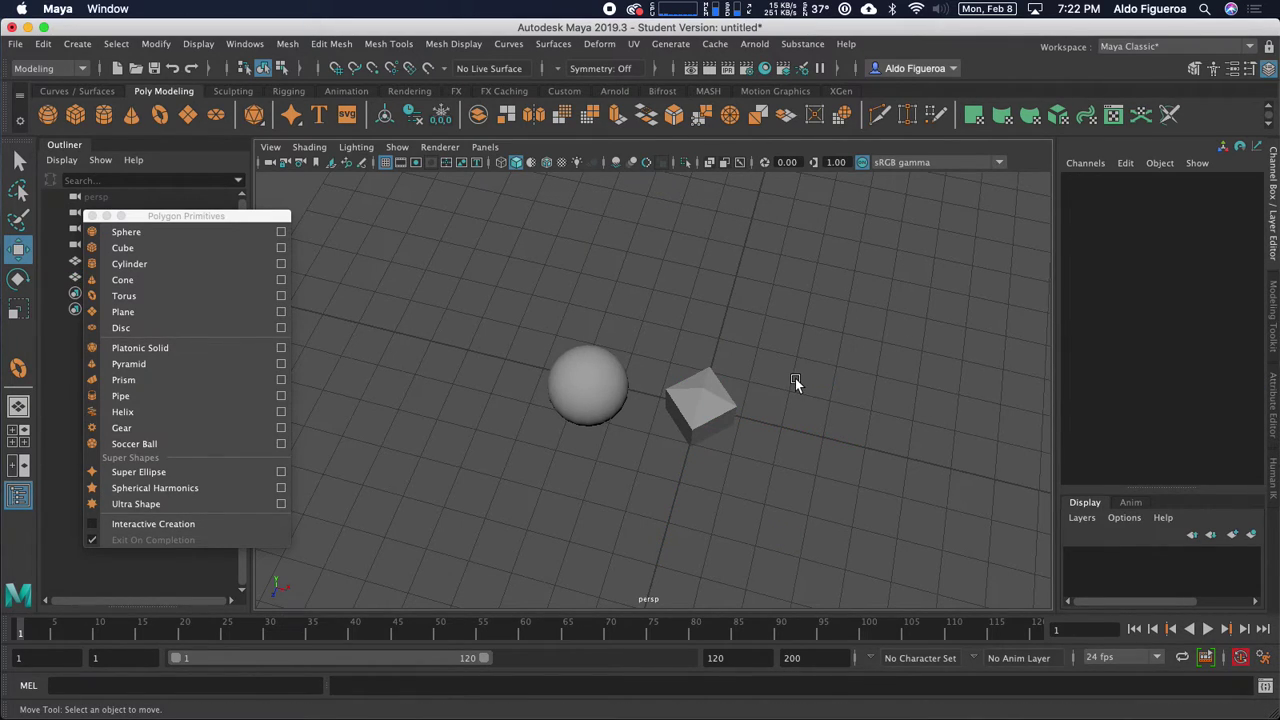
key("4")
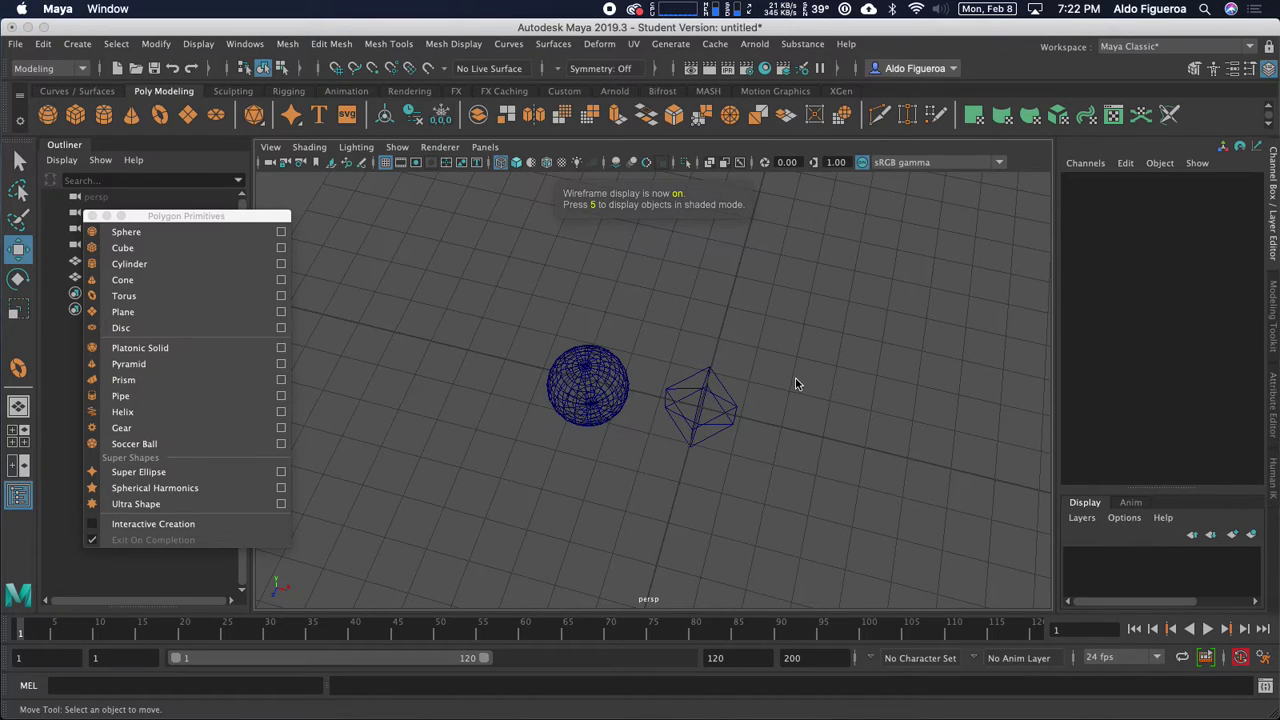
key("5")
Select the low-poly sphere again and set its axis subdivisions to 10.
left_click(710, 403)
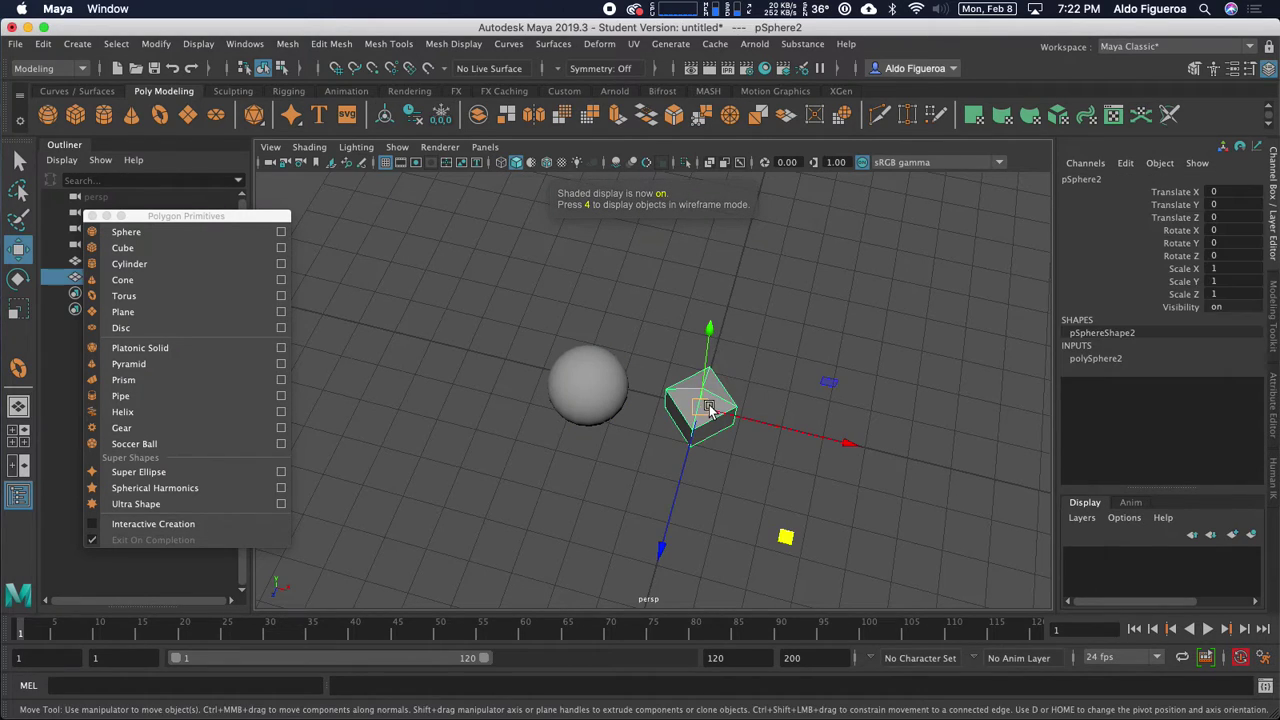
left_click(1092, 358)
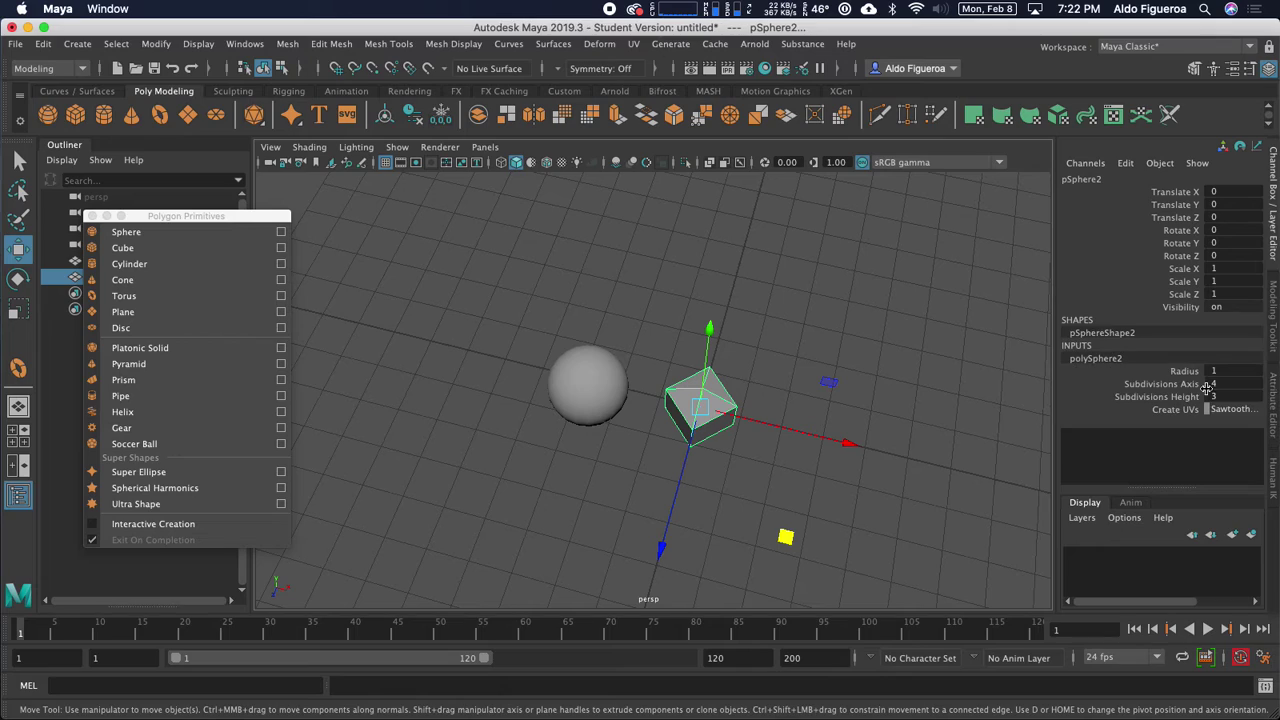
left_click(1215, 384)
left_click_drag(953, 414, 900, 380, "alt")
double_click(1226, 383)
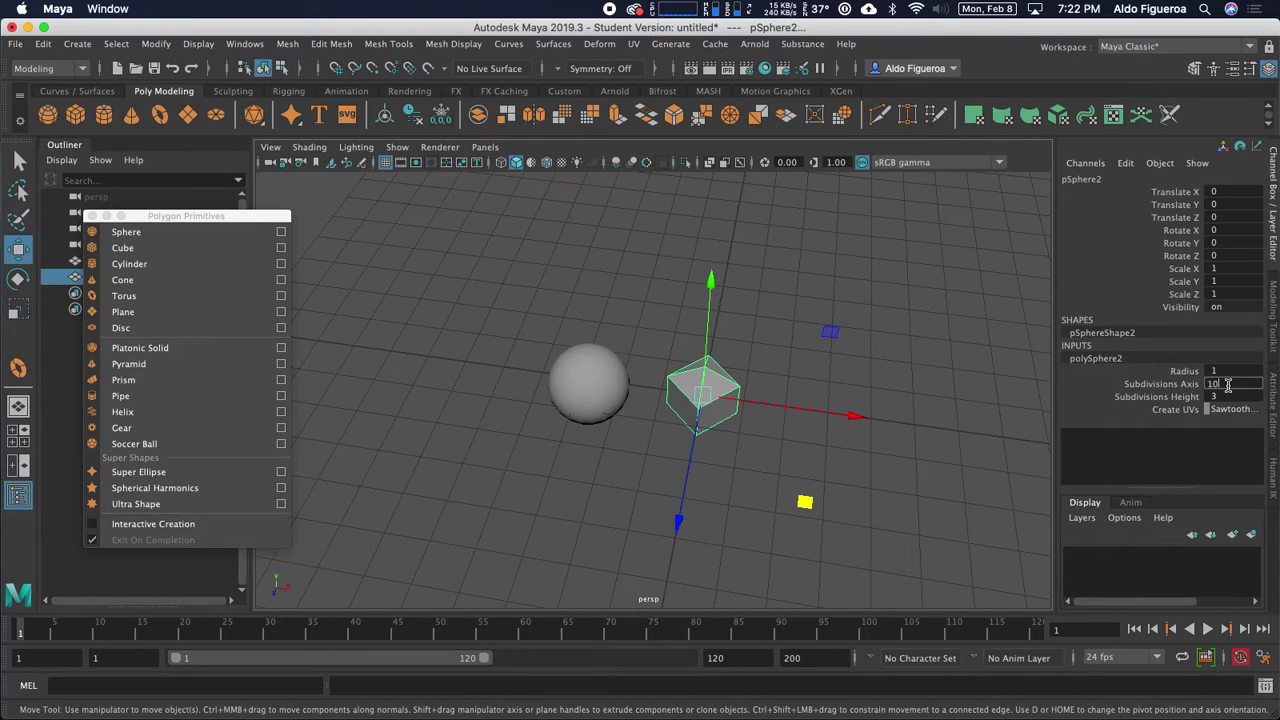
type("10")
key("Return")
left_click_drag(724, 298, 745, 344, "alt")
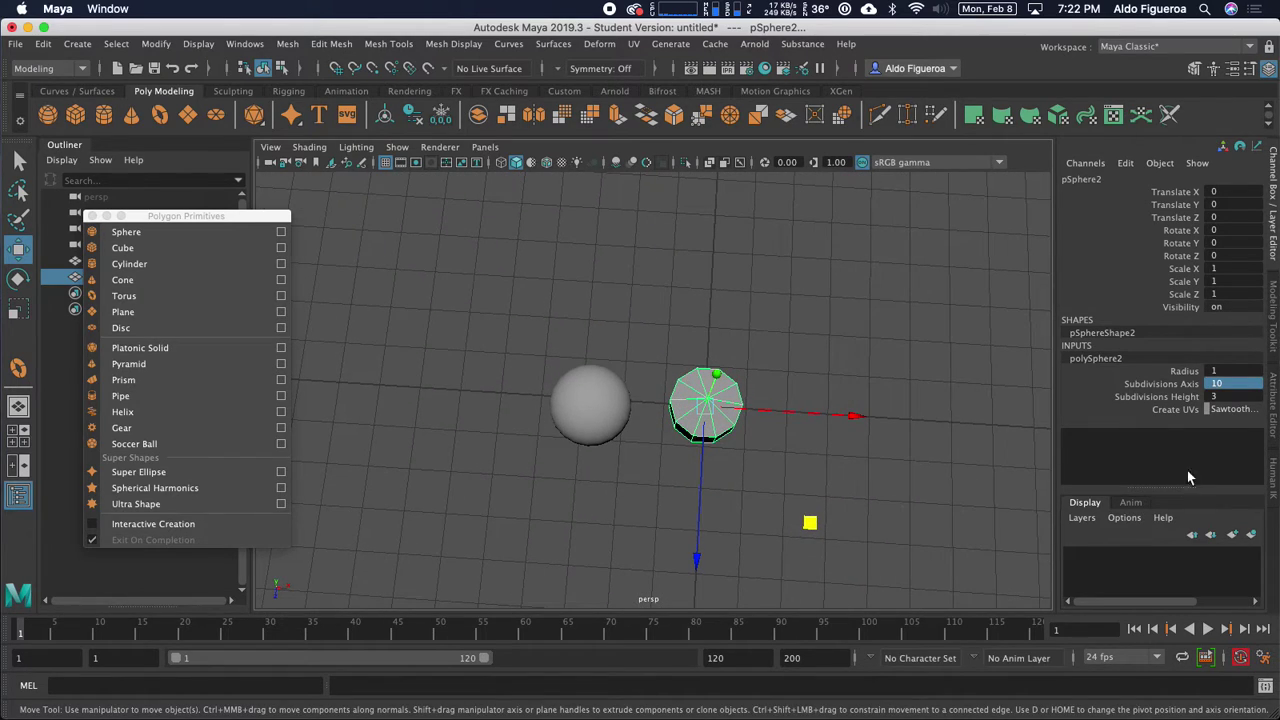
Increase the low-poly sphere's axis subdivisions to 40 and inspect it from above.
double_click(1216, 384)
key("Return")
left_click_drag(880, 434, 841, 450, "alt")
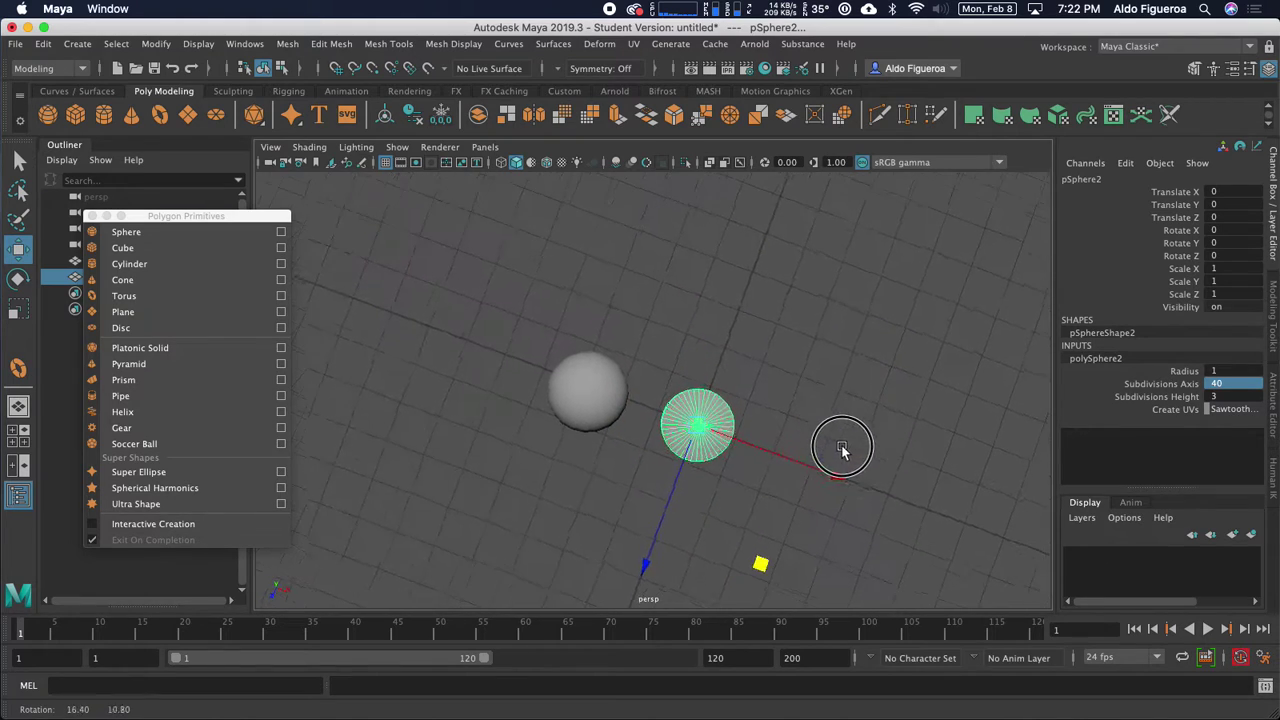
Return the low-poly sphere's axis subdivisions to 4 and view it from near ground level.
double_click(1228, 384)
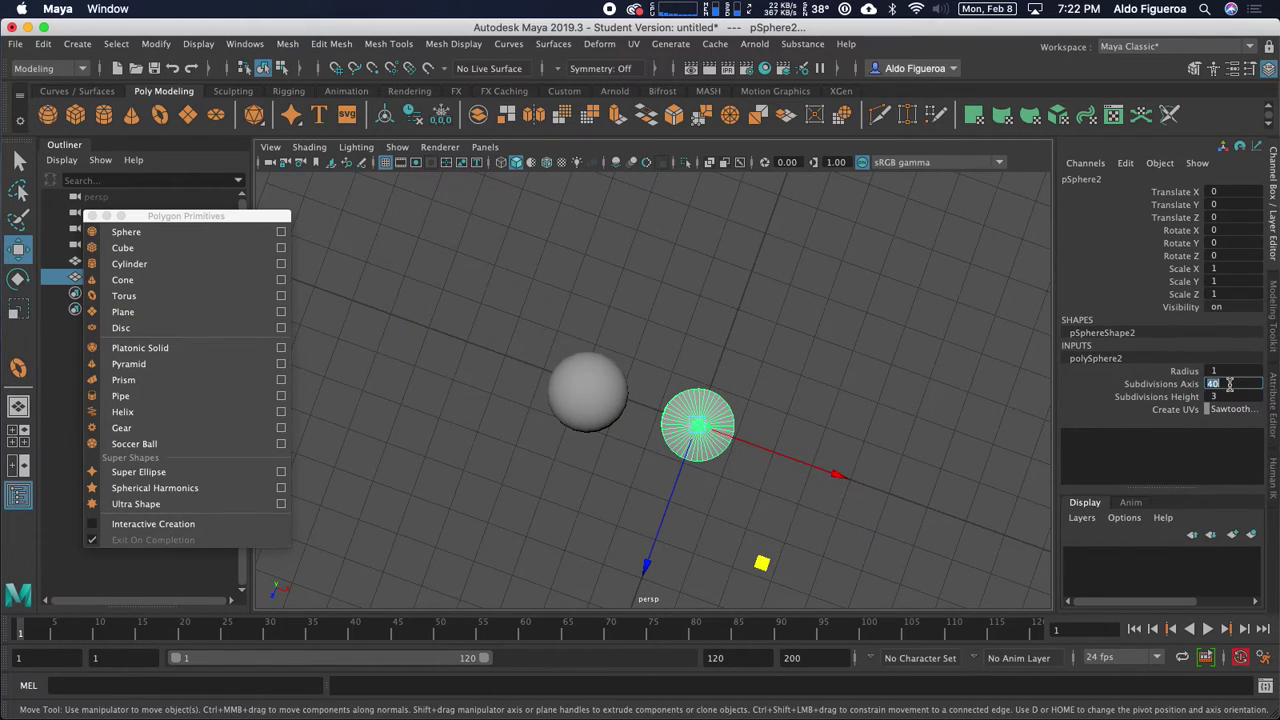
double_click(1228, 384)
key("Return")
left_click_drag(745, 443, 794, 327, "alt")
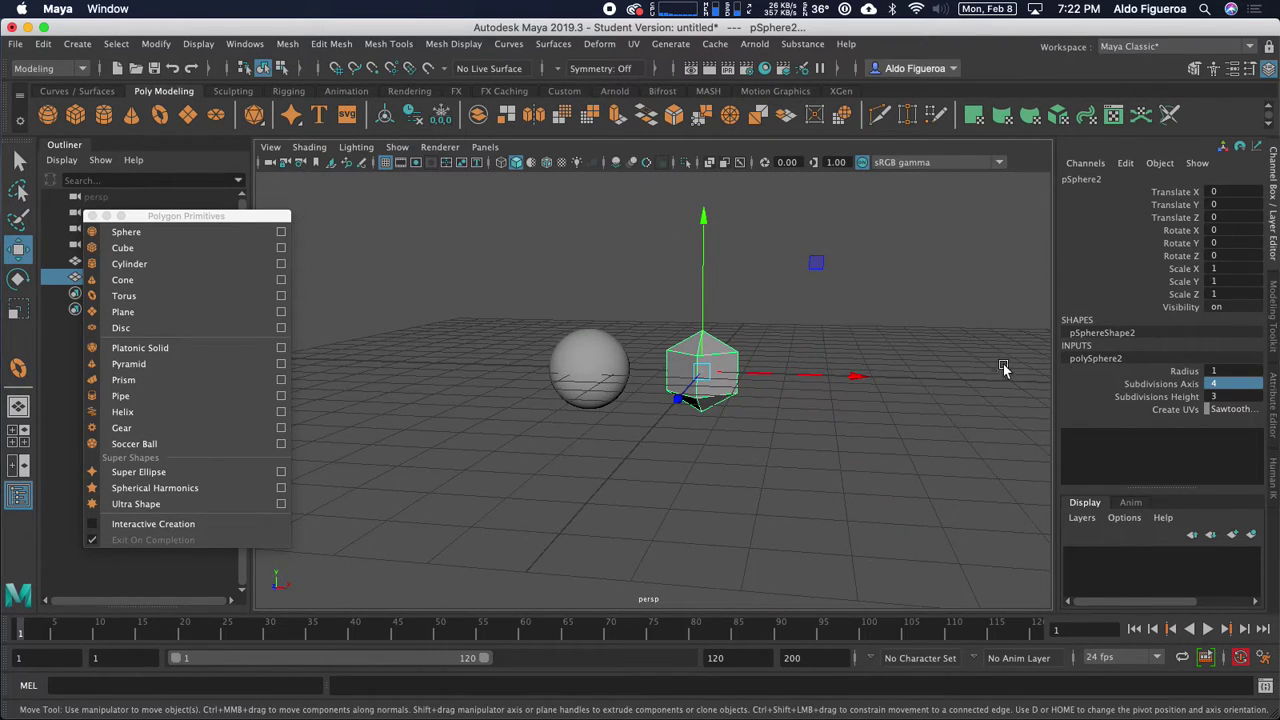
Interactively vary the low-poly sphere's height subdivisions through 18 and 6, and settle on 8.
double_click(1221, 397)
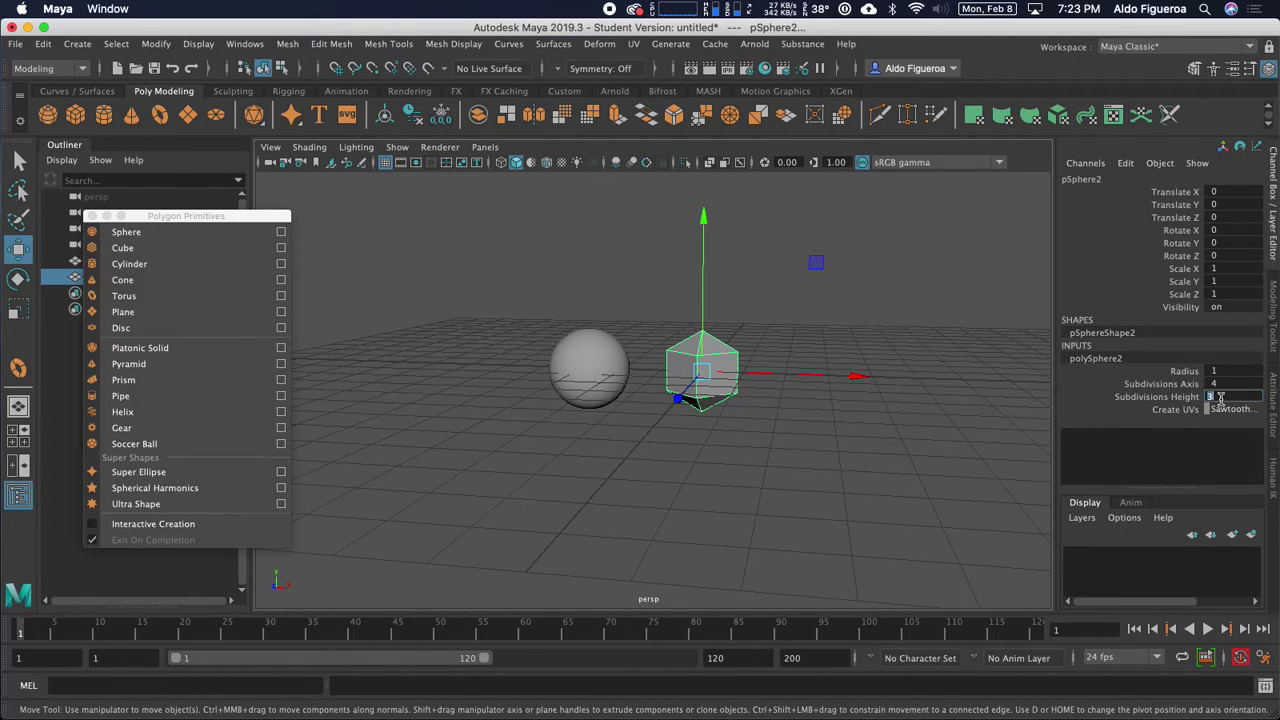
left_click(1155, 398)
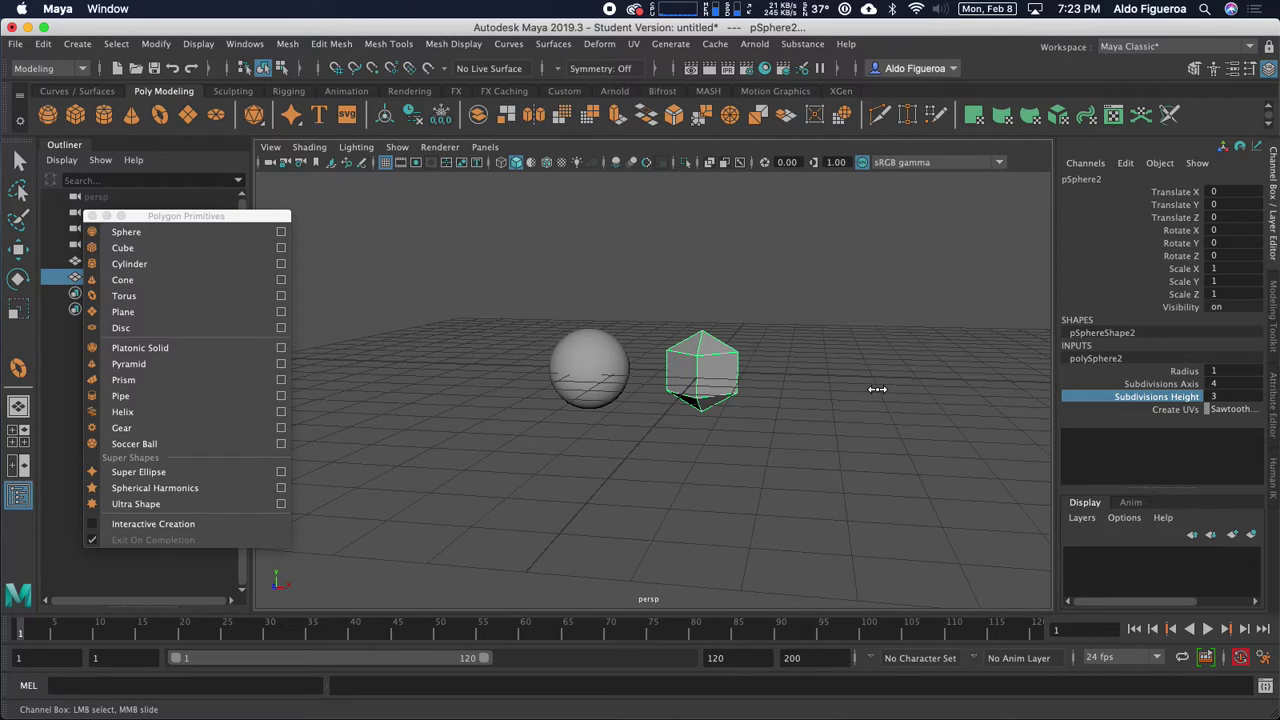
middle_click_drag(890, 388, 1027, 377)
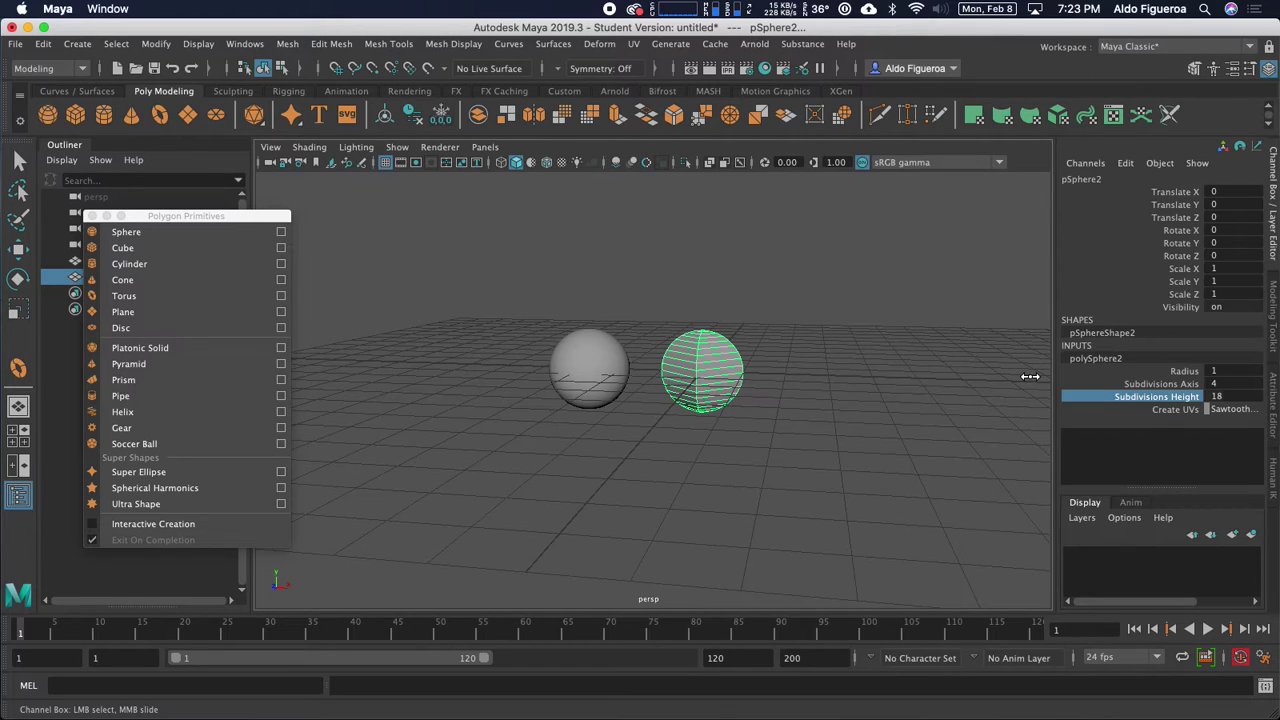
middle_click_drag(1030, 376, 931, 383)
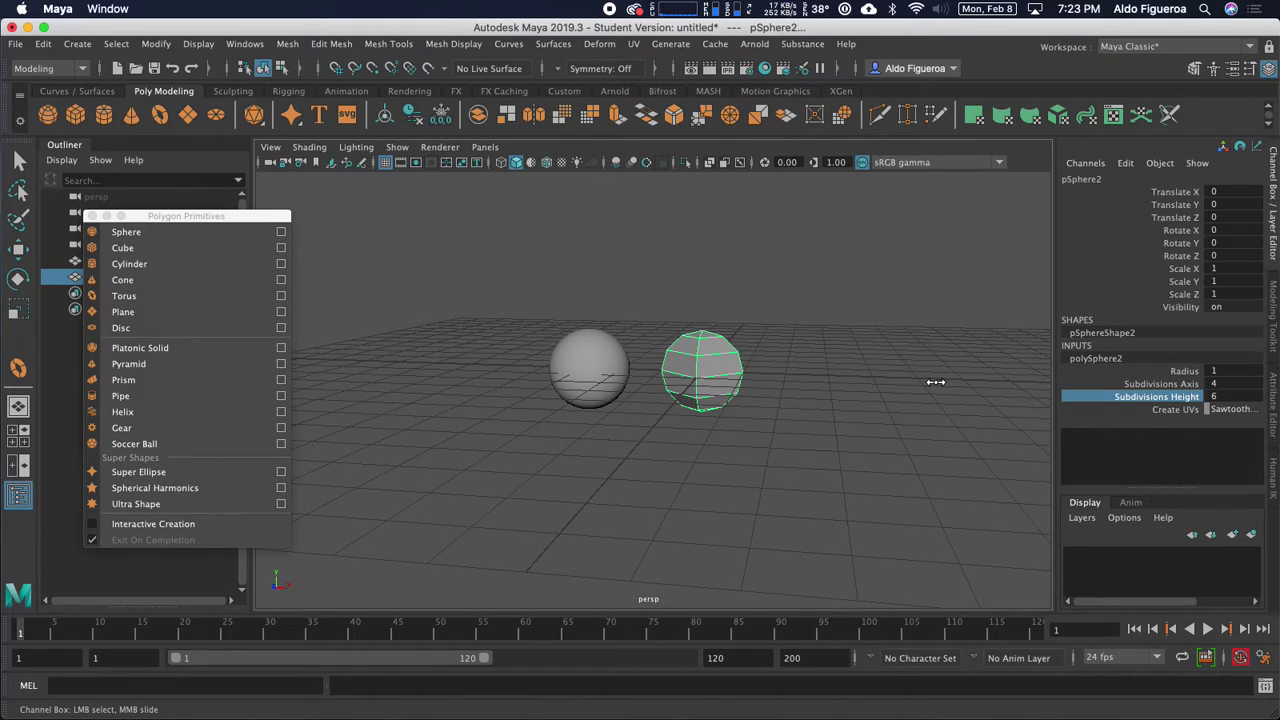
mouse_move(935, 382)
middle_mouse_down()
mouse_move(920, 385)
mouse_move(949, 380)
middle_mouse_up()
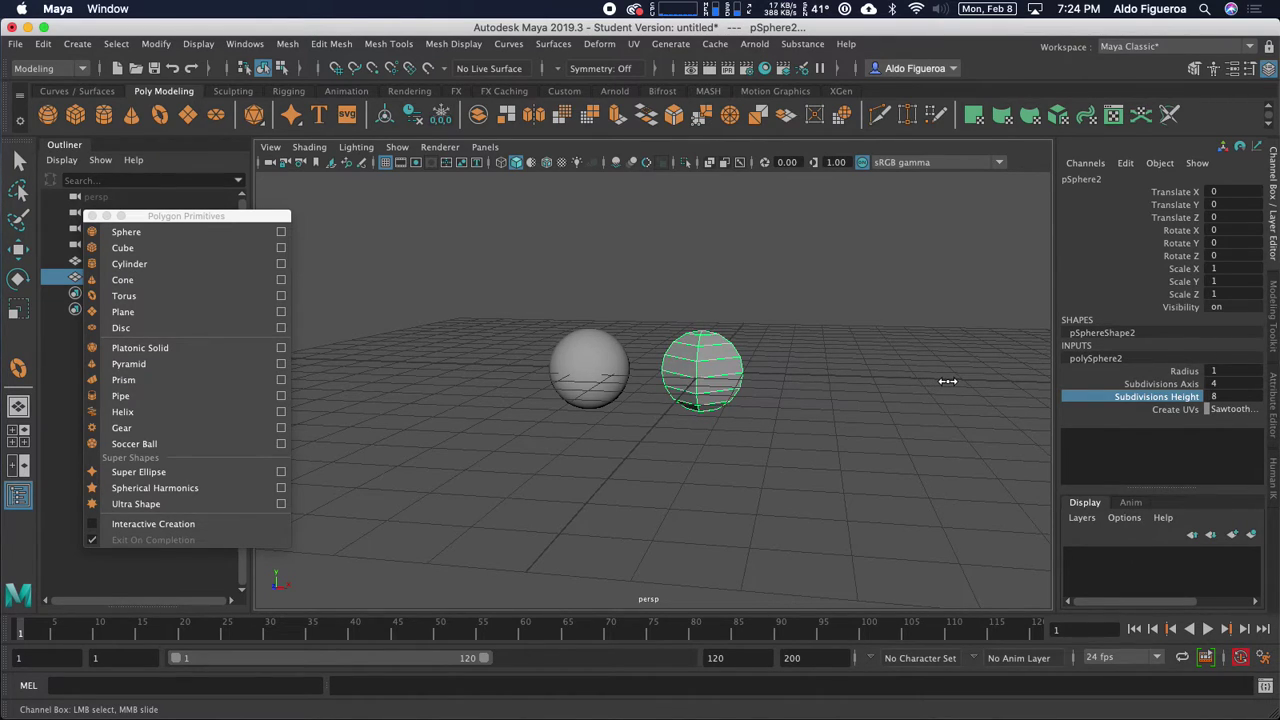
Interactively vary the low-poly sphere's Translate X value to slide it back and forth, ending at about 2.17.
left_click(1190, 192)
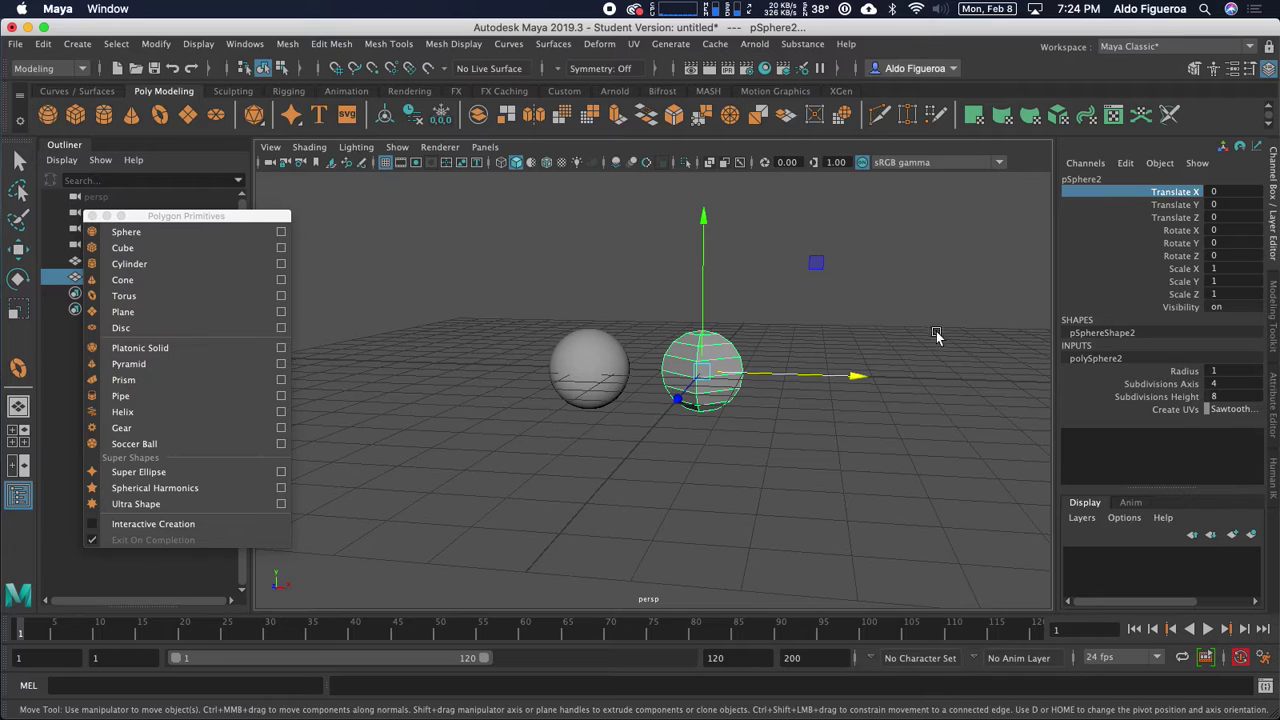
left_click_drag(880, 430, 850, 398, "alt")
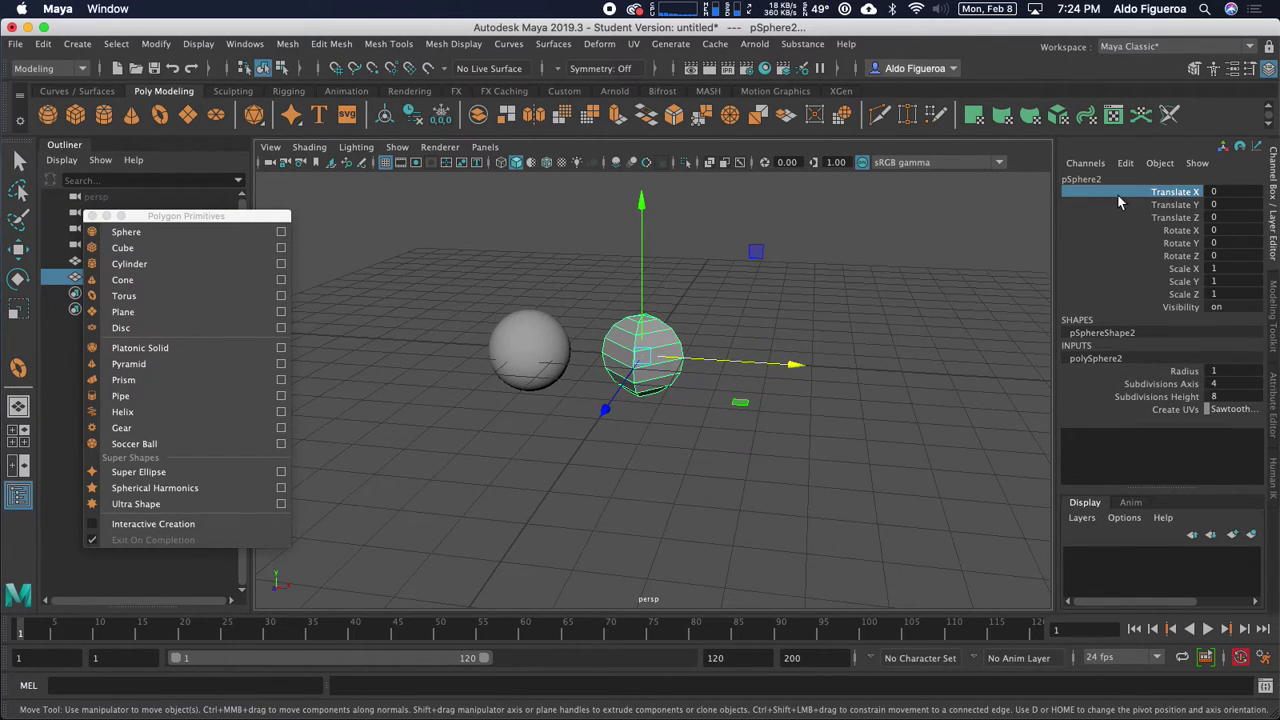
middle_click_drag(919, 296, 1006, 255)
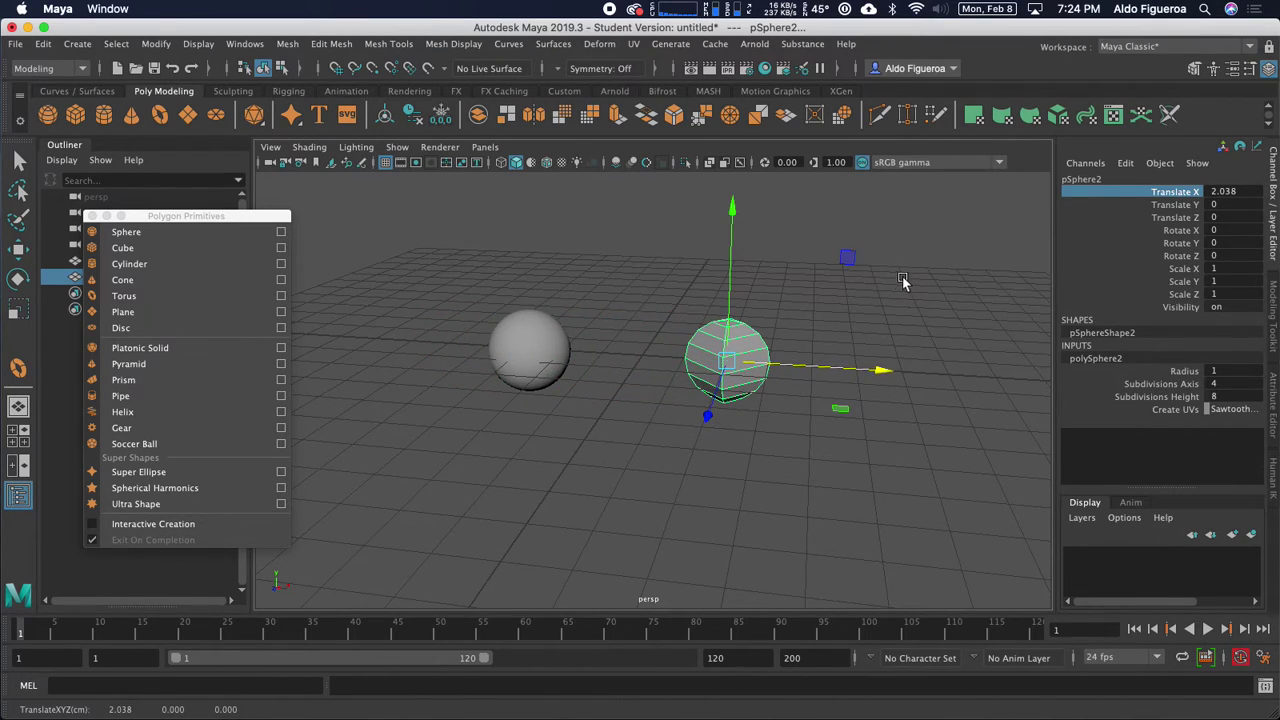
left_click_drag(902, 278, 768, 282, "alt")
middle_click_drag(957, 257, 957, 256)
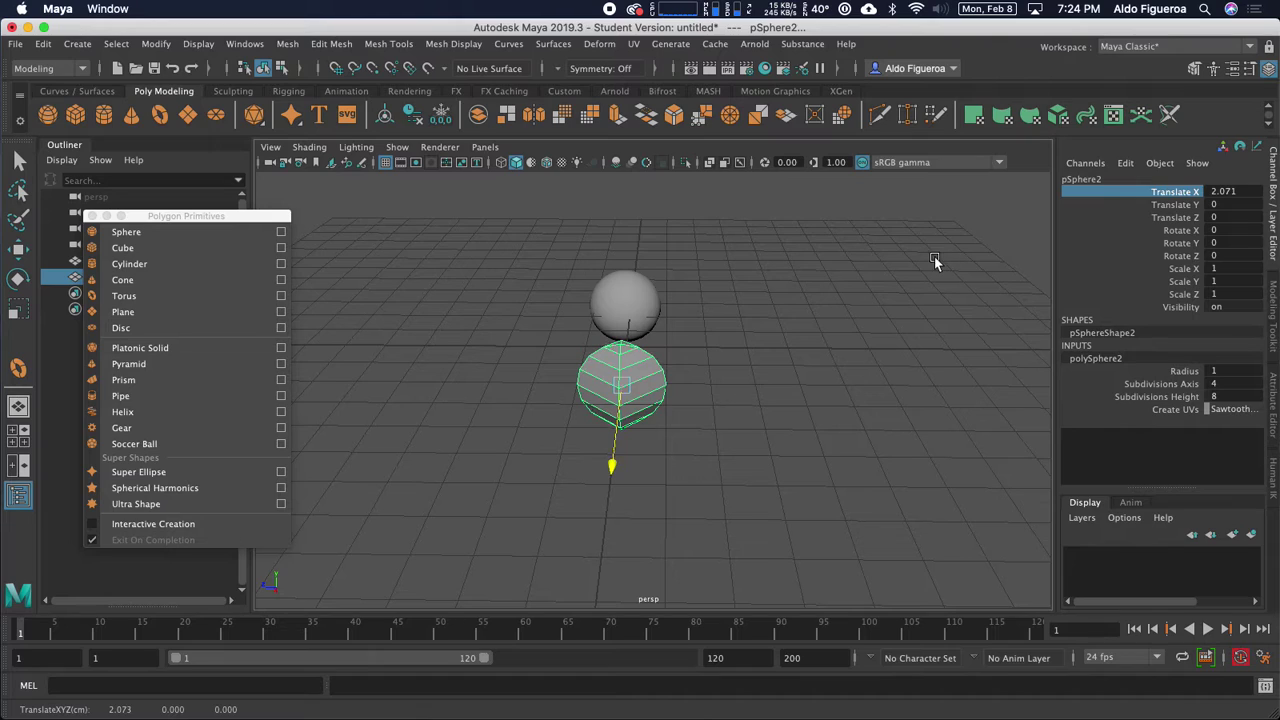
middle_click_drag(934, 256, 948, 228)
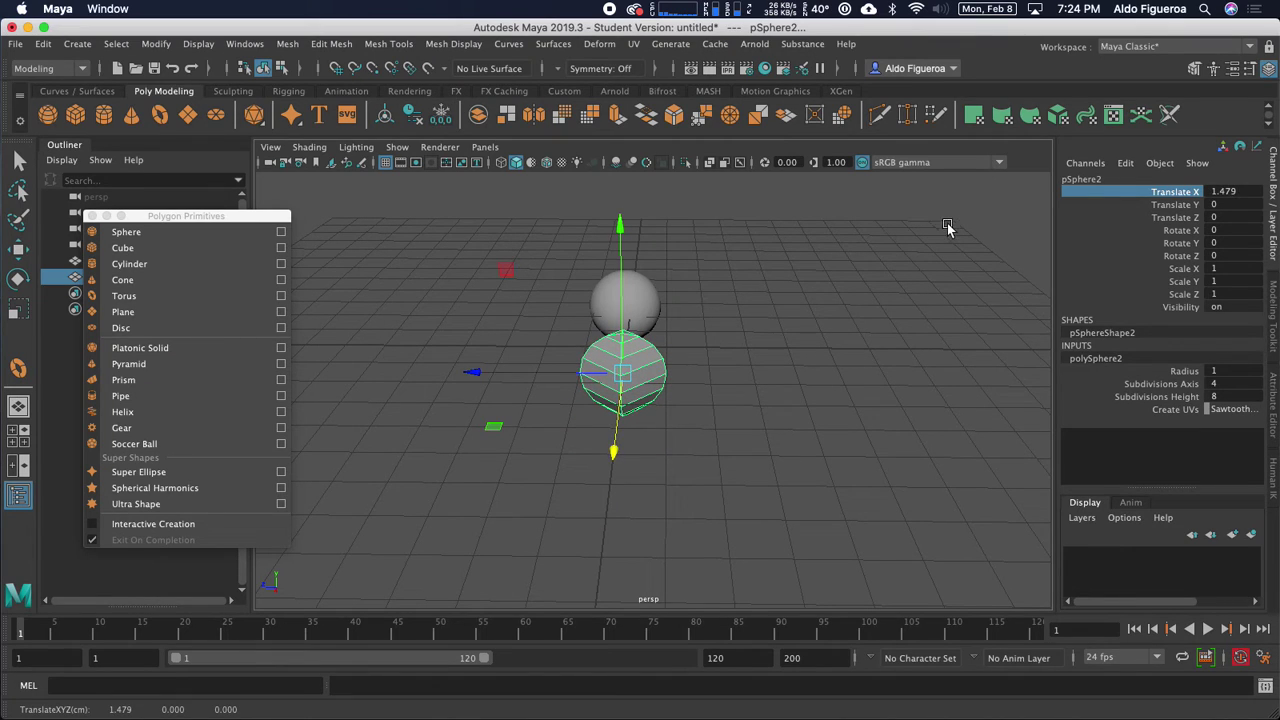
left_click_drag(746, 311, 937, 283, "alt")
middle_click_drag(937, 283, 975, 270)
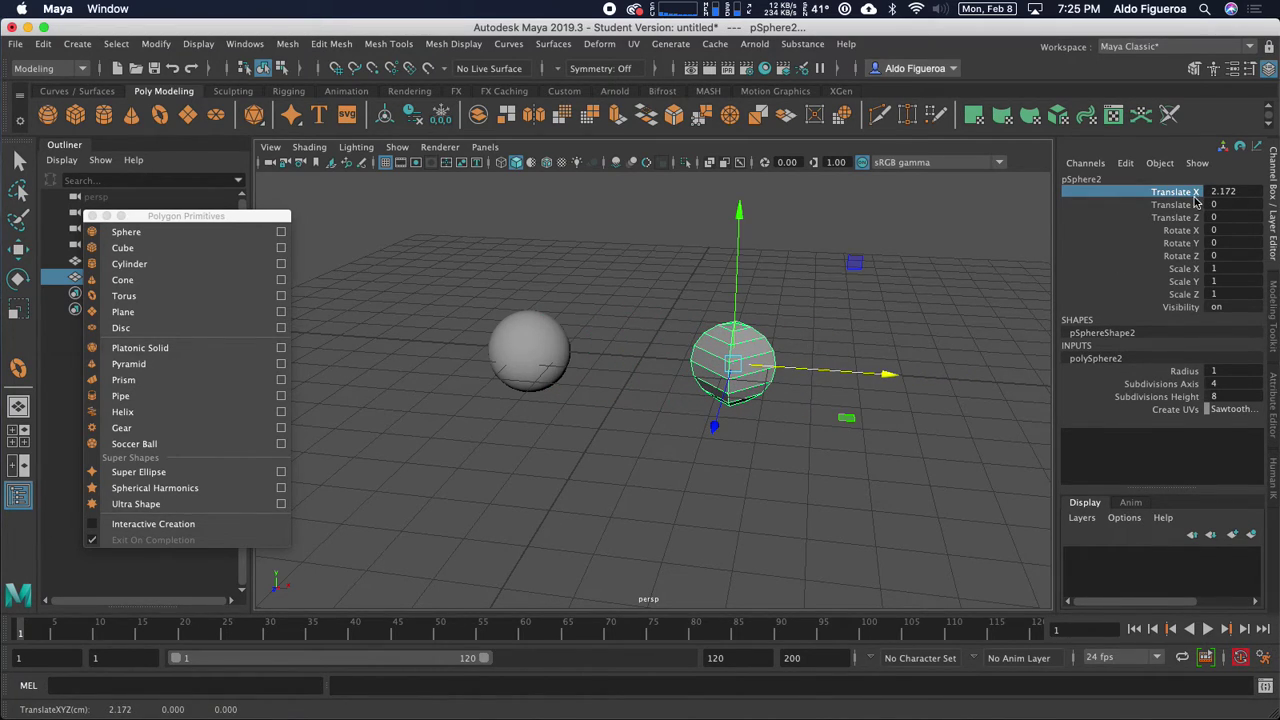
left_click_drag(977, 286, 1020, 280, "alt")
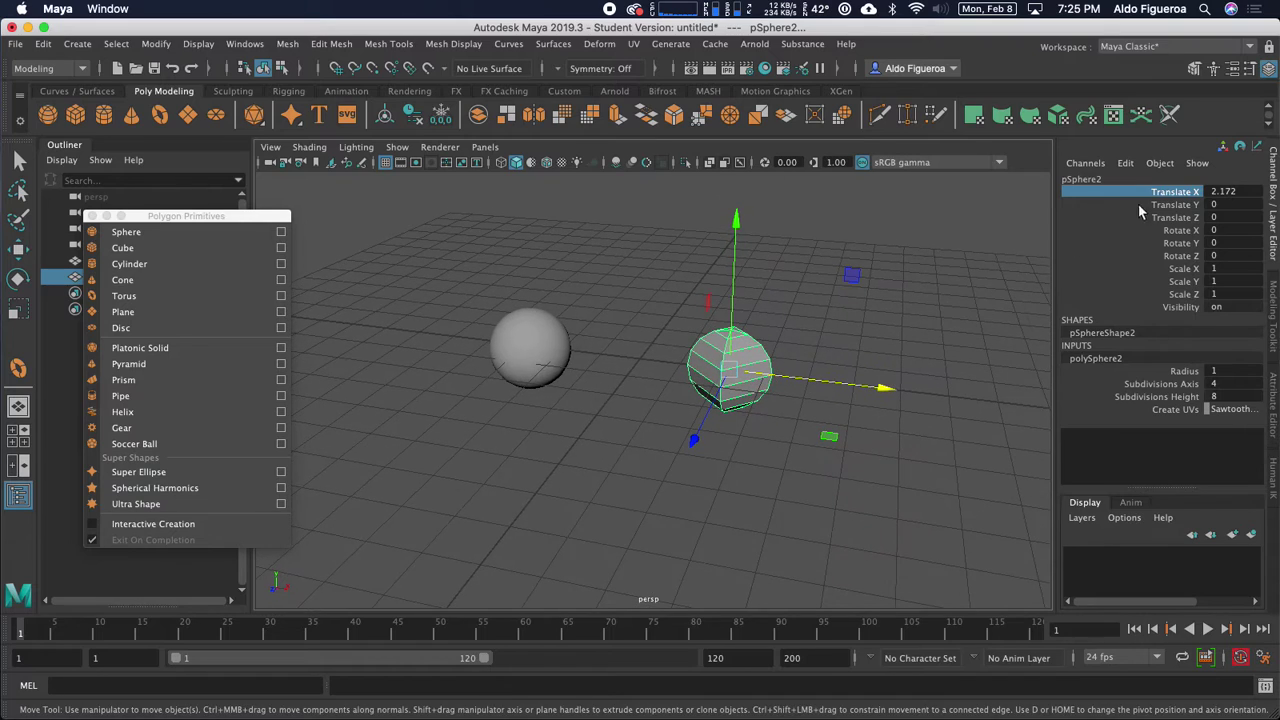
Set the low-poly sphere's Translate X to 0 and inspect it from another angle.
double_click(1238, 191)
type("0")
key("Return")
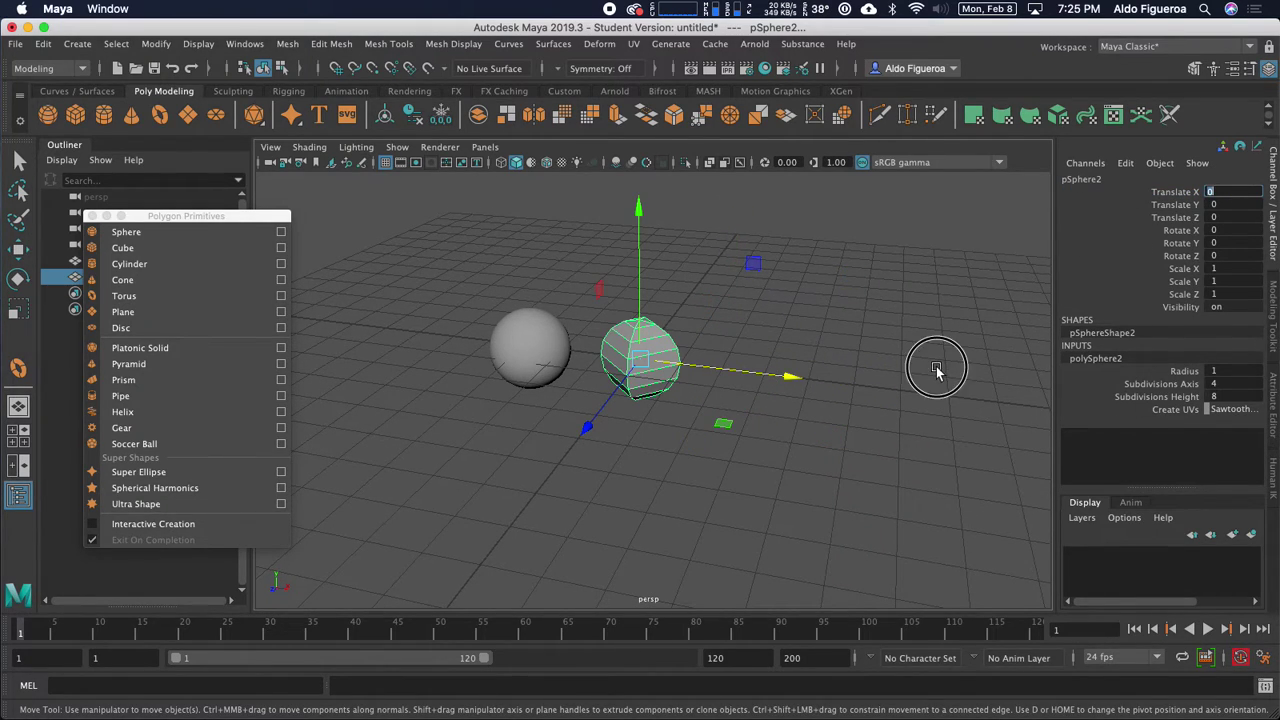
left_click_drag(934, 363, 857, 388, "alt")
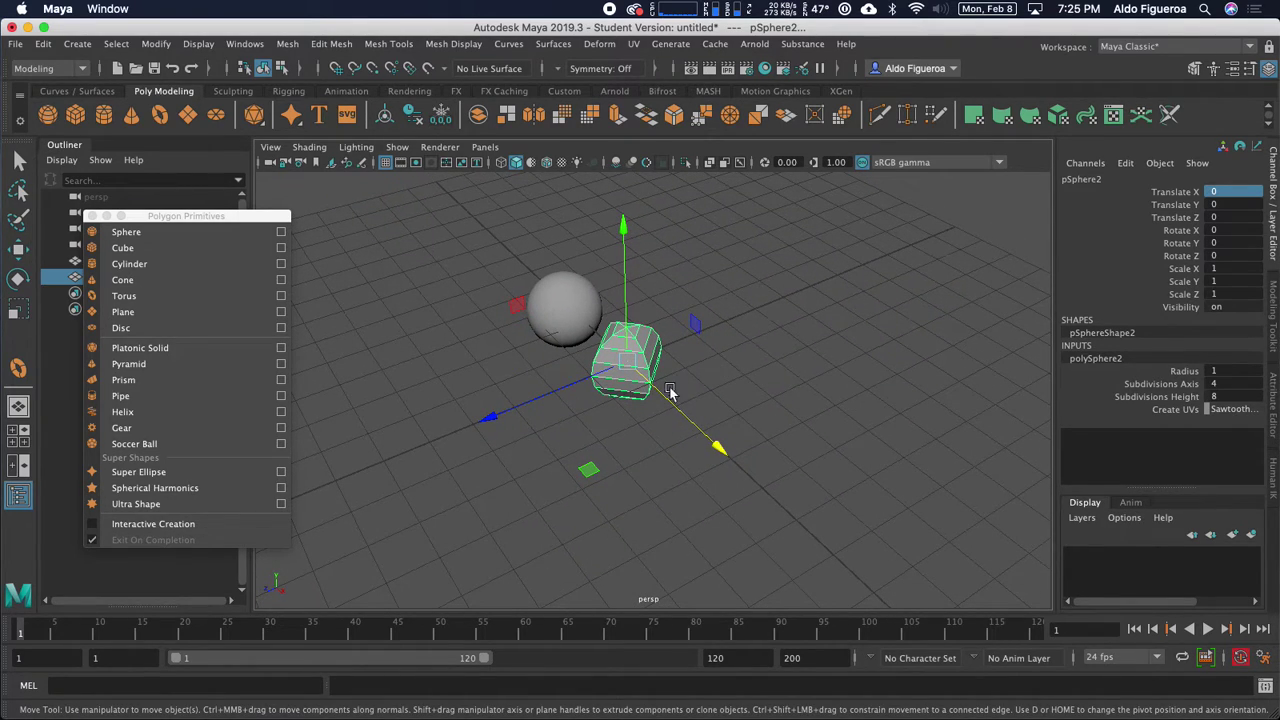
Move the low-poly sphere to the back of the grid and place the smooth sphere beside it at about X 1.24, Z -9.72.
left_click_drag(586, 471, 790, 311)
left_click(560, 312)
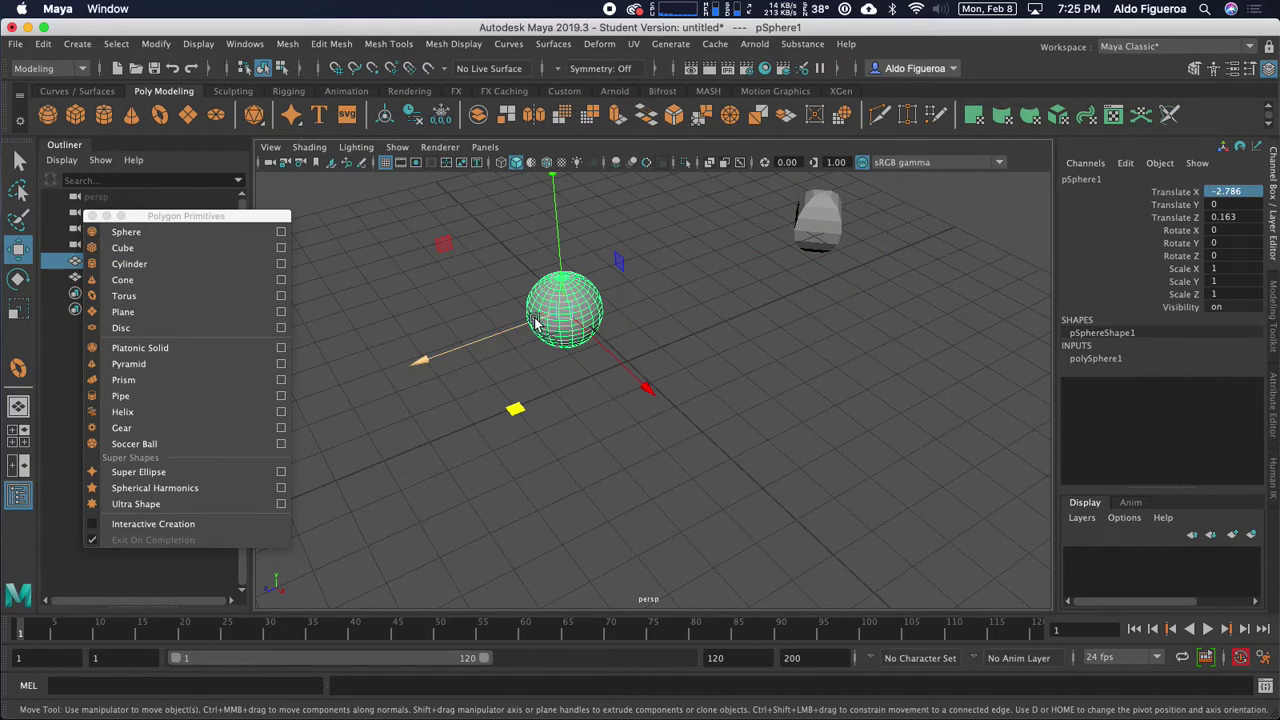
left_click_drag(514, 409, 889, 361)
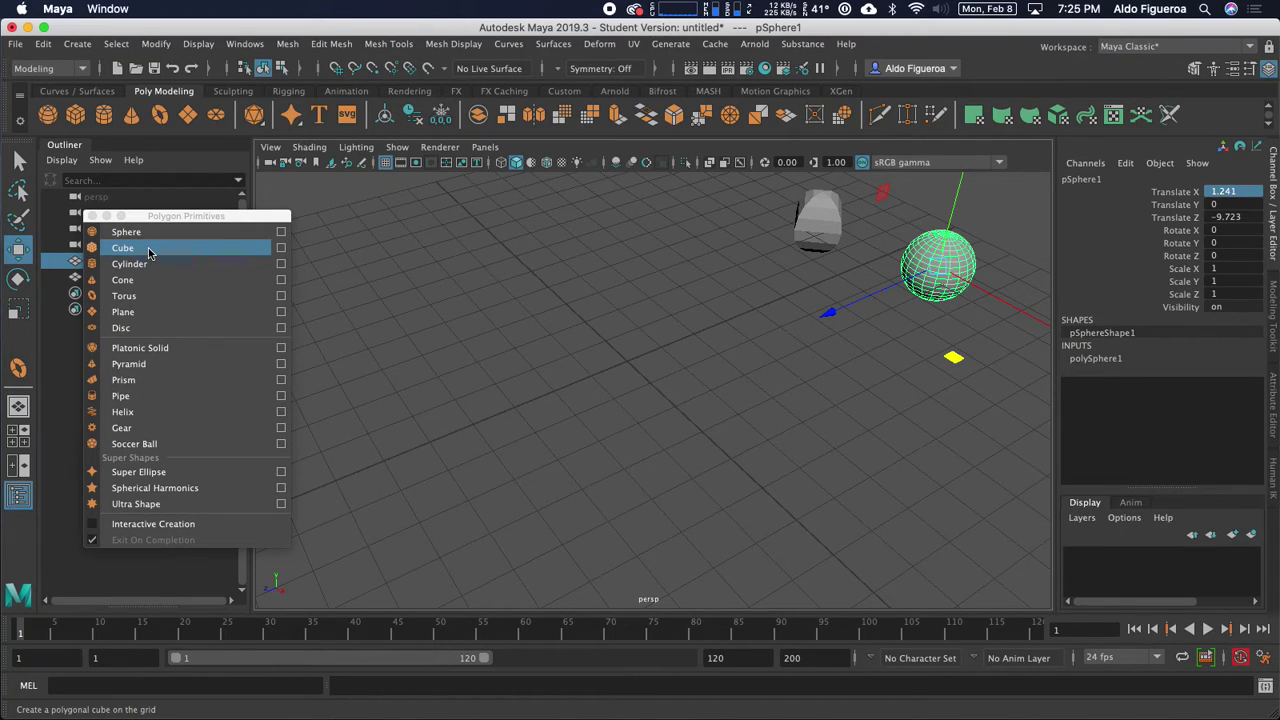
Create a cube with its creation options reset to defaults and move it near the spheres, to about X 1.26, Z -6.60.
left_click(281, 248)
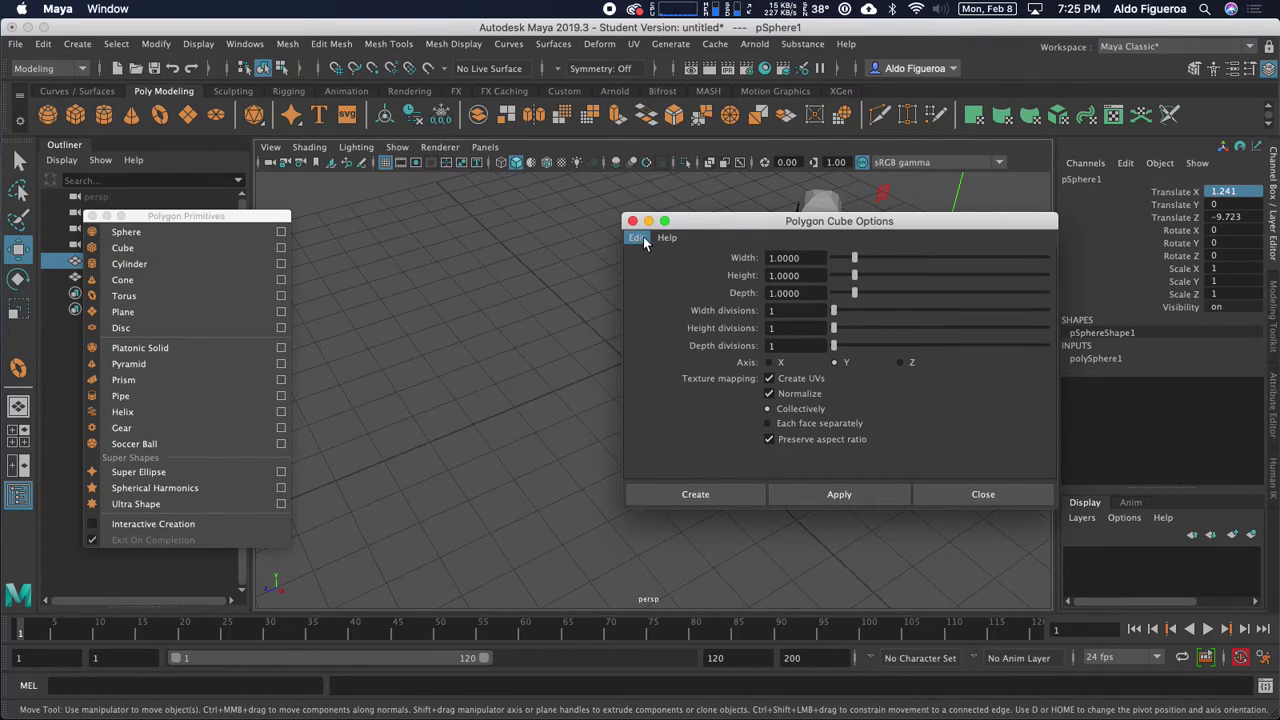
left_click(637, 238)
left_click(674, 269)
left_click_drag(745, 225, 630, 218)
left_click(597, 487)
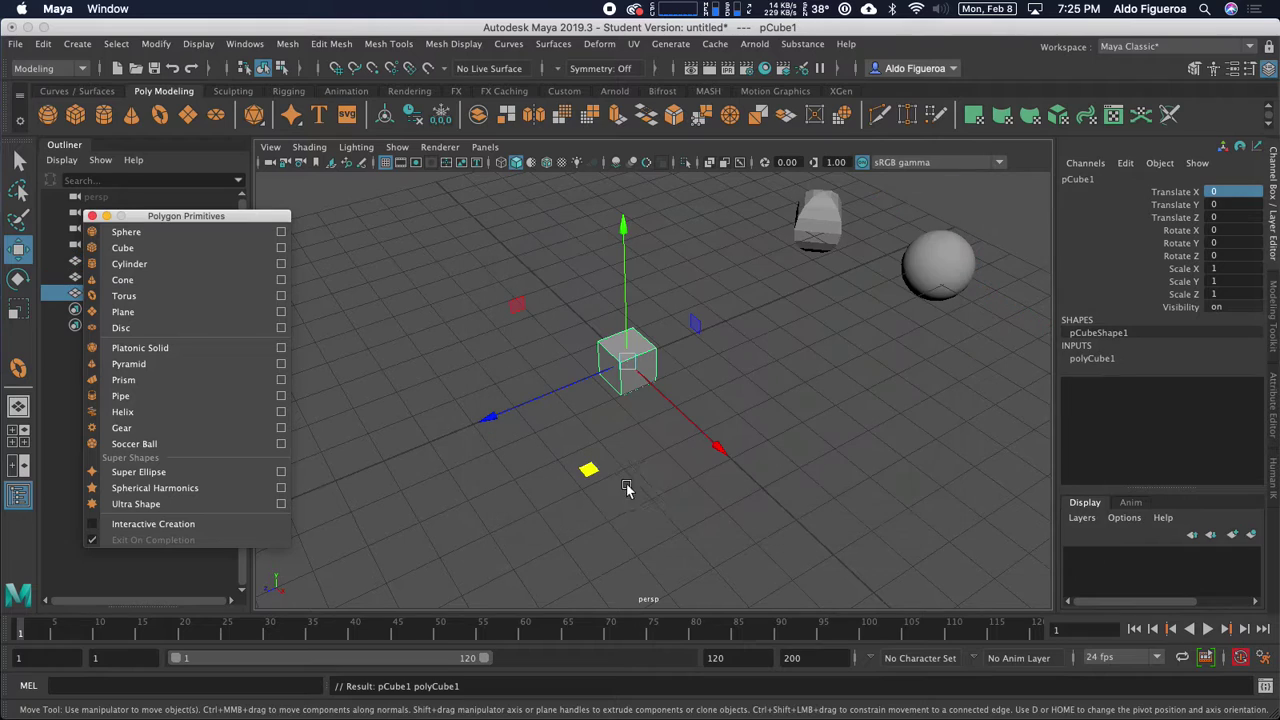
left_click_drag(620, 407, 850, 376, "alt")
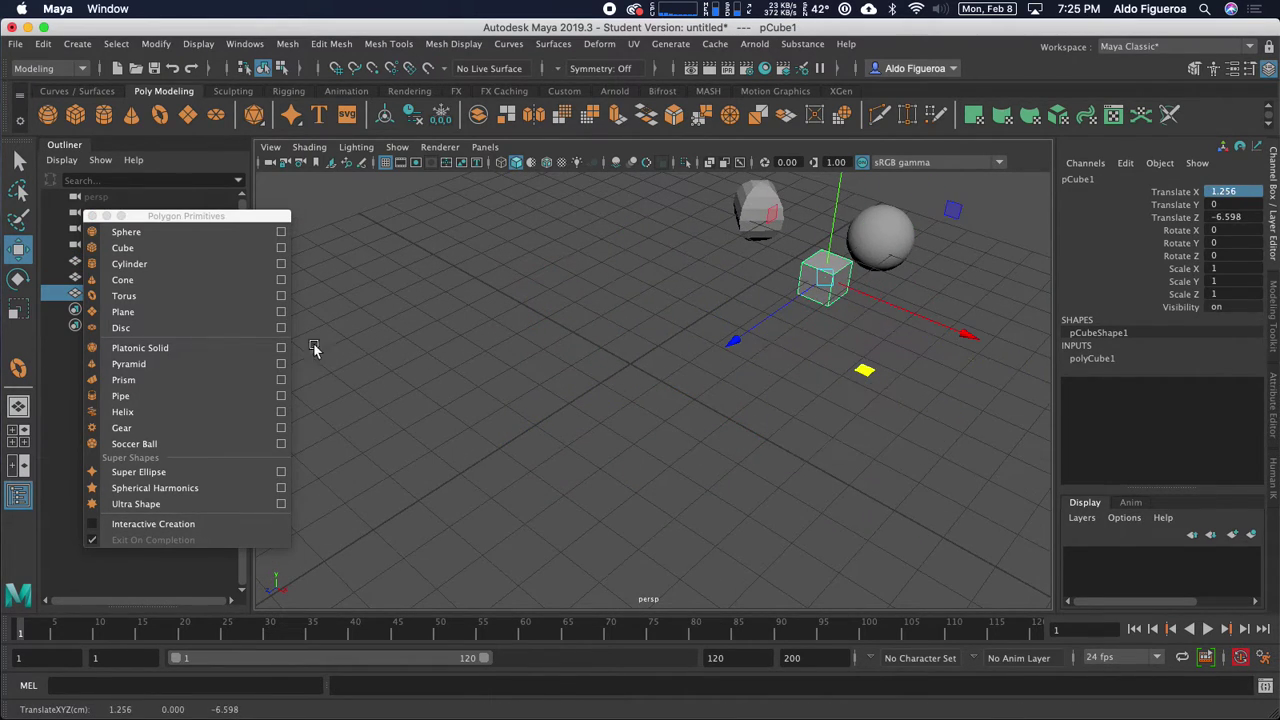
Create a cylinder, placed at about X -2.04, Z -4.03, and set its height subdivisions to 4.
left_click(160, 266)
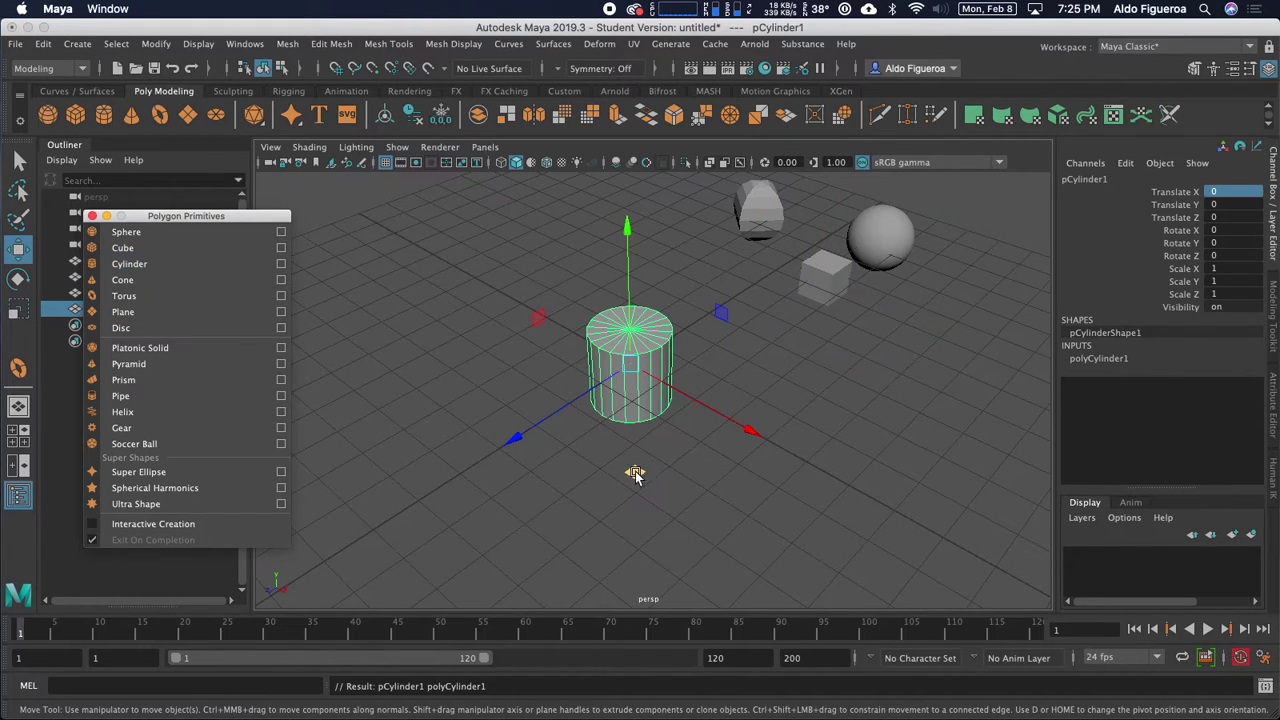
left_click_drag(636, 470, 688, 363)
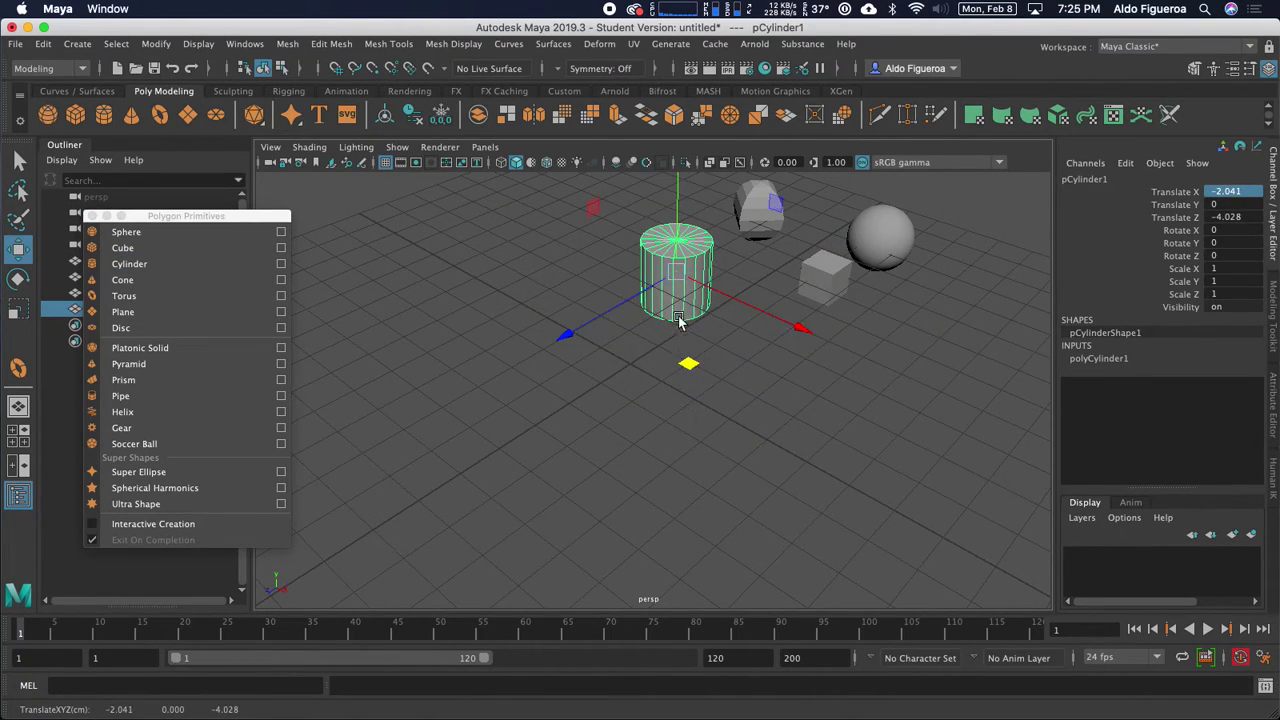
left_click(1110, 358)
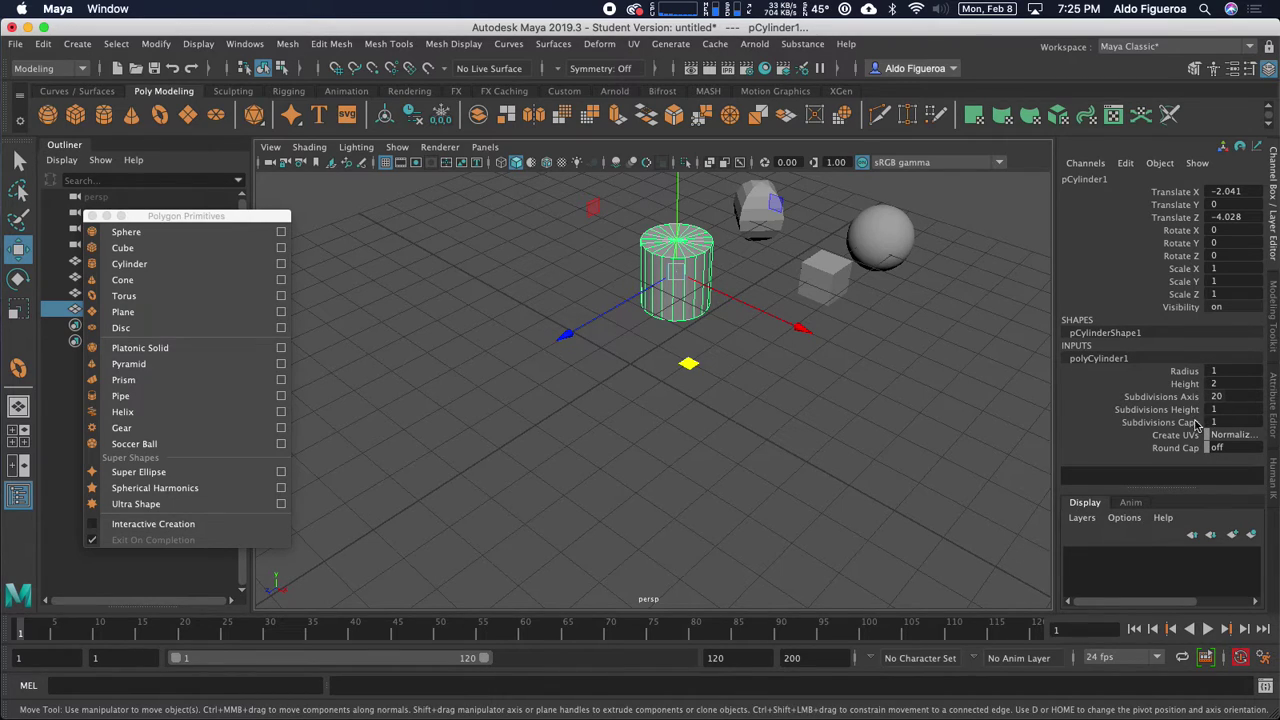
left_click(1158, 410)
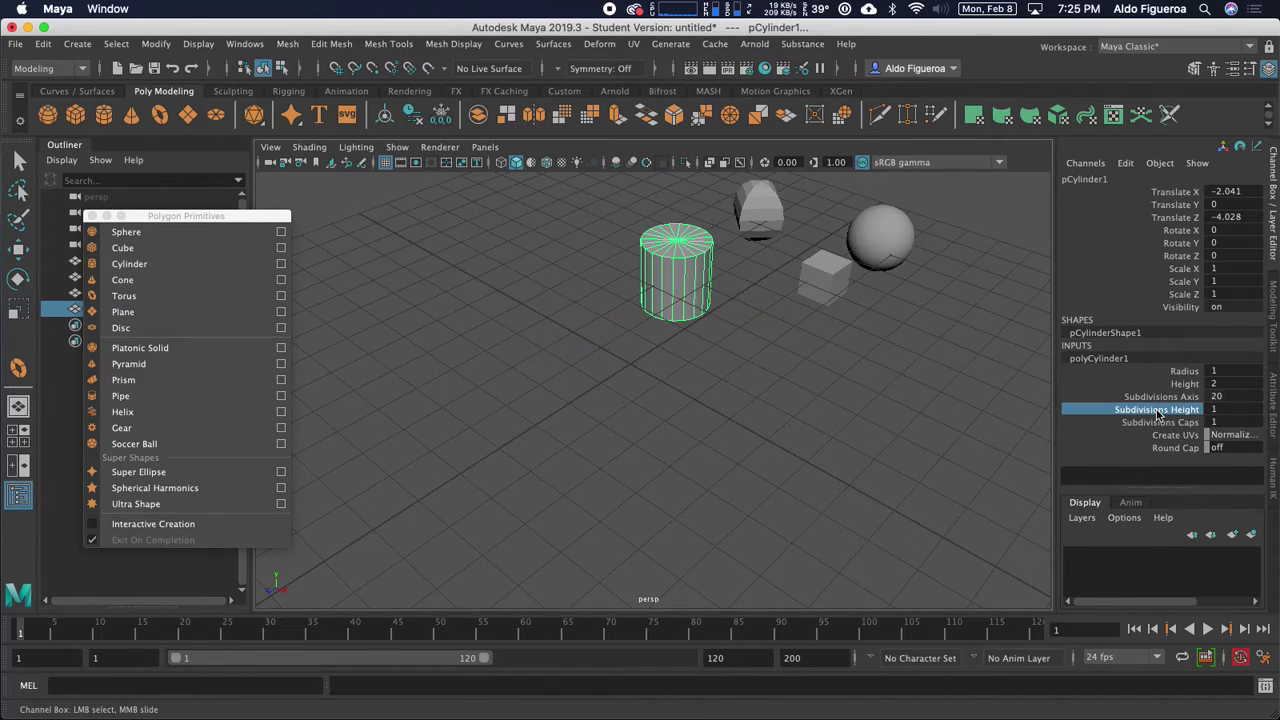
middle_click_drag(920, 367, 938, 365)
left_click_drag(931, 363, 741, 337, "alt")
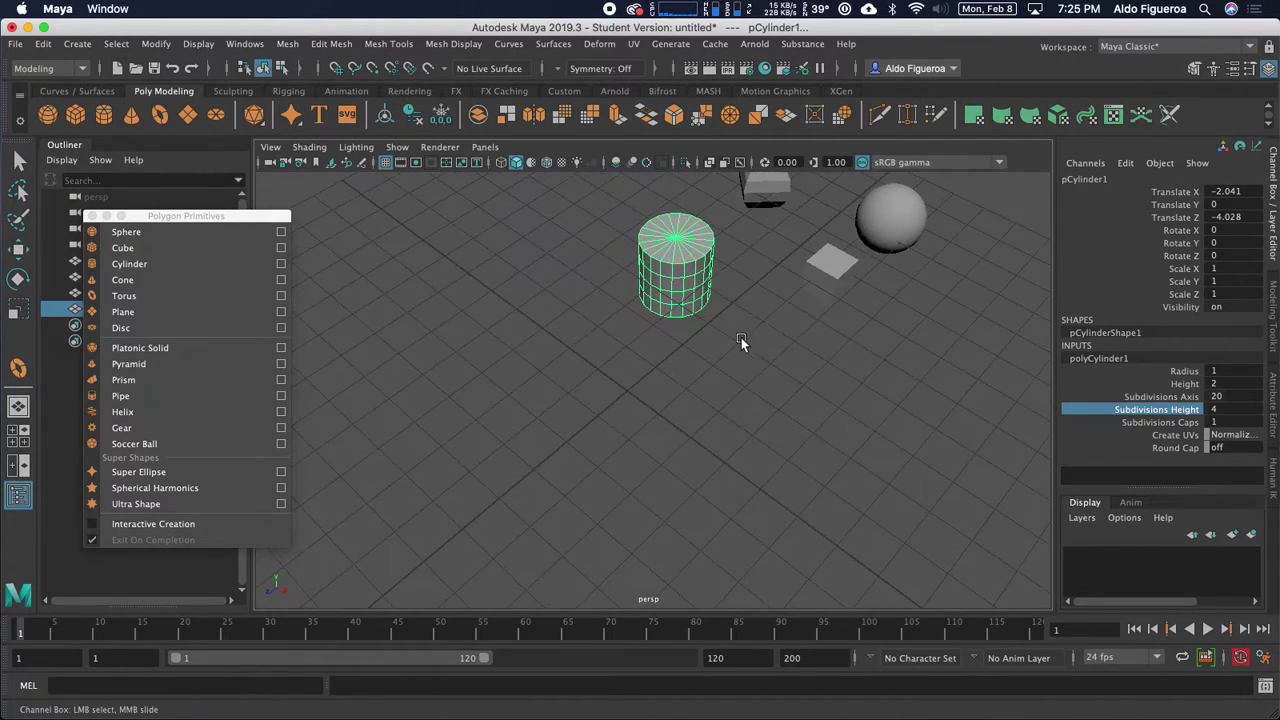
middle_click_drag(741, 337, 757, 360, "alt")
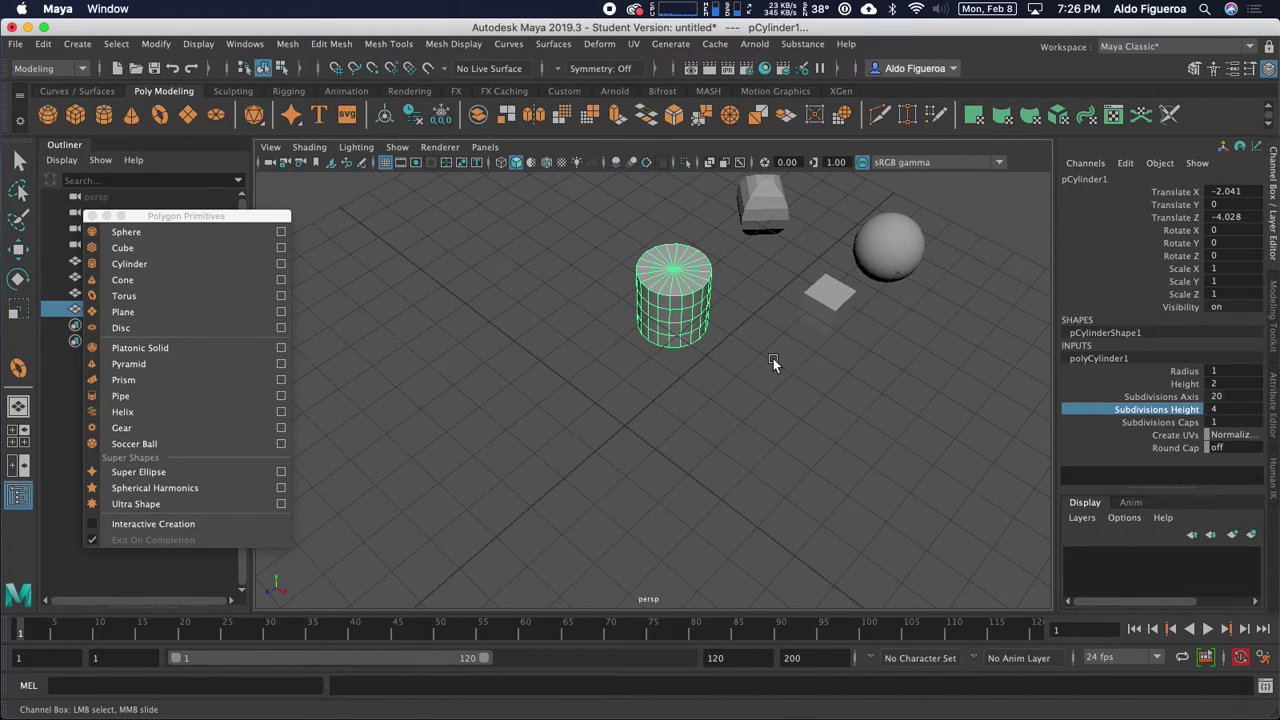
Create a torus and move it behind the cylinder, to about X -7.68, Z -3.47.
left_click(128, 296)
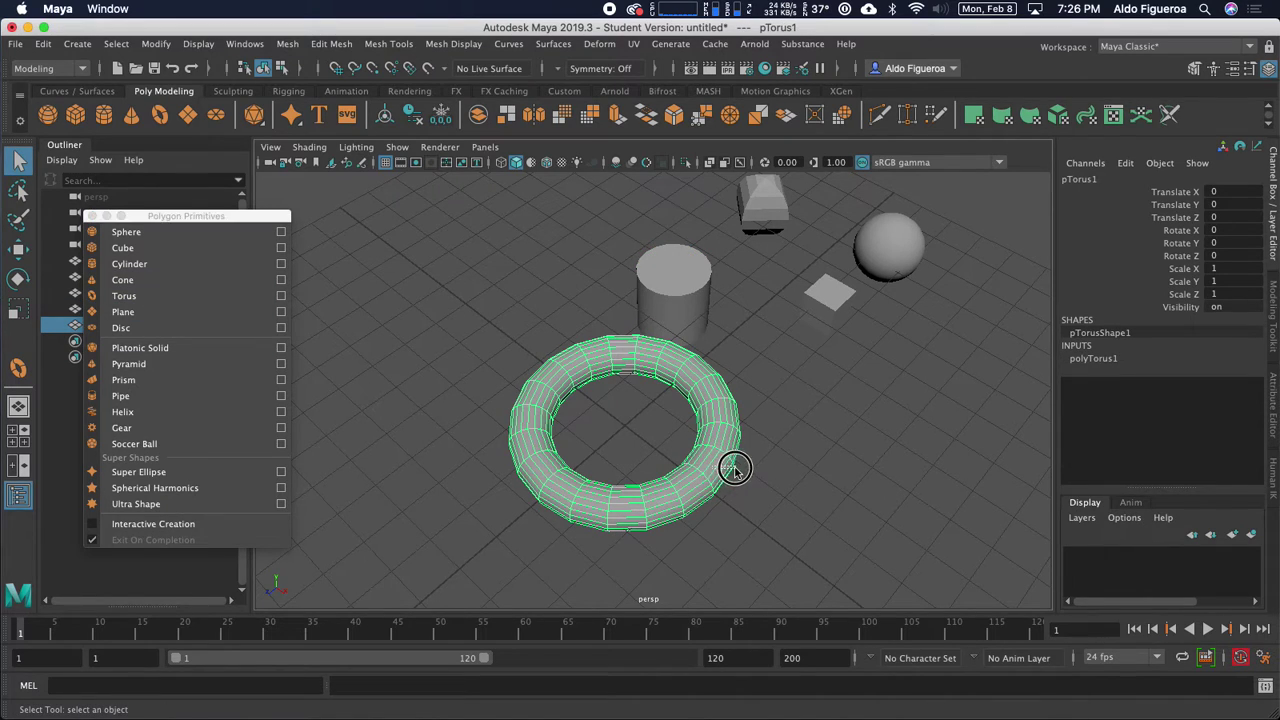
key("w")
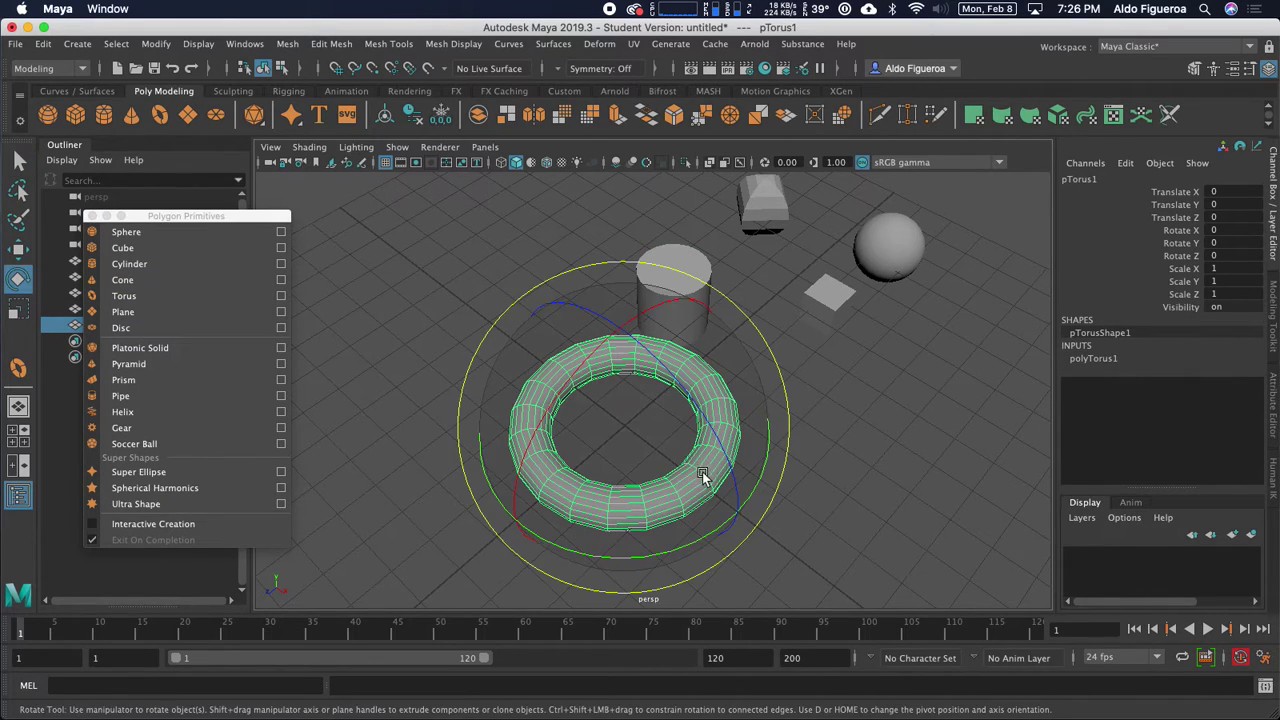
middle_click_drag(626, 566, 505, 345)
left_click_drag(376, 441, 310, 417, "alt")
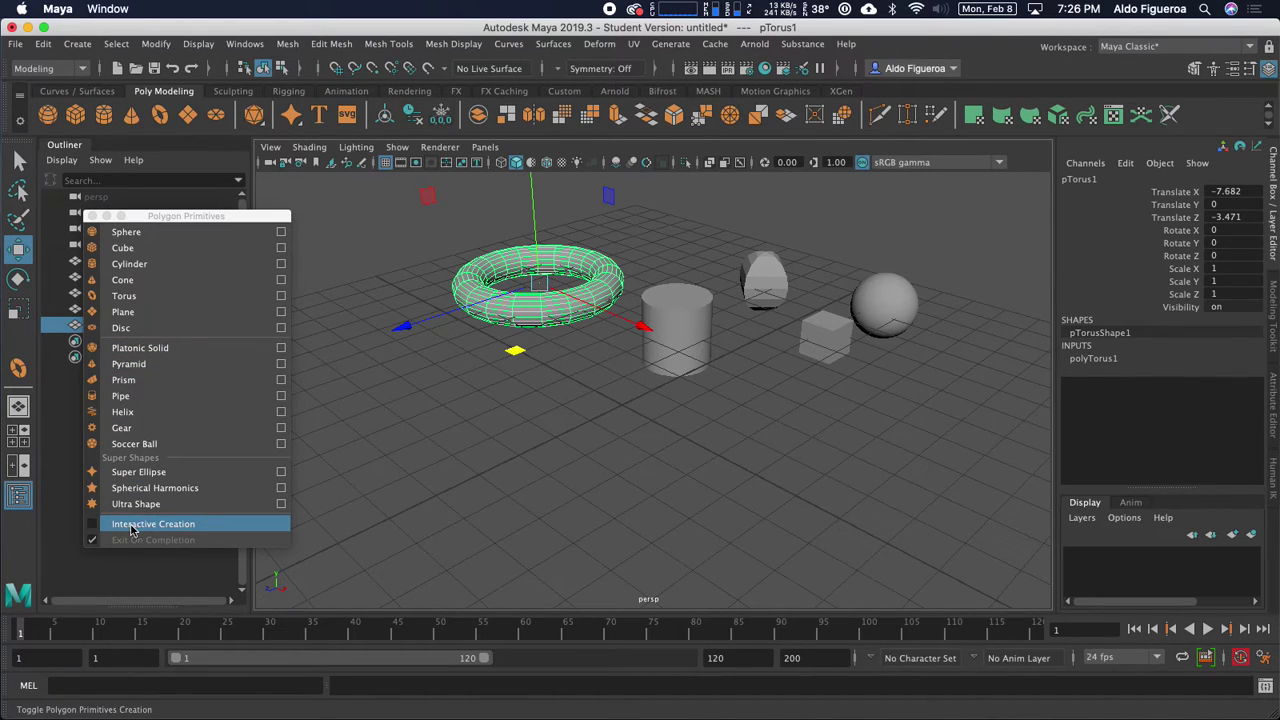
Enable Interactive Creation and draw a sphere with a radius of about 1.44 near the centre of the grid.
left_click(93, 526)
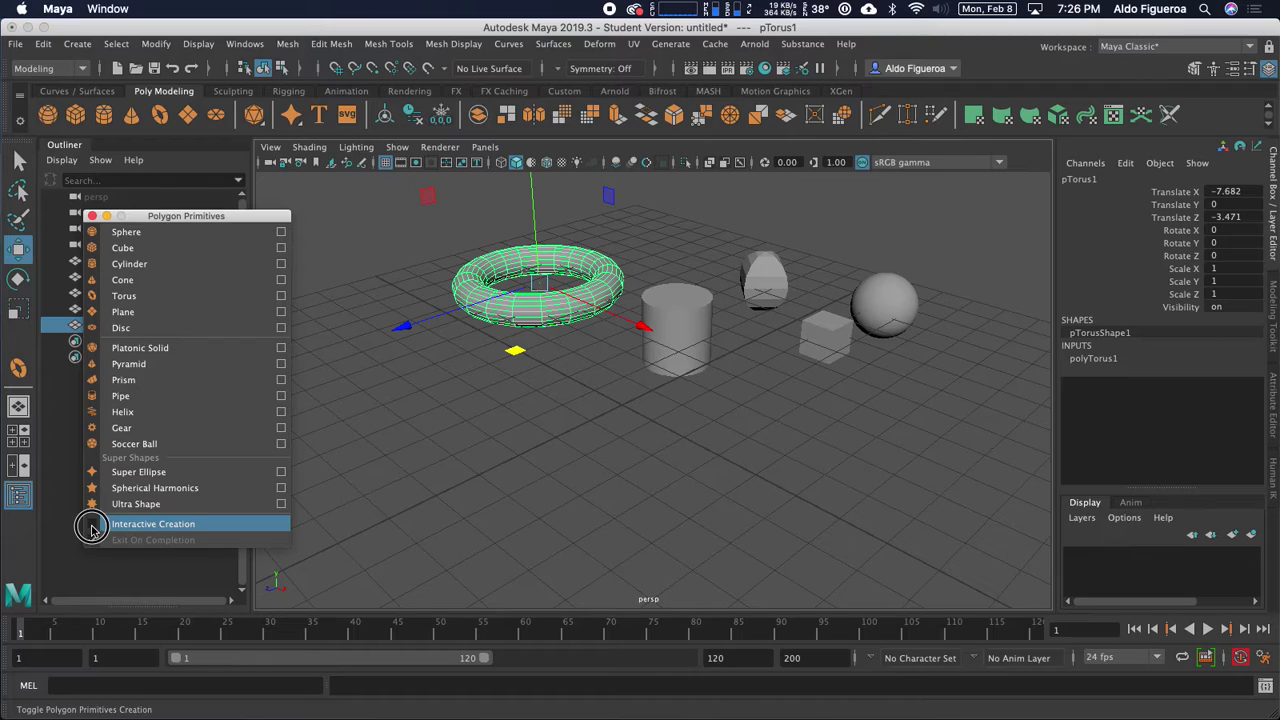
left_click(127, 234)
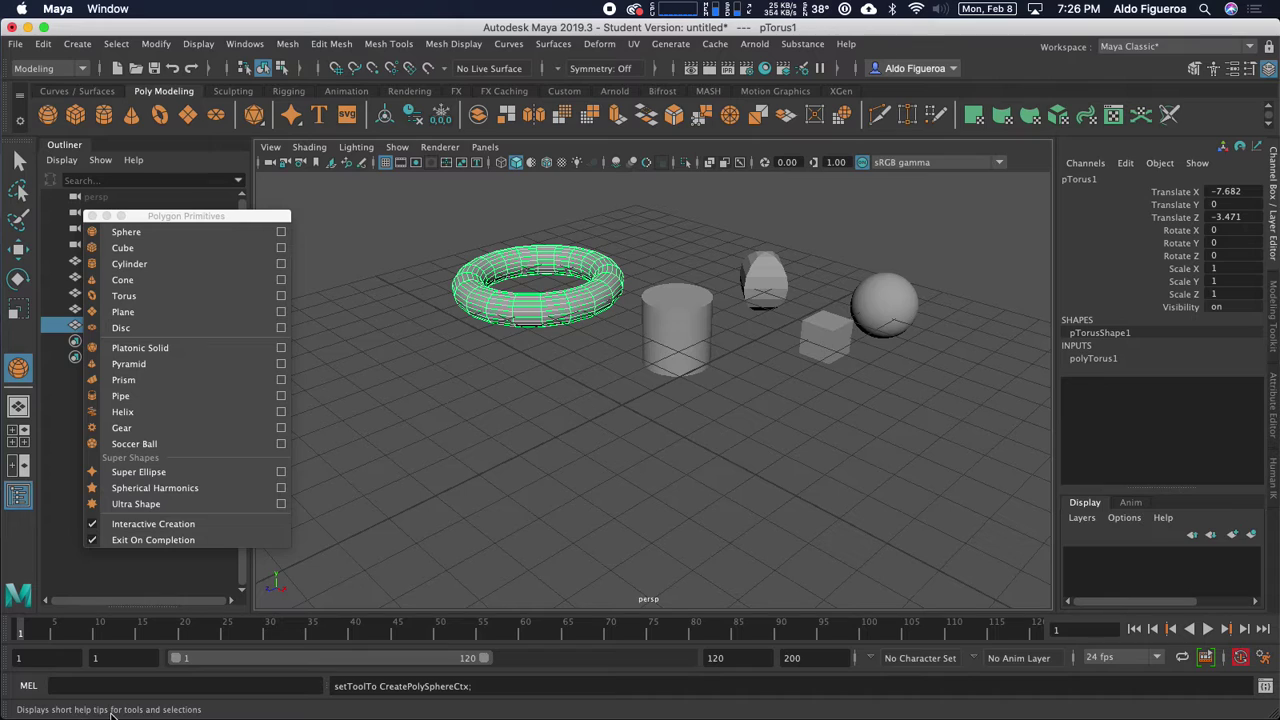
left_click_drag(654, 428, 620, 383)
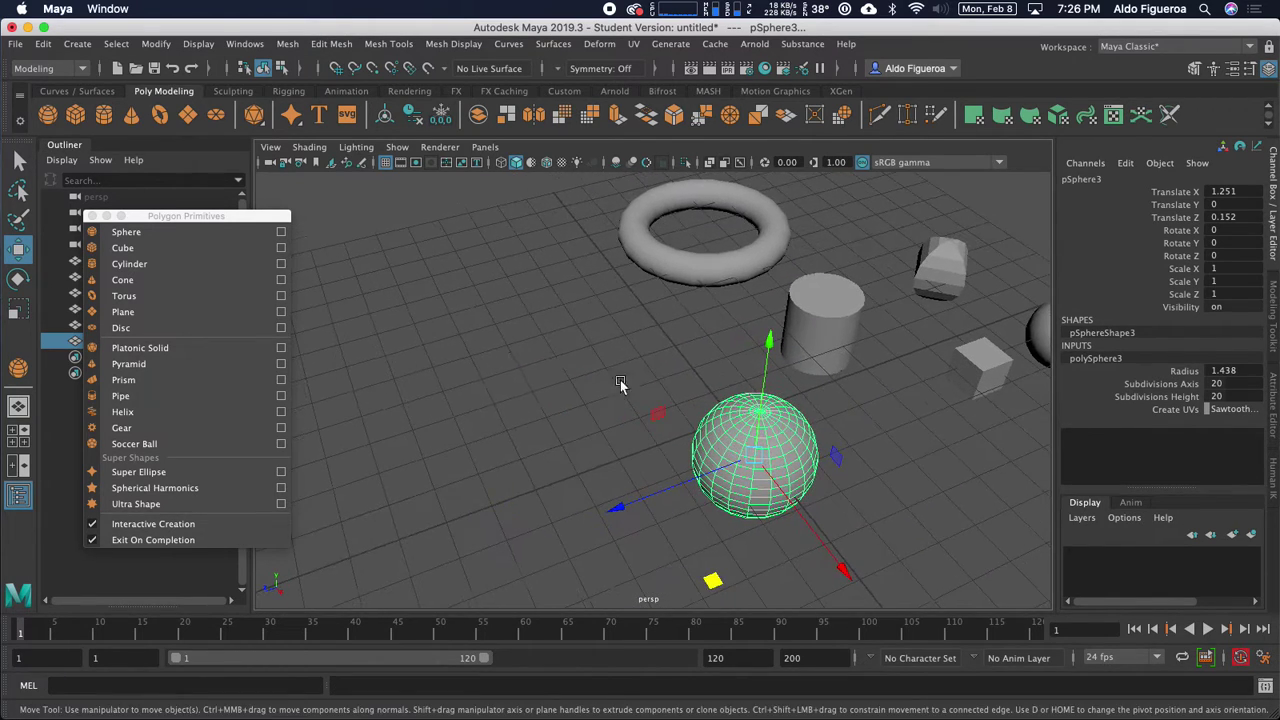
Interactively draw a large cube on the empty part of the grid, about 3.25 wide, 3.27 high and 3.13 deep.
left_click(176, 248)
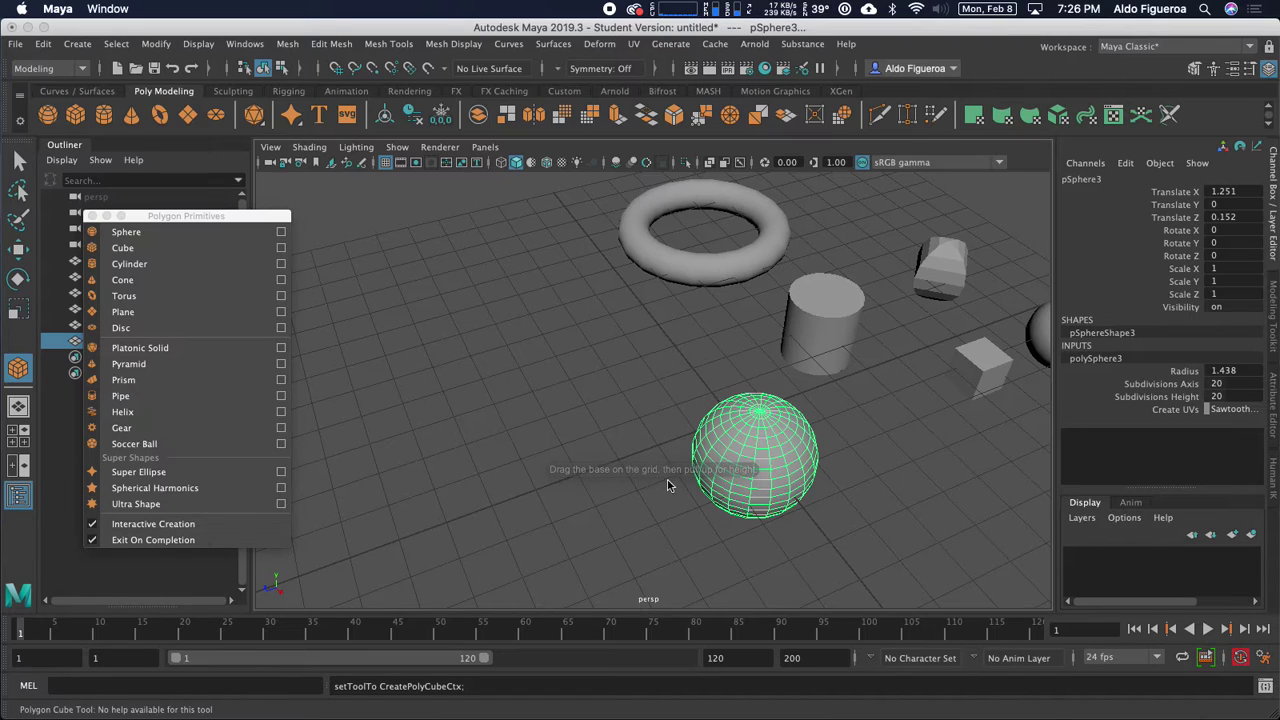
left_click_drag(447, 321, 597, 356)
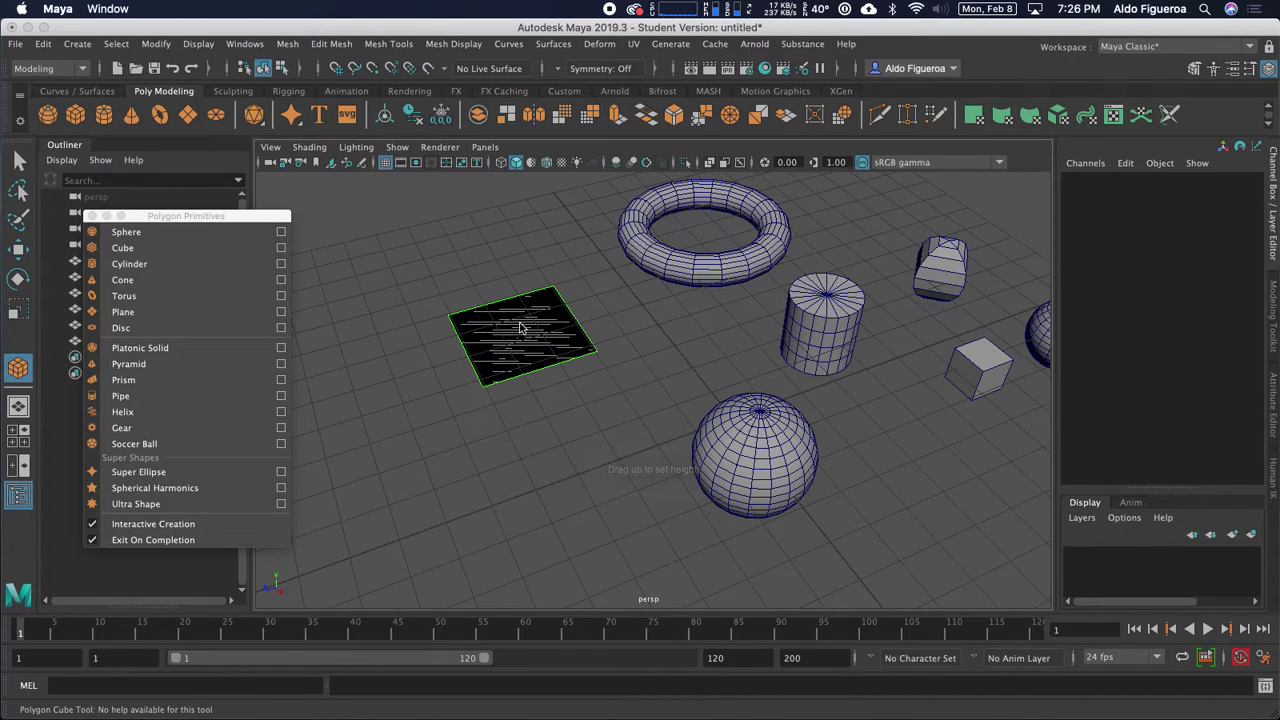
left_click_drag(536, 331, 515, 214)
left_click_drag(407, 324, 425, 368, "alt")
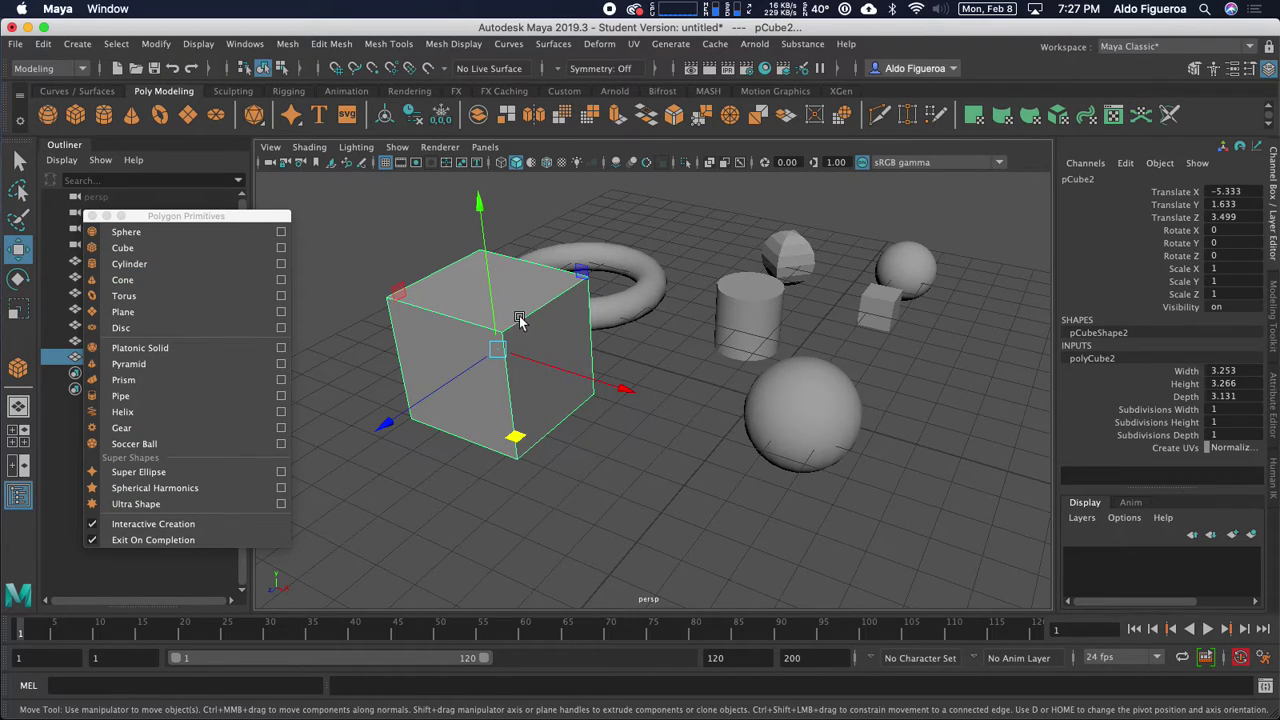
left_click_drag(500, 350, 486, 357, "alt")
Set the large cube's width, height and depth subdivisions all to 4.
left_click_drag(1222, 410, 1230, 436)
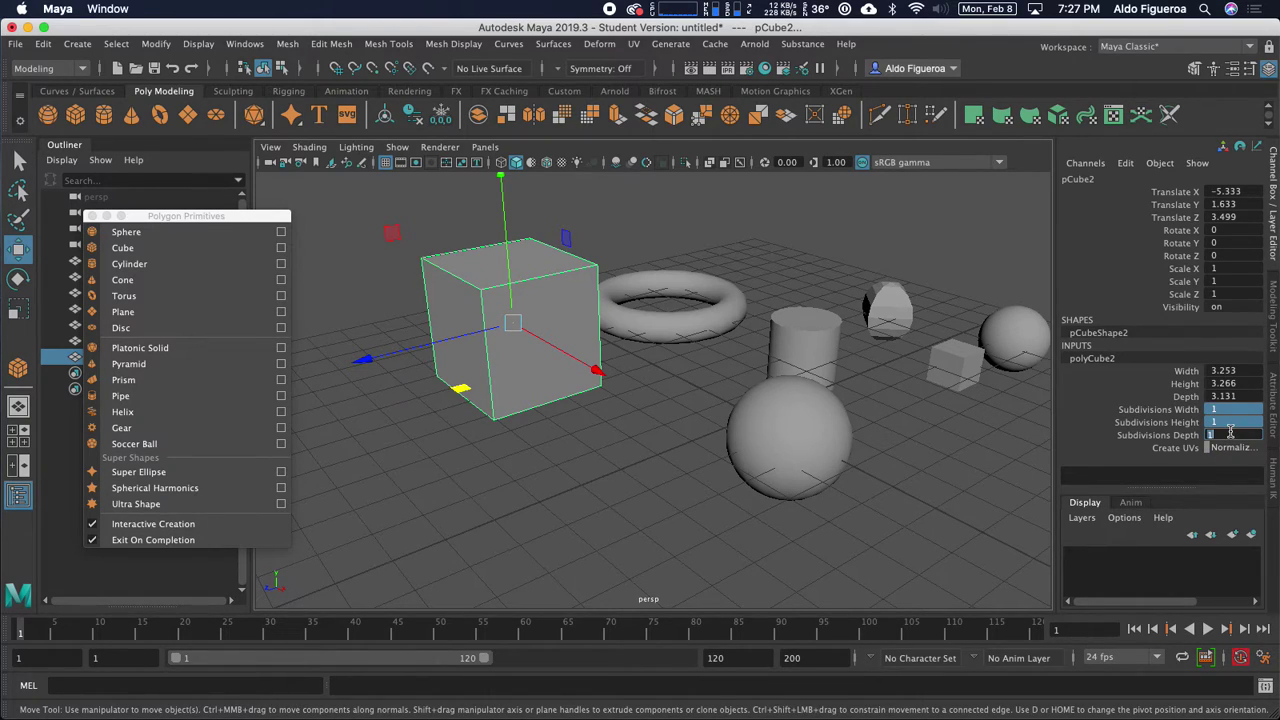
key("Return")
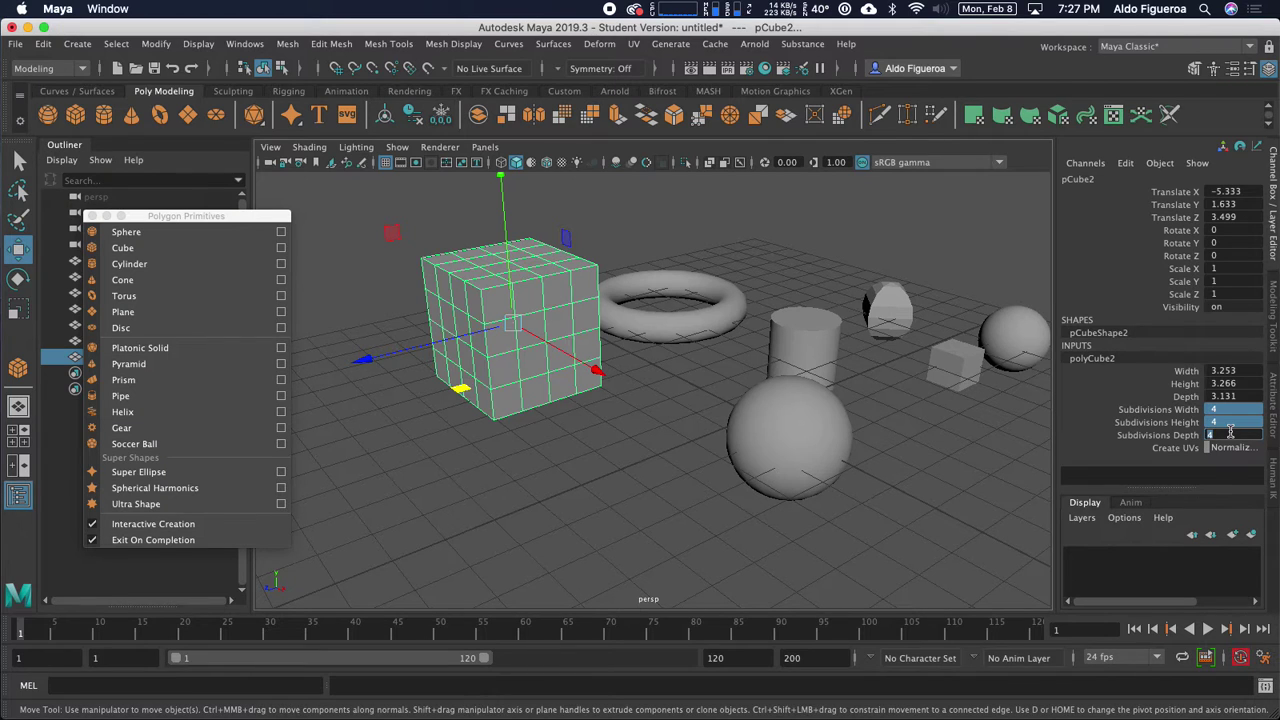
left_click_drag(774, 387, 563, 403, "alt")
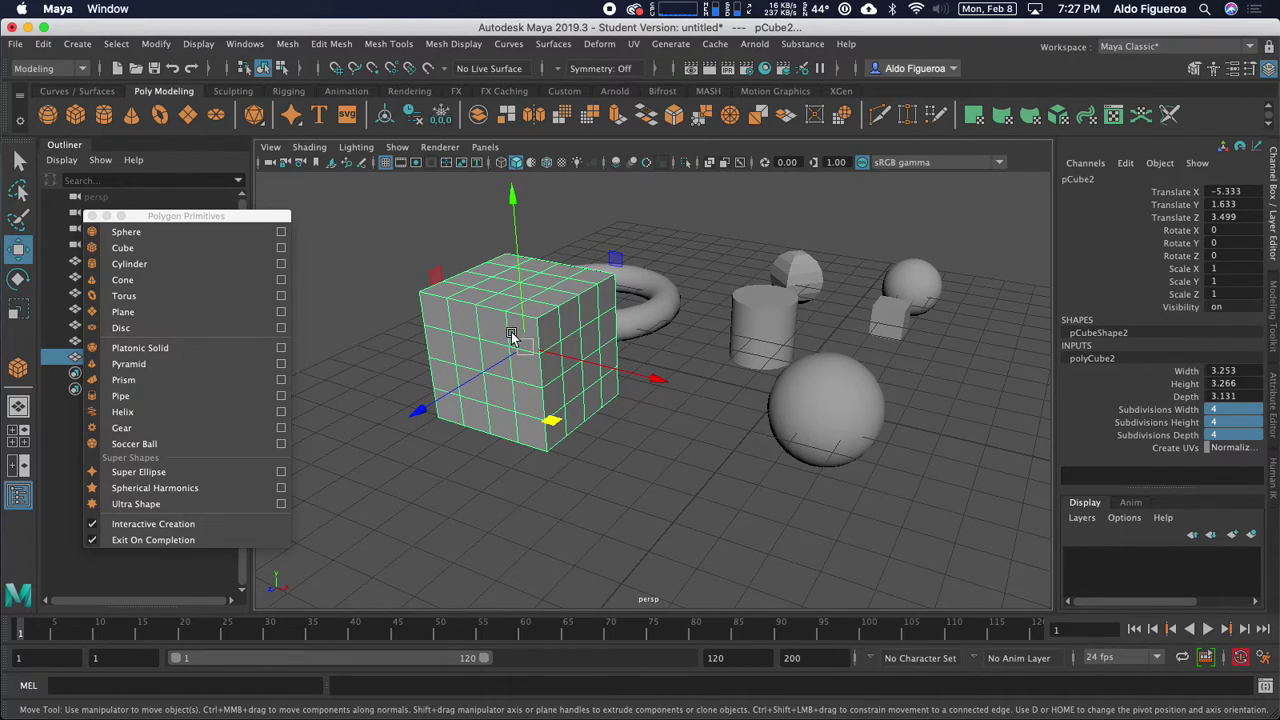
Interactively draw a thick torus in front of the large cube, with radius about 2.29 and section radius about 1.4.
left_click(125, 296)
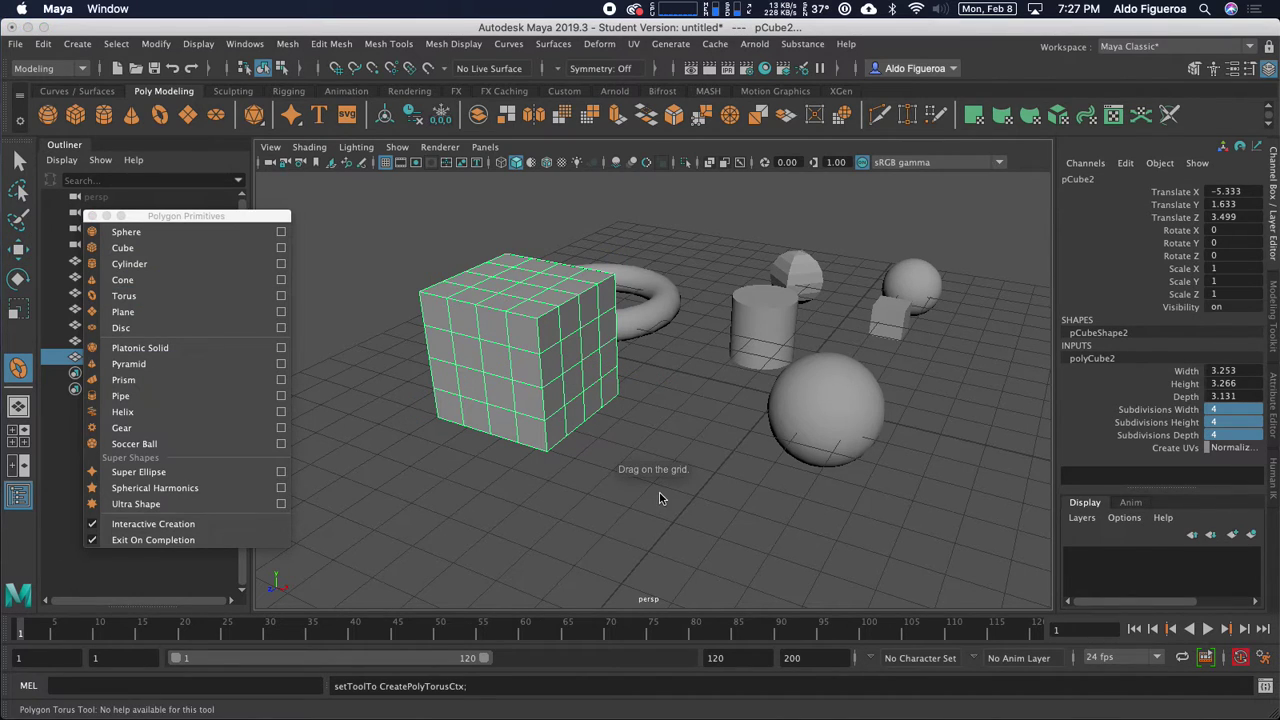
mouse_move(609, 514)
left_mouse_down()
mouse_move(720, 525)
mouse_move(721, 492)
left_mouse_up()
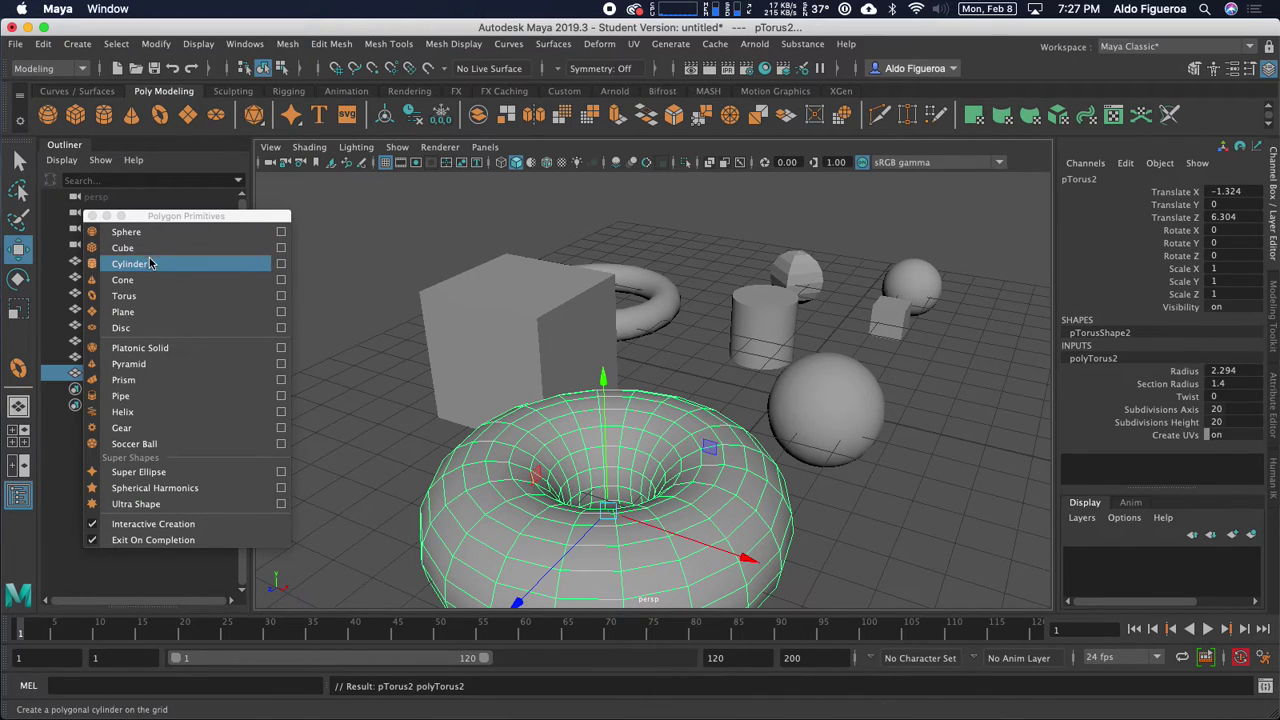
Interactively draw a tall pipe on the open grid near the small cube, with radius about 1.32, height about 6.07 and thickness about 0.6.
left_click(131, 398)
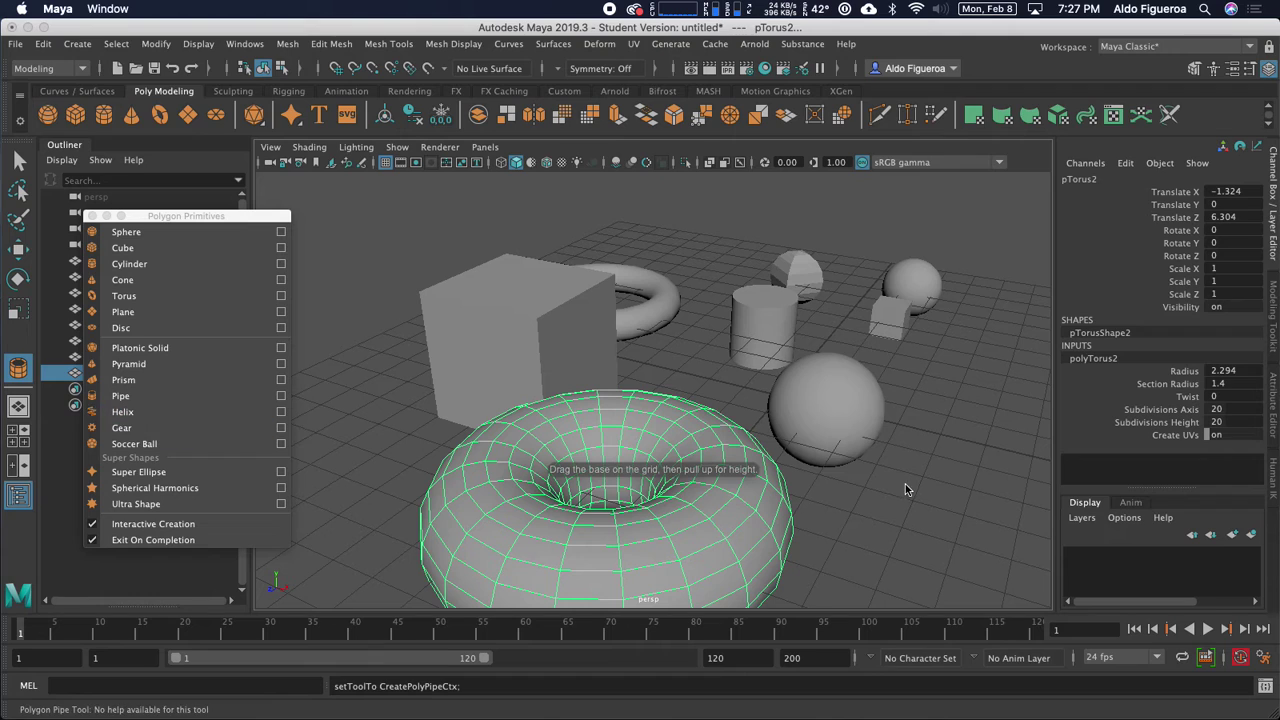
left_click_drag(905, 484, 560, 520, "alt")
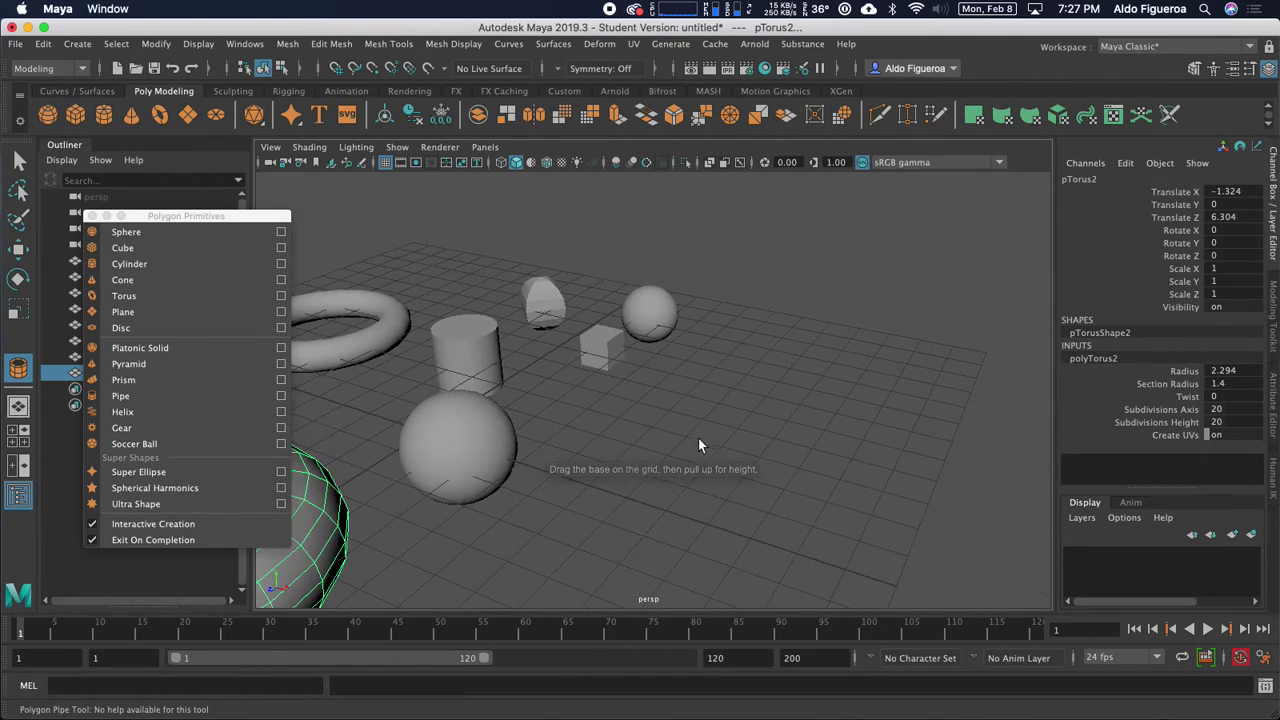
mouse_move(712, 430)
left_mouse_down()
mouse_move(758, 449)
mouse_move(760, 330)
mouse_move(771, 324)
mouse_move(715, 370)
mouse_move(677, 309)
mouse_move(551, 277)
mouse_move(671, 277)
mouse_move(757, 309)
mouse_move(480, 441)
left_mouse_up()
key("5")
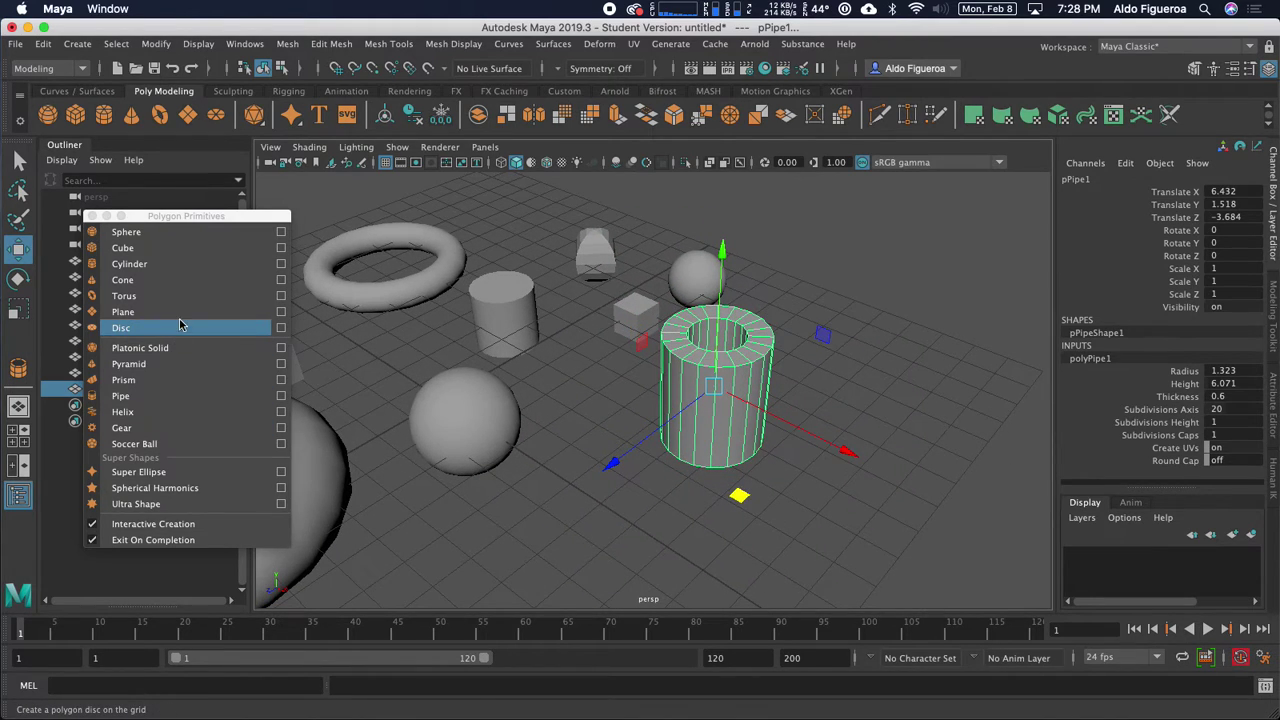
Turn off Interactive Creation, create a pipe of radius 1, height 2 and thickness 0.5, and move it to about X 6.
left_click(90, 527)
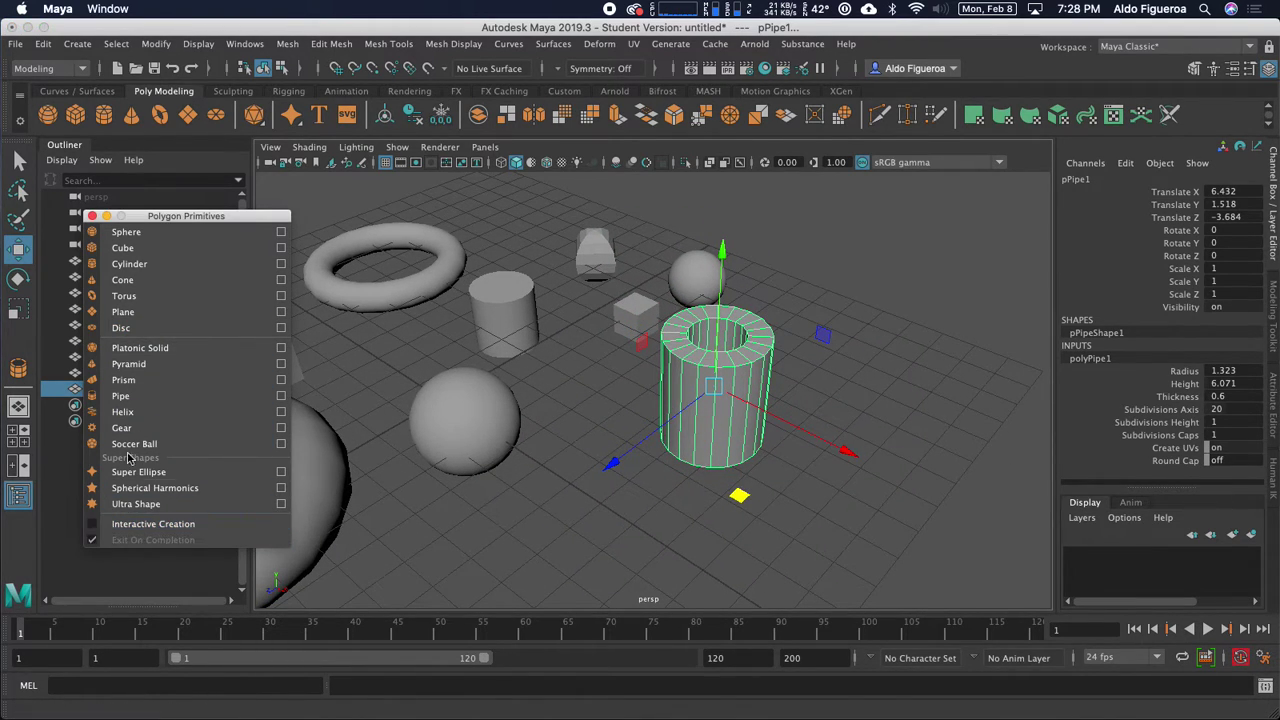
left_click(281, 397)
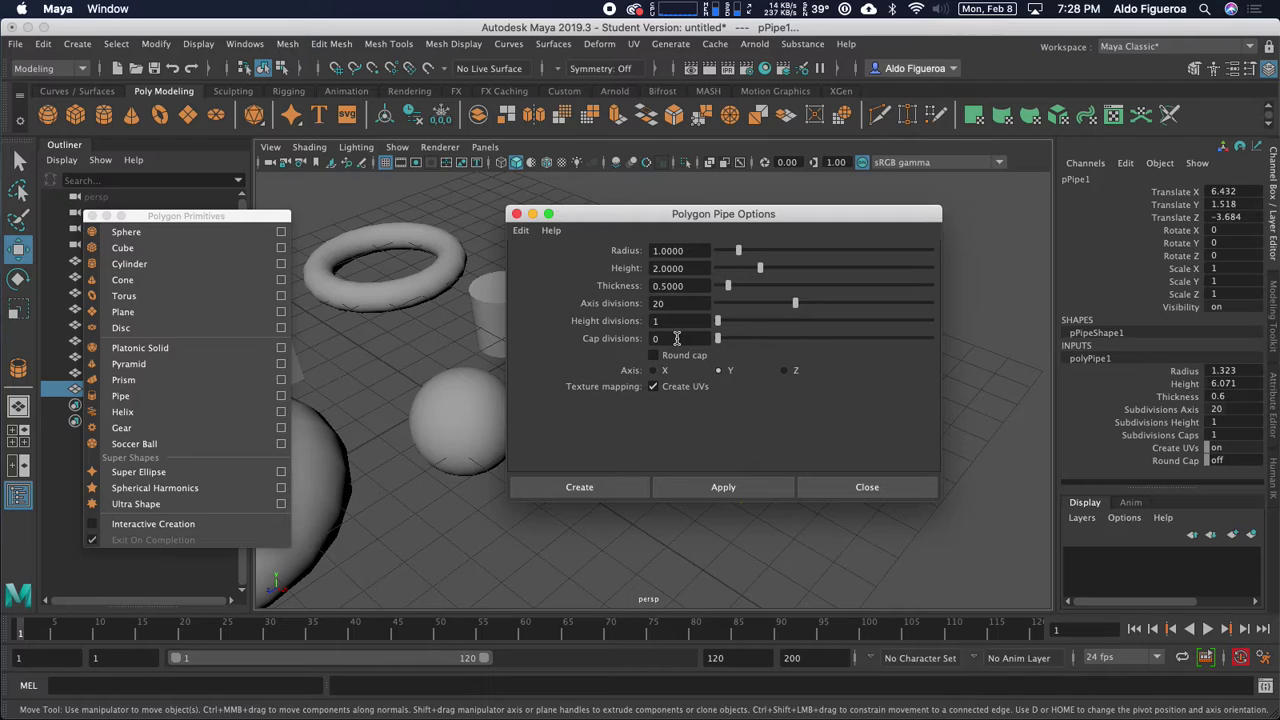
left_click(615, 486)
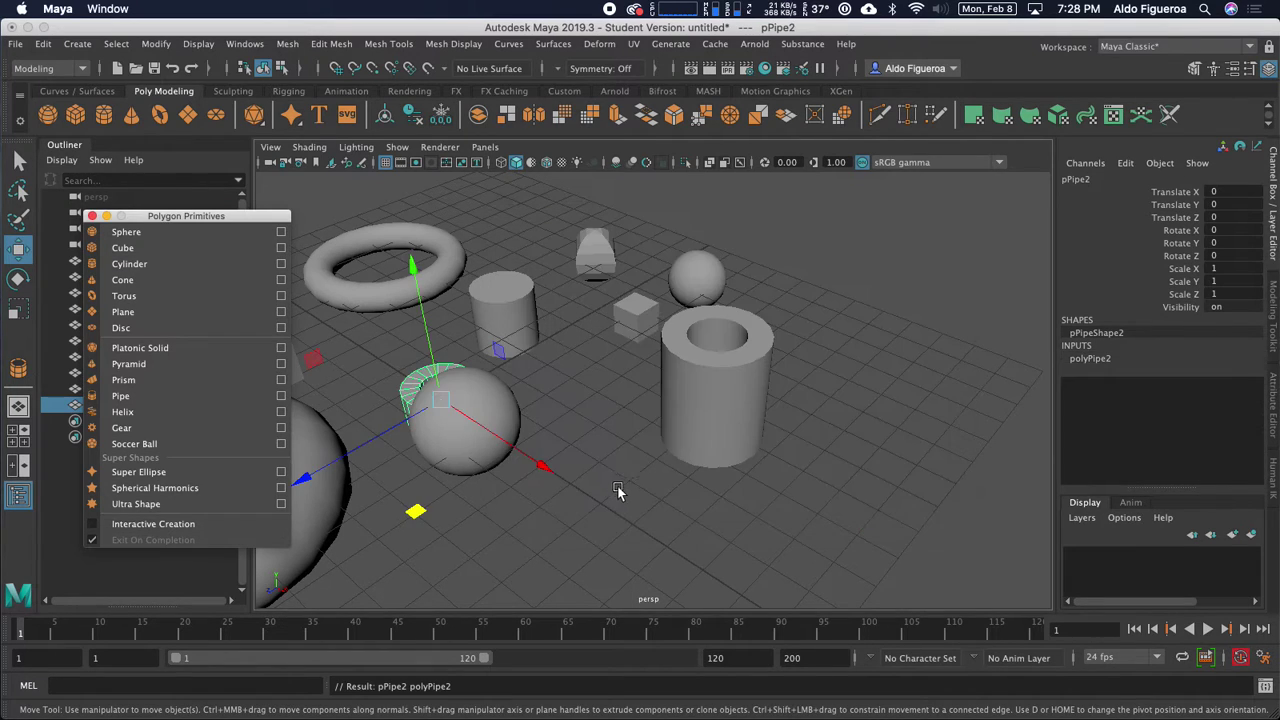
left_click_drag(532, 460, 697, 543)
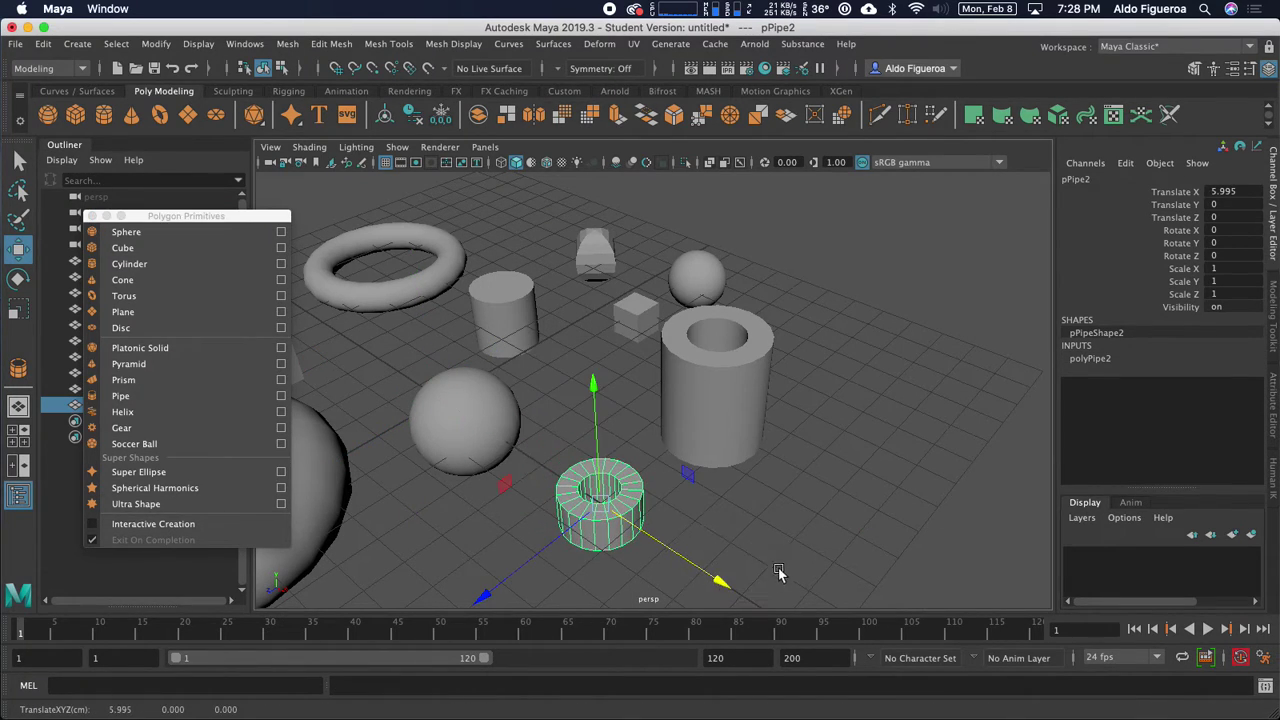
middle_click_drag(780, 570, 795, 455, "alt")
Interactively increase the new short pipe's radius to 2.5 in its creation inputs.
left_click(1105, 360)
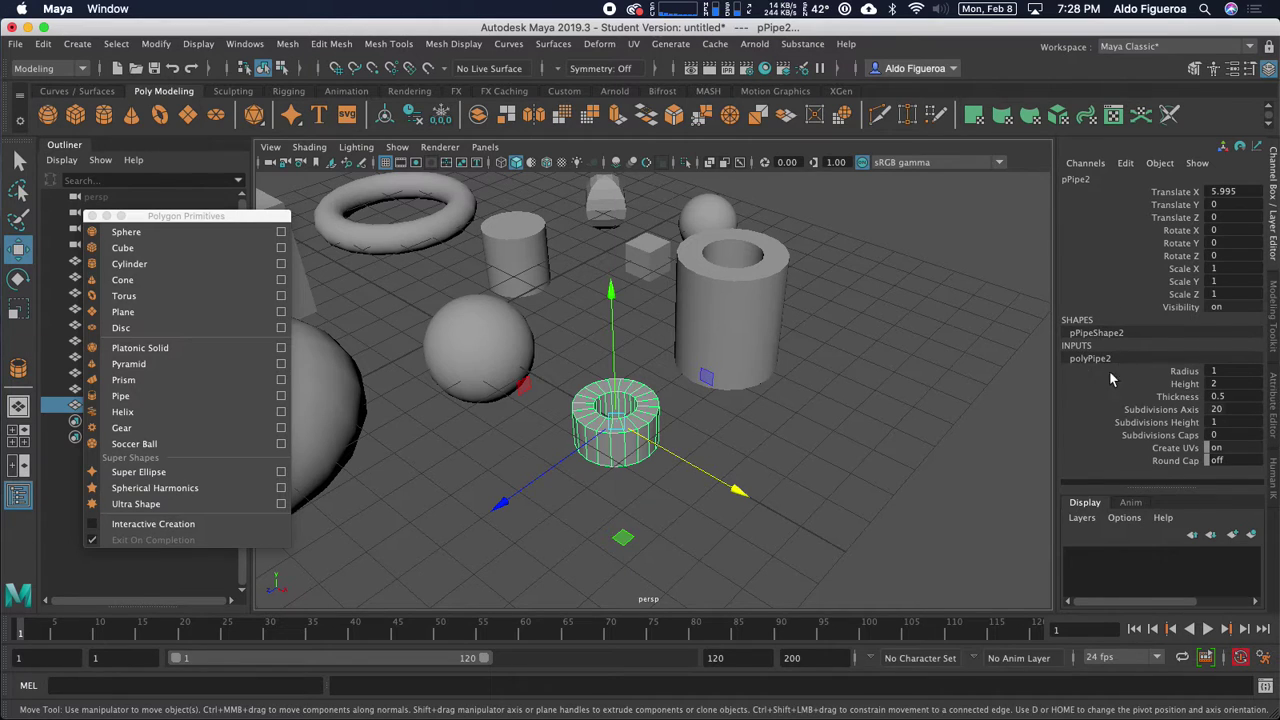
left_click_drag(838, 446, 1061, 382, "alt")
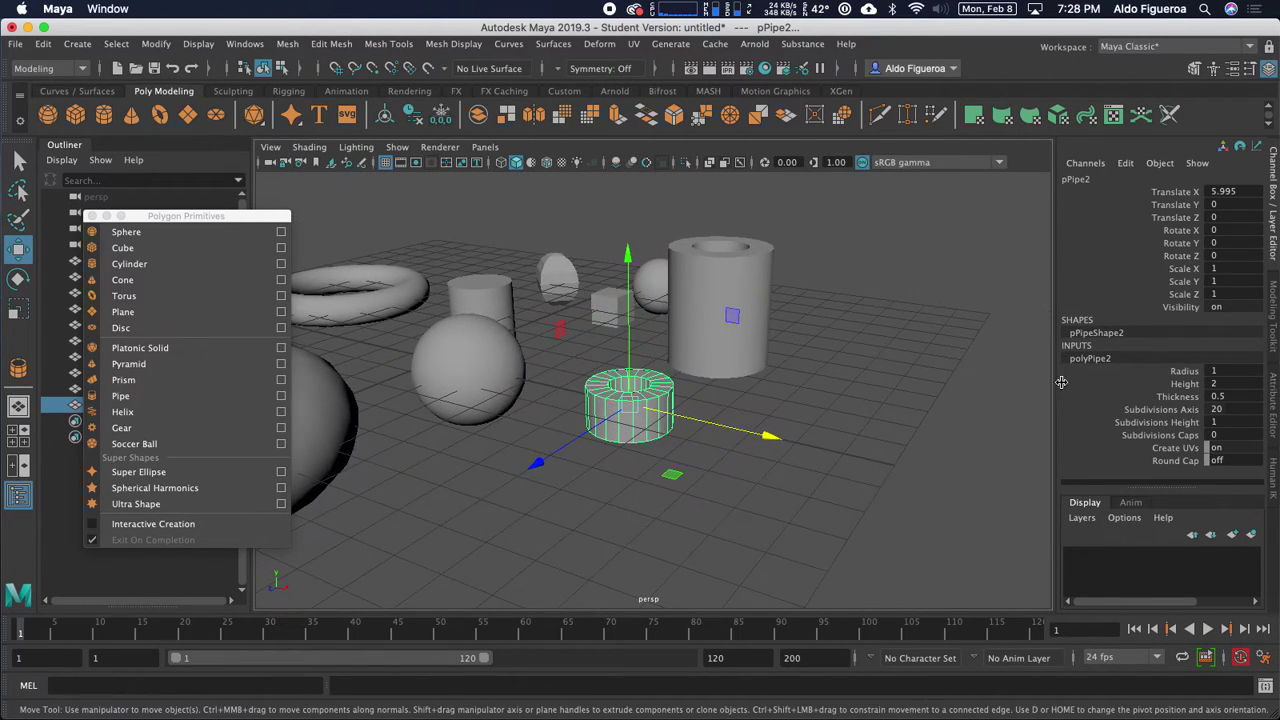
left_click(1190, 371)
middle_click_drag(845, 399, 860, 401)
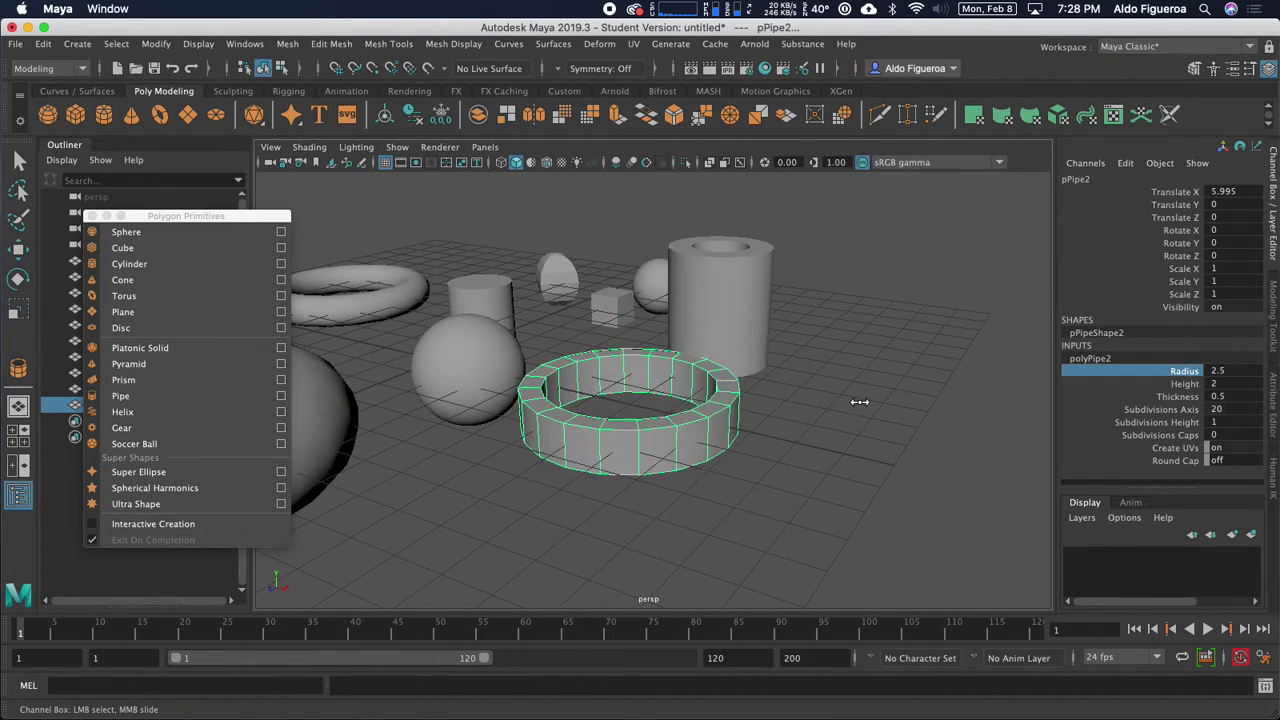
Set the new pipe's height to 6.4 and its thickness to 0.7.
left_click(1185, 384)
middle_click_drag(990, 406, 1026, 394)
left_click(1165, 409)
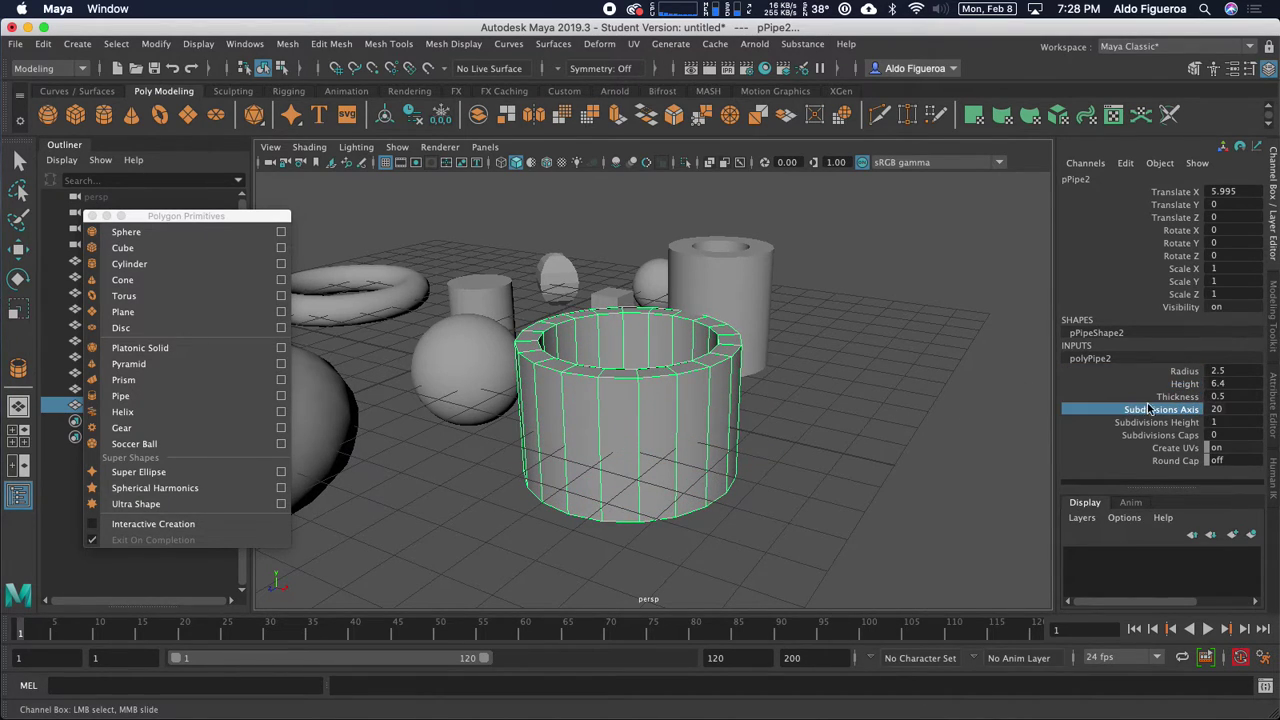
left_click(1175, 397)
middle_click_drag(869, 380, 868, 380)
Reduce the new pipe's axis subdivisions to 6 for a hexagonal outline.
left_click(1165, 409)
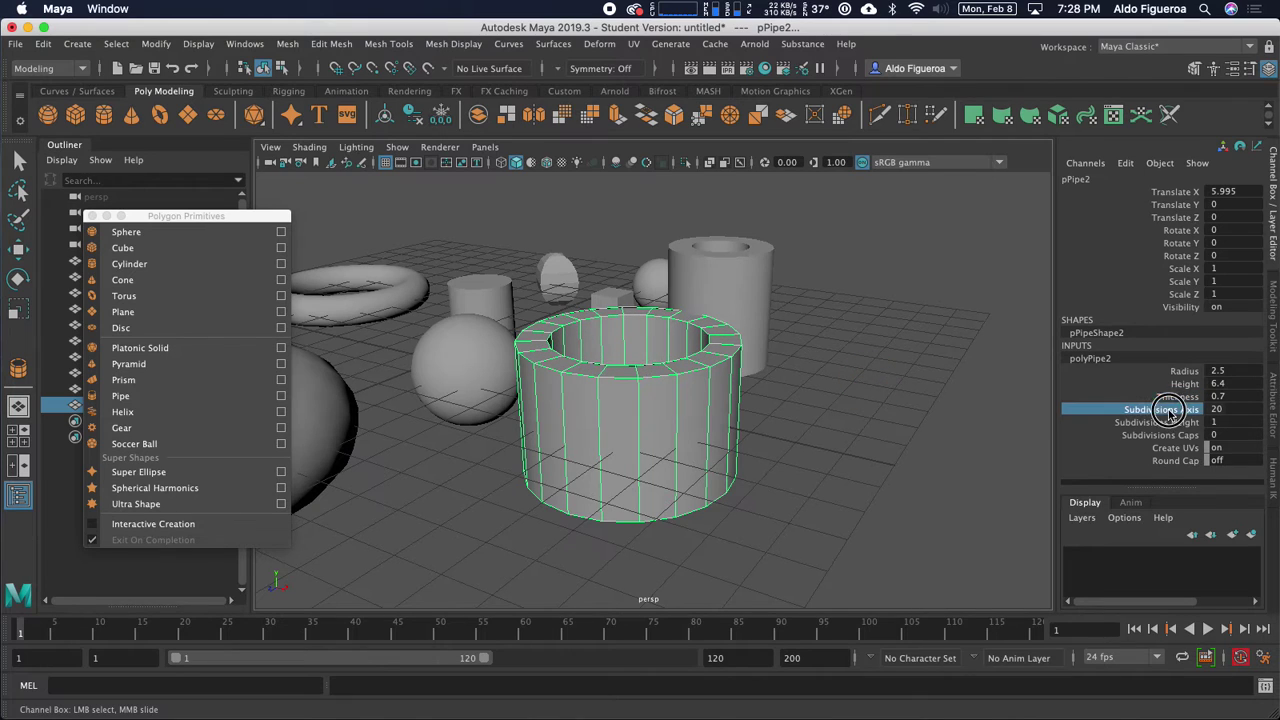
middle_click_drag(968, 403, 864, 423)
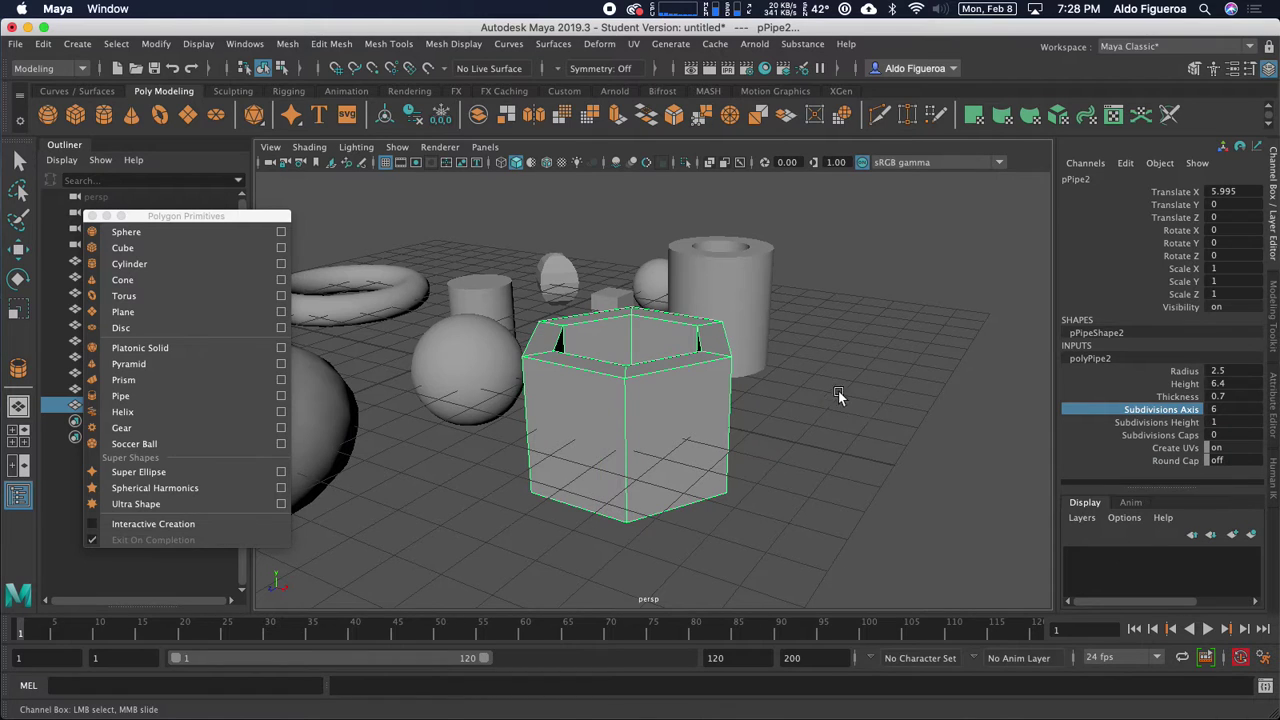
left_click_drag(838, 396, 810, 400, "alt")
Set the hexagonal pipe's height subdivisions to 2 and its cap subdivisions to 2.
left_click(1160, 422)
left_click_drag(824, 444, 823, 418, "alt")
middle_click_drag(790, 419, 833, 416)
left_click(1160, 435)
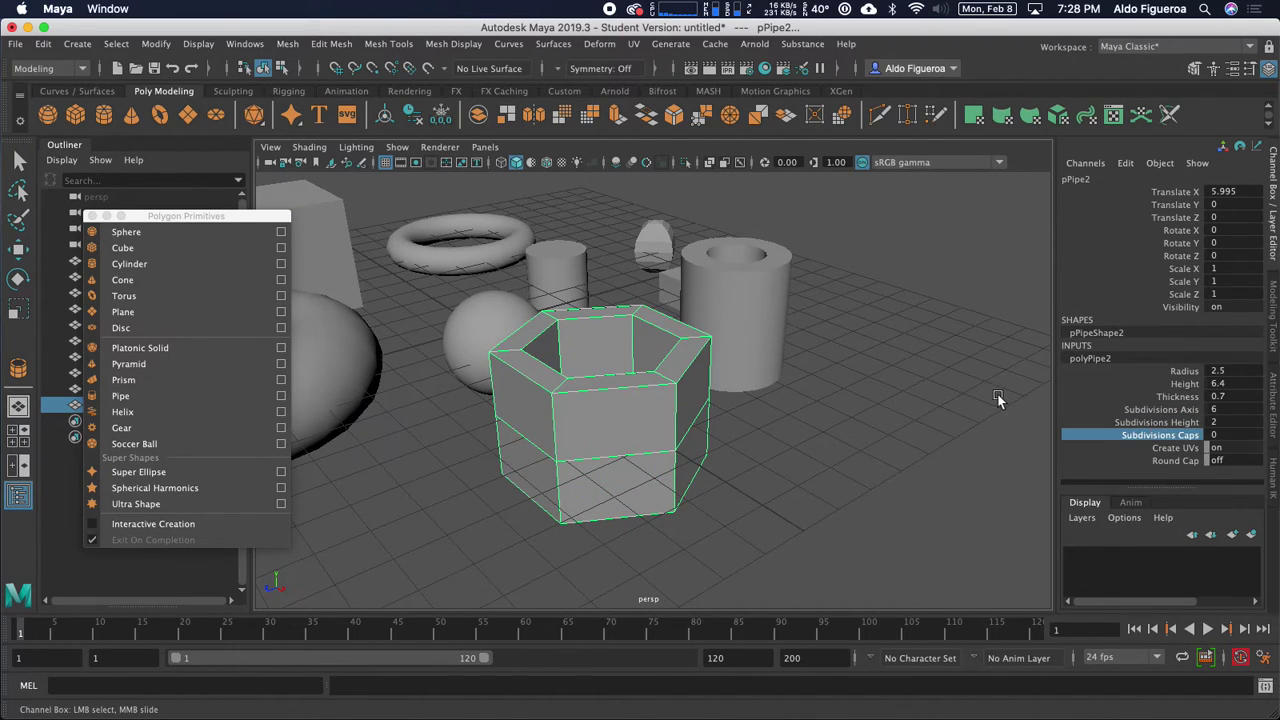
mouse_move(1004, 402)
middle_mouse_down()
mouse_move(1026, 403)
mouse_move(1008, 405)
middle_mouse_up()
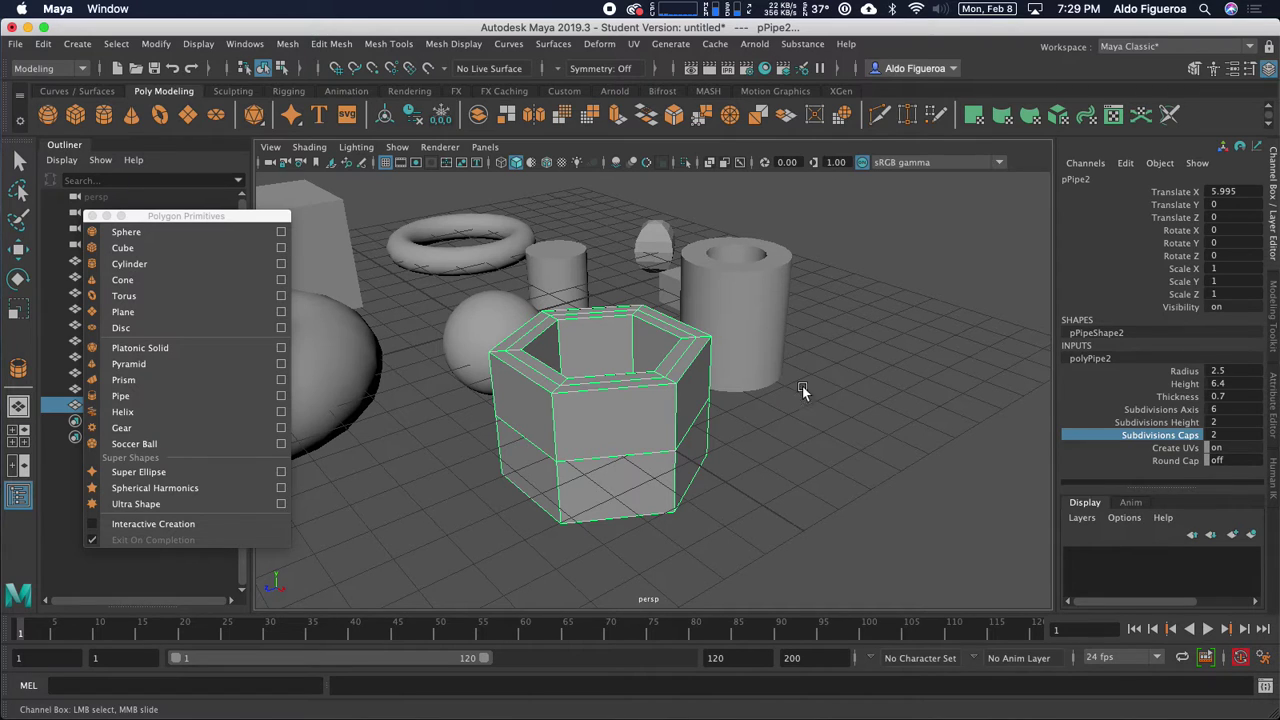
left_click_drag(802, 386, 840, 415, "alt")
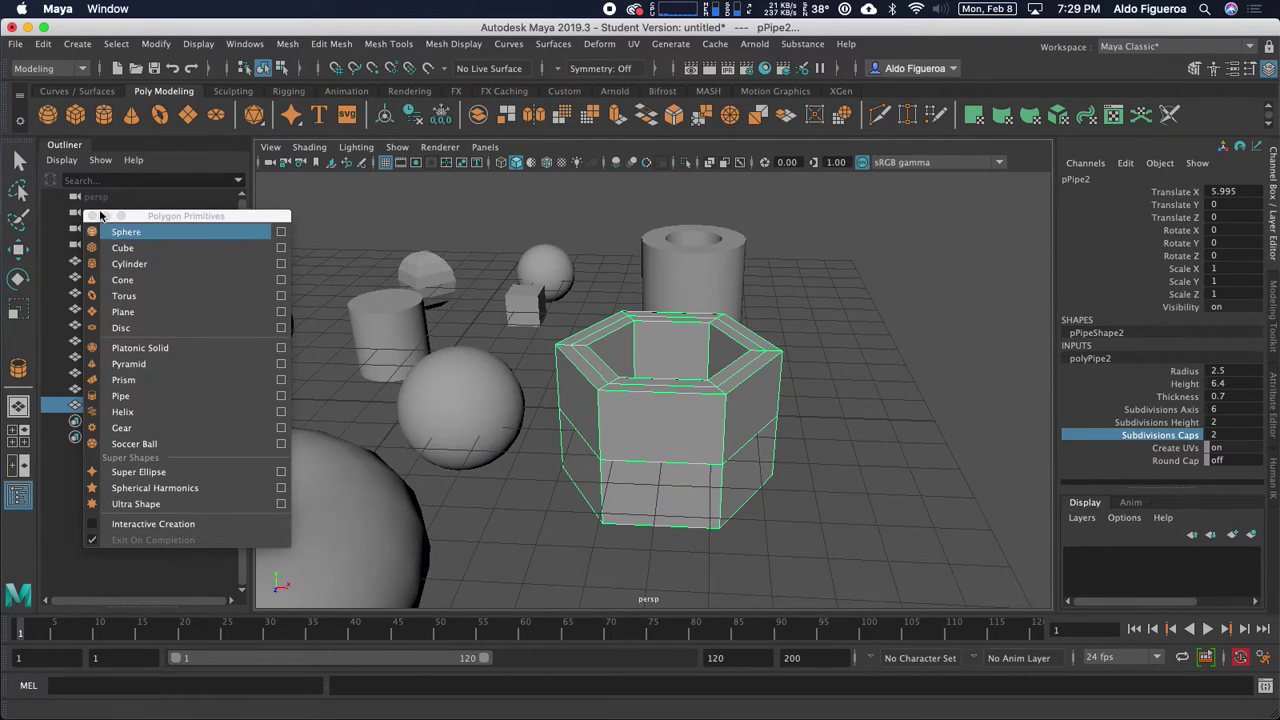
Create a default polygon gear and move it beside the pipes to about X 10.9, Z -3.67.
left_click(125, 432)
key("w")
left_click_drag(300, 480, 489, 603, "alt")
left_click_drag(505, 555, 690, 495)
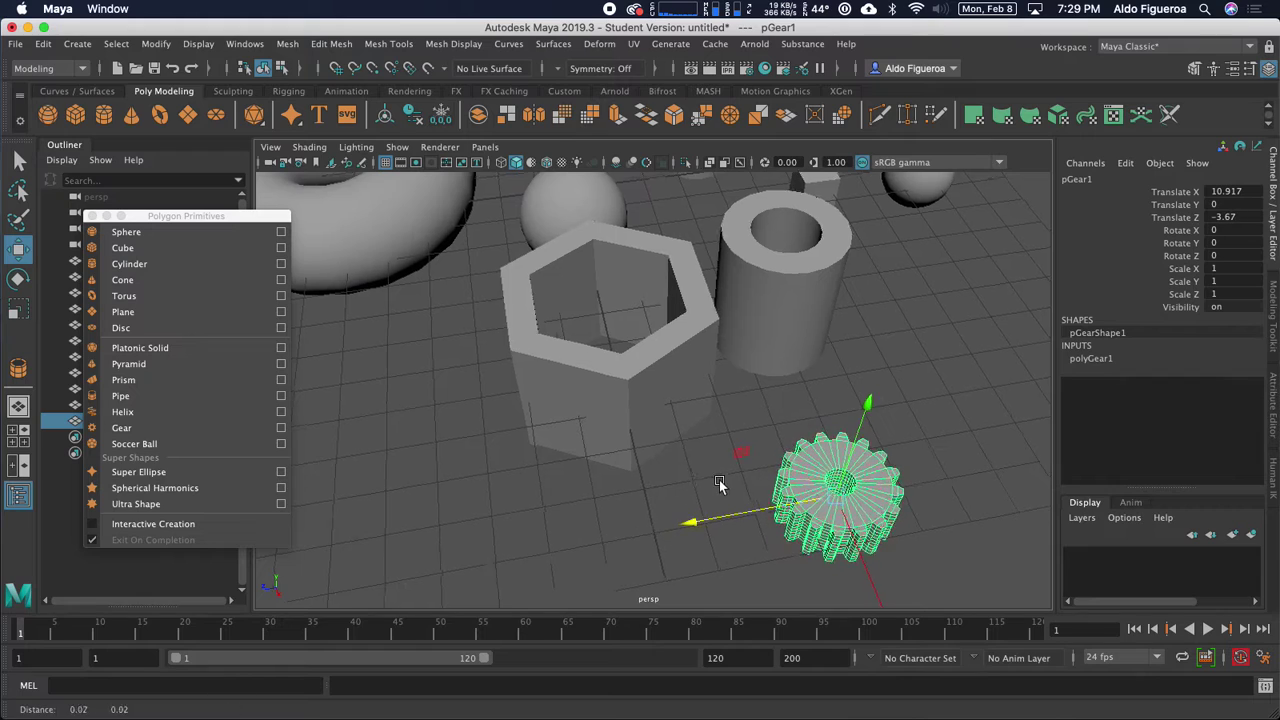
Open the gear's creation inputs and reduce its sides to 5.
middle_click_drag(760, 470, 618, 375, "alt")
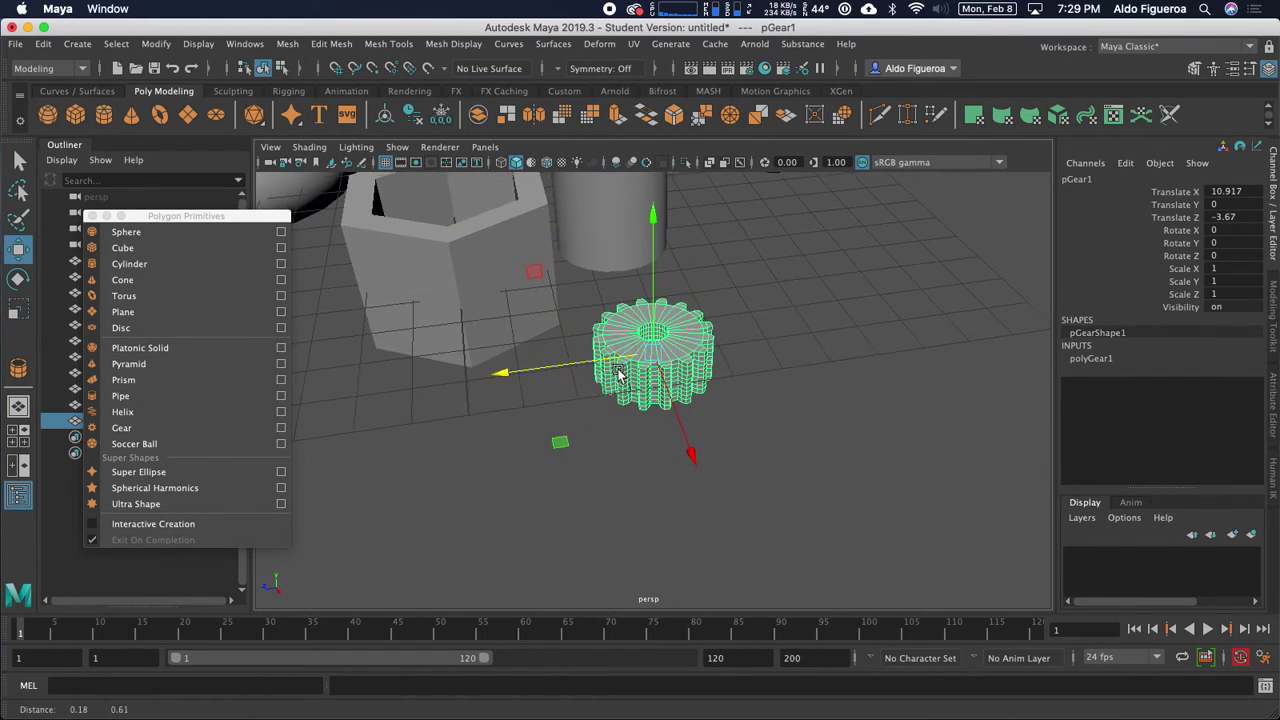
left_click(1106, 358)
left_click(1180, 371)
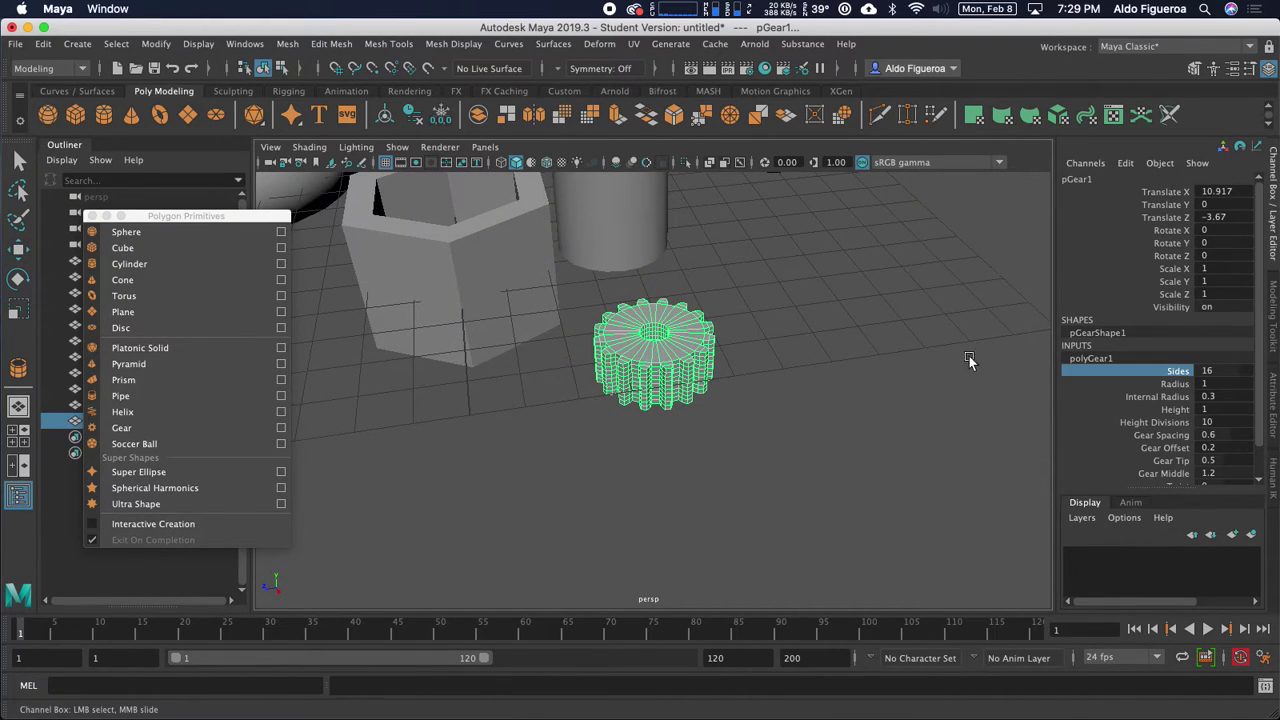
left_click_drag(969, 356, 858, 384, "alt")
middle_click_drag(858, 384, 774, 388)
Set the gear's radius to 2.4 and its internal radius to 1.6.
left_click(1175, 384)
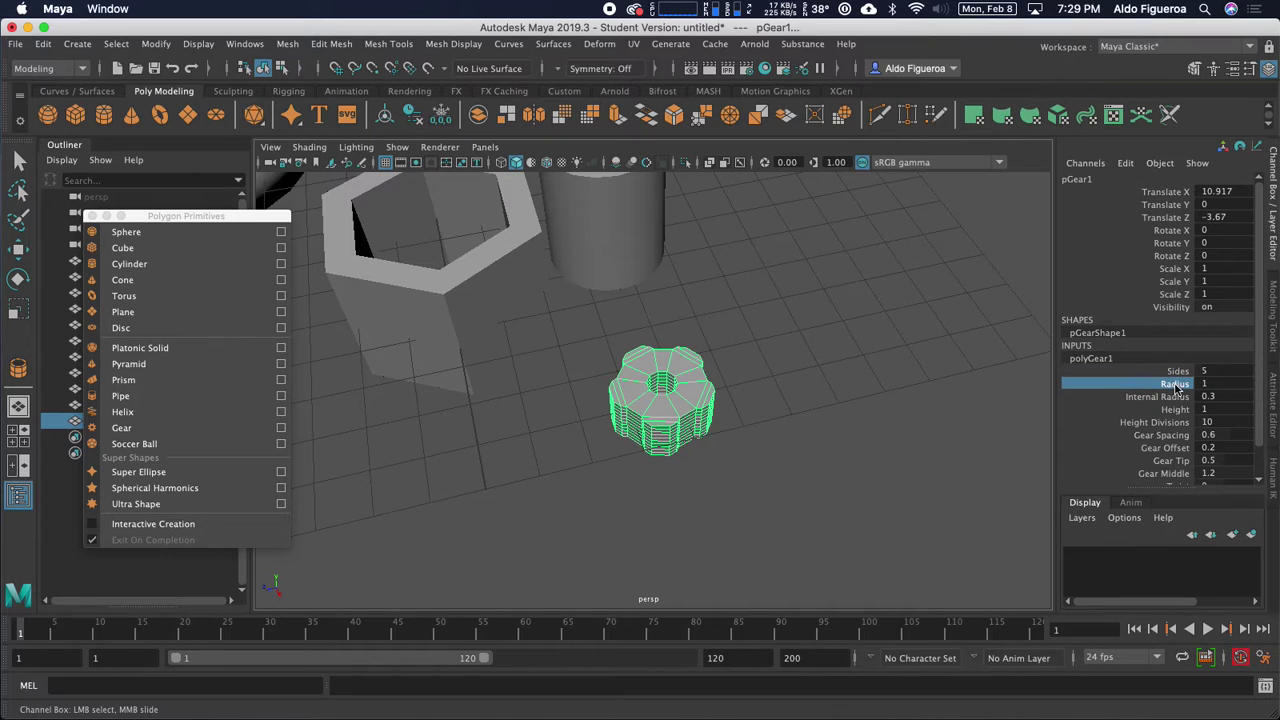
mouse_move(896, 383)
middle_mouse_down()
mouse_move(886, 380)
mouse_move(905, 381)
middle_mouse_up()
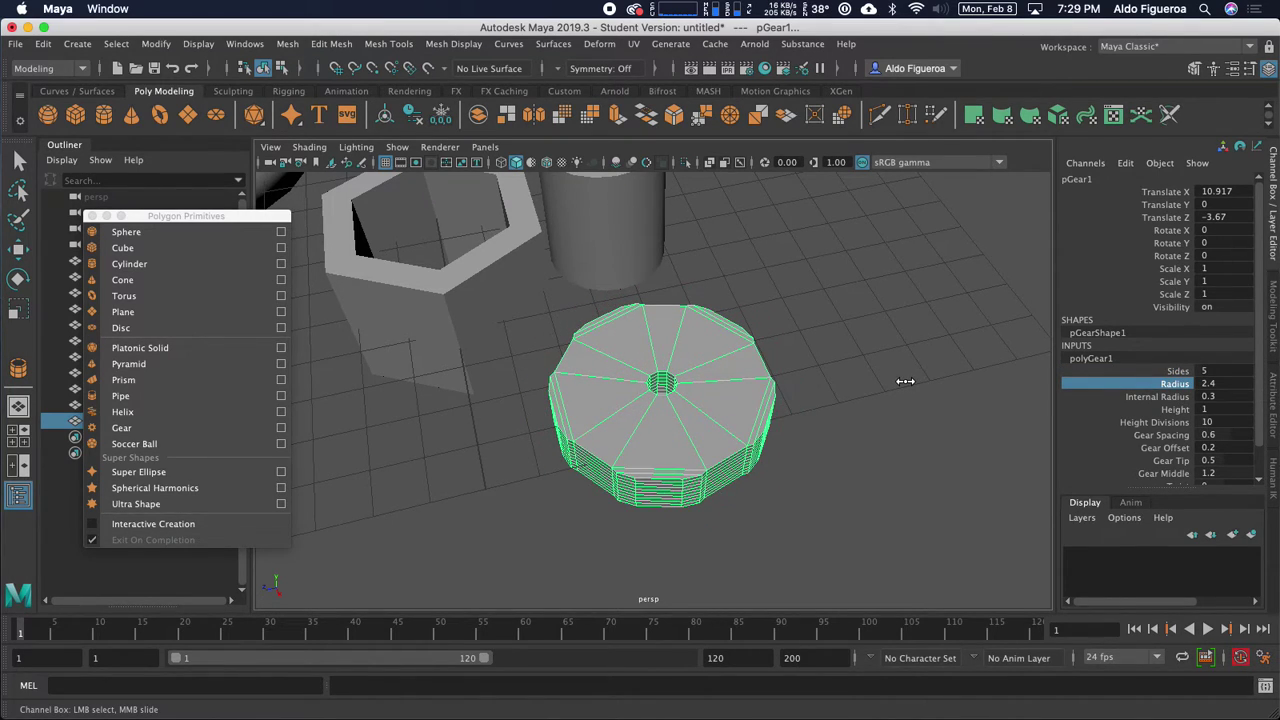
left_click(1168, 397)
mouse_move(992, 395)
middle_mouse_down()
mouse_move(966, 394)
mouse_move(997, 394)
middle_mouse_up()
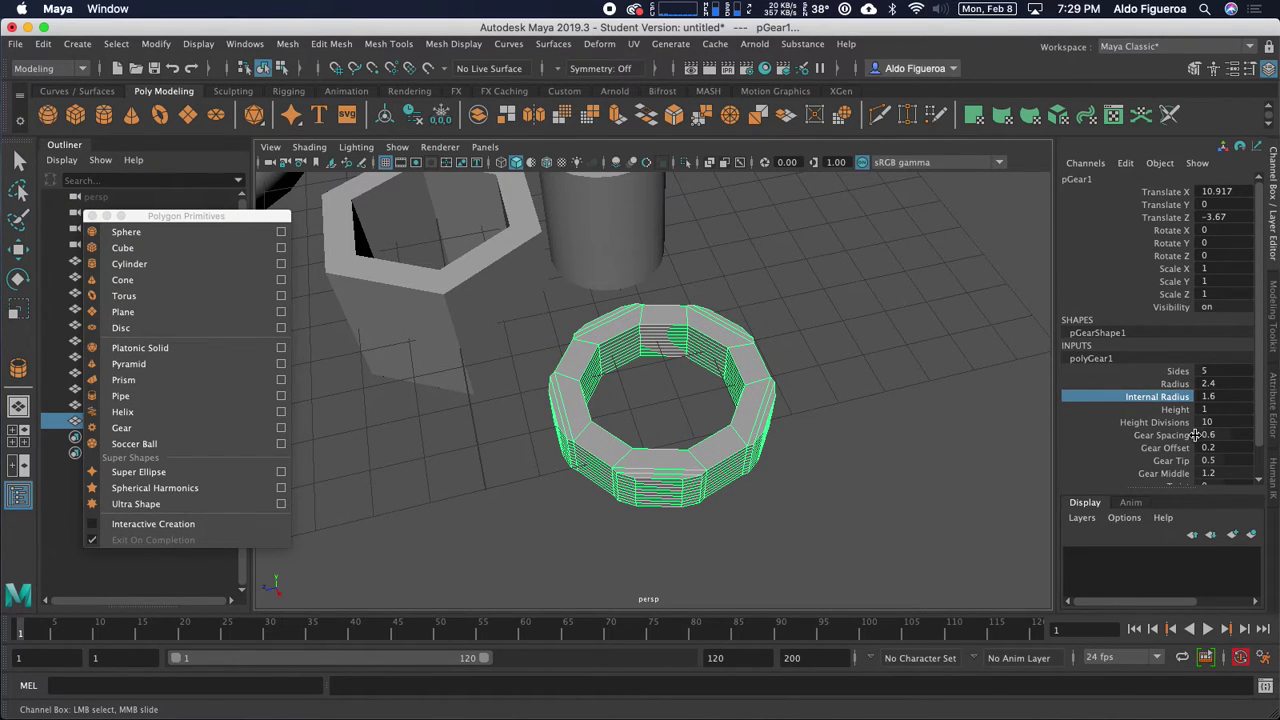
Set the gear's height to 2.2 and its height divisions to 3.
left_click(1175, 409)
left_click_drag(1019, 452, 880, 370, "alt")
mouse_move(880, 370)
middle_mouse_down()
mouse_move(871, 364)
mouse_move(878, 372)
middle_mouse_up()
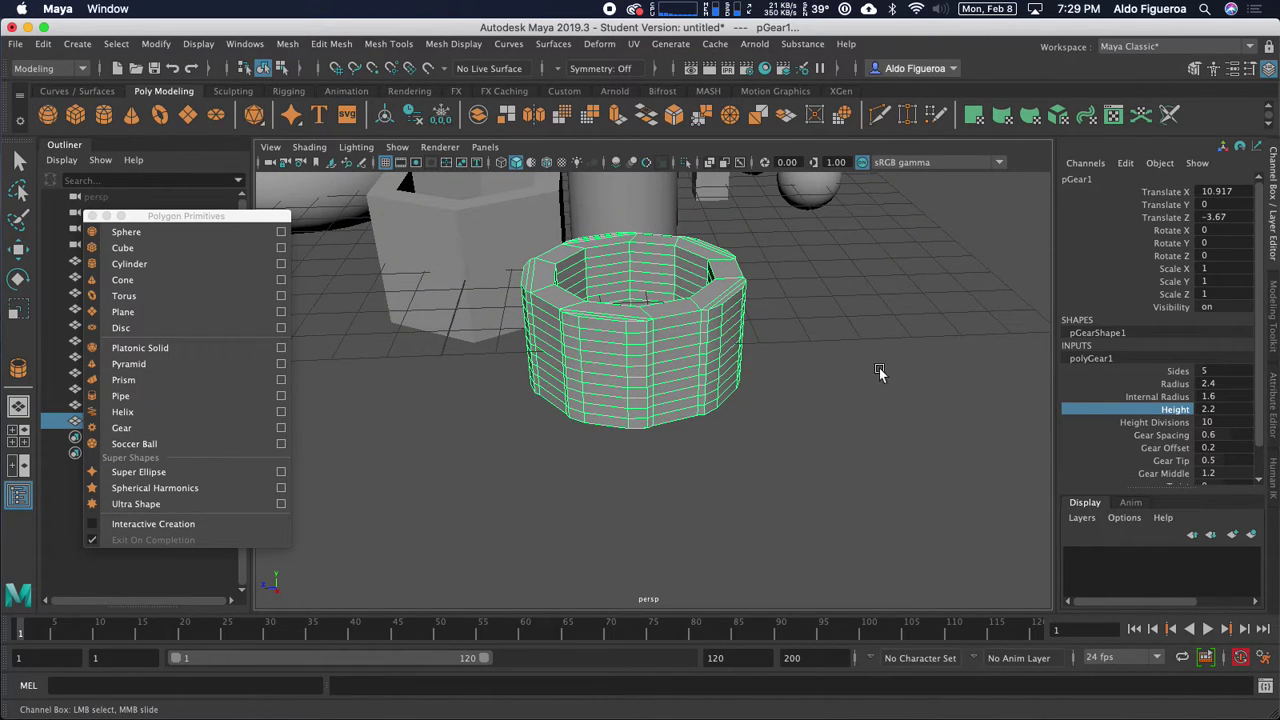
left_click(1160, 423)
mouse_move(981, 399)
middle_mouse_down()
mouse_move(897, 394)
mouse_move(996, 395)
middle_mouse_up()
Lengthen the gear's teeth with a gear offset of 3.9 and narrow their ends with a gear tip of 0.3.
left_click(1160, 435)
left_click(1163, 448)
left_click_drag(862, 436, 946, 455, "alt")
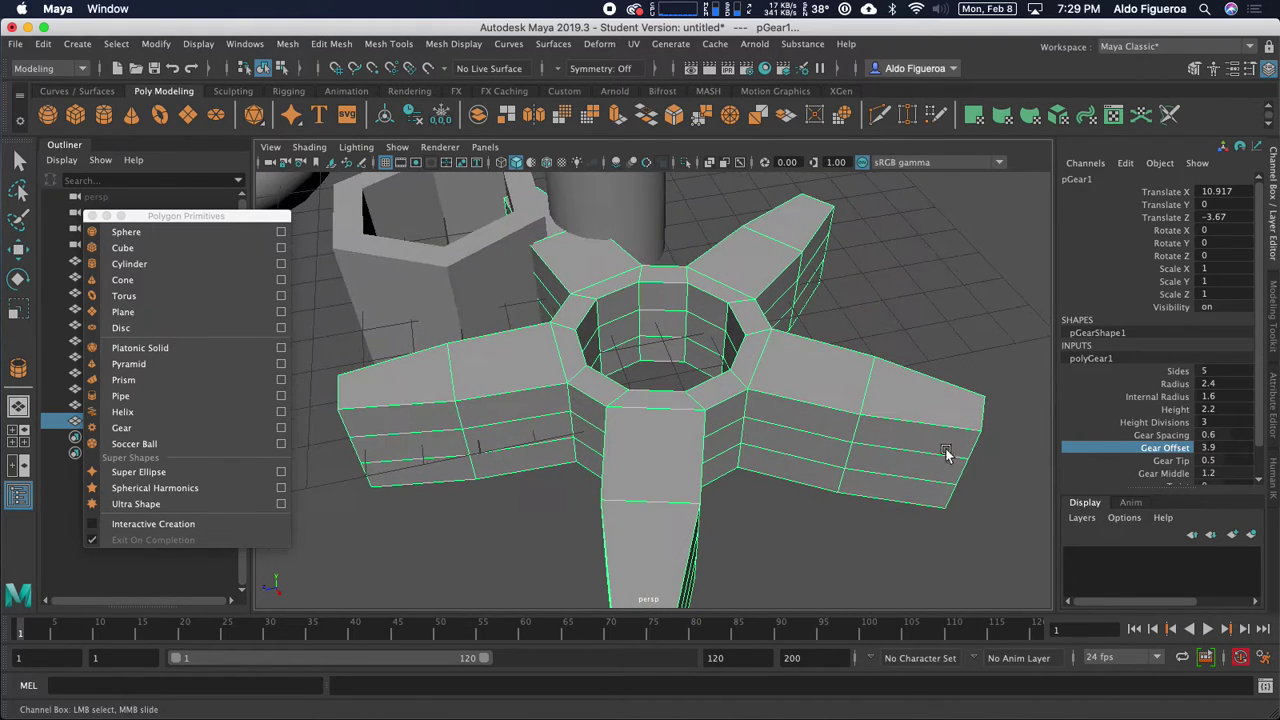
left_click(1165, 460)
middle_click_drag(1000, 340, 840, 345)
left_click_drag(840, 345, 758, 362, "alt")
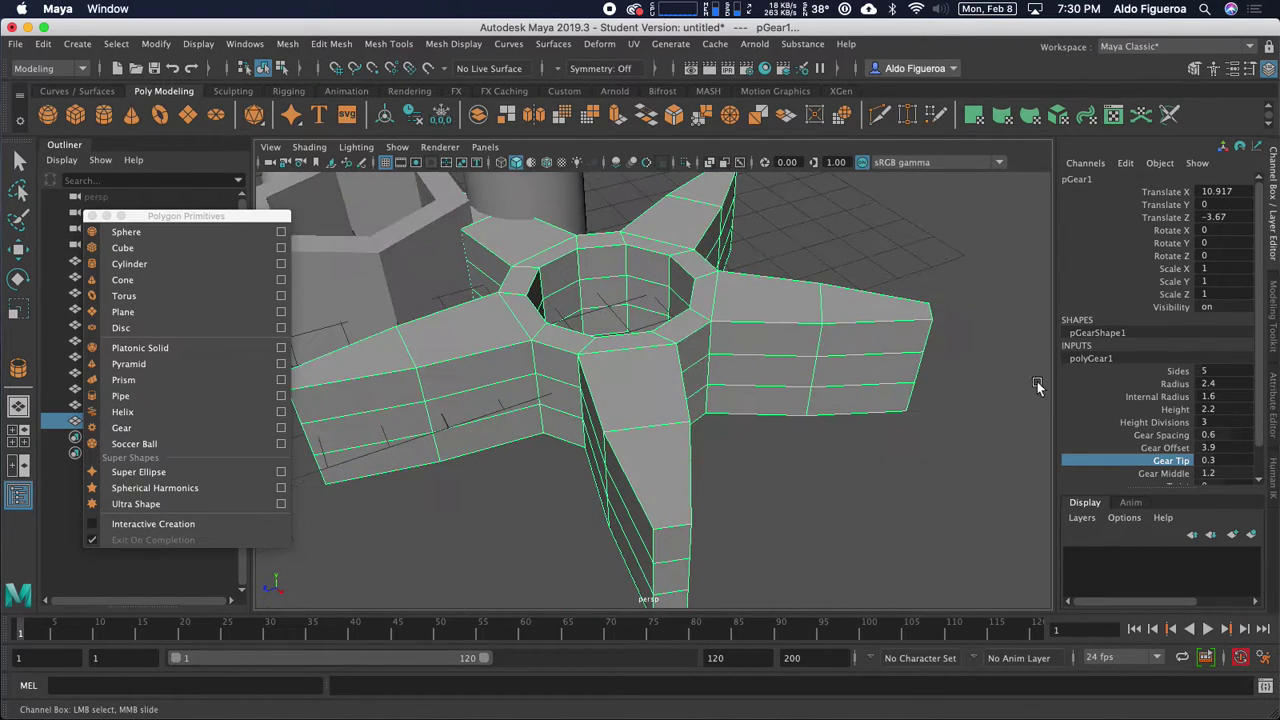
Try a smaller Gear Middle value on the gear and reset it to 1.2.
scroll(1178, 452, "down", 2)
left_click(1180, 441)
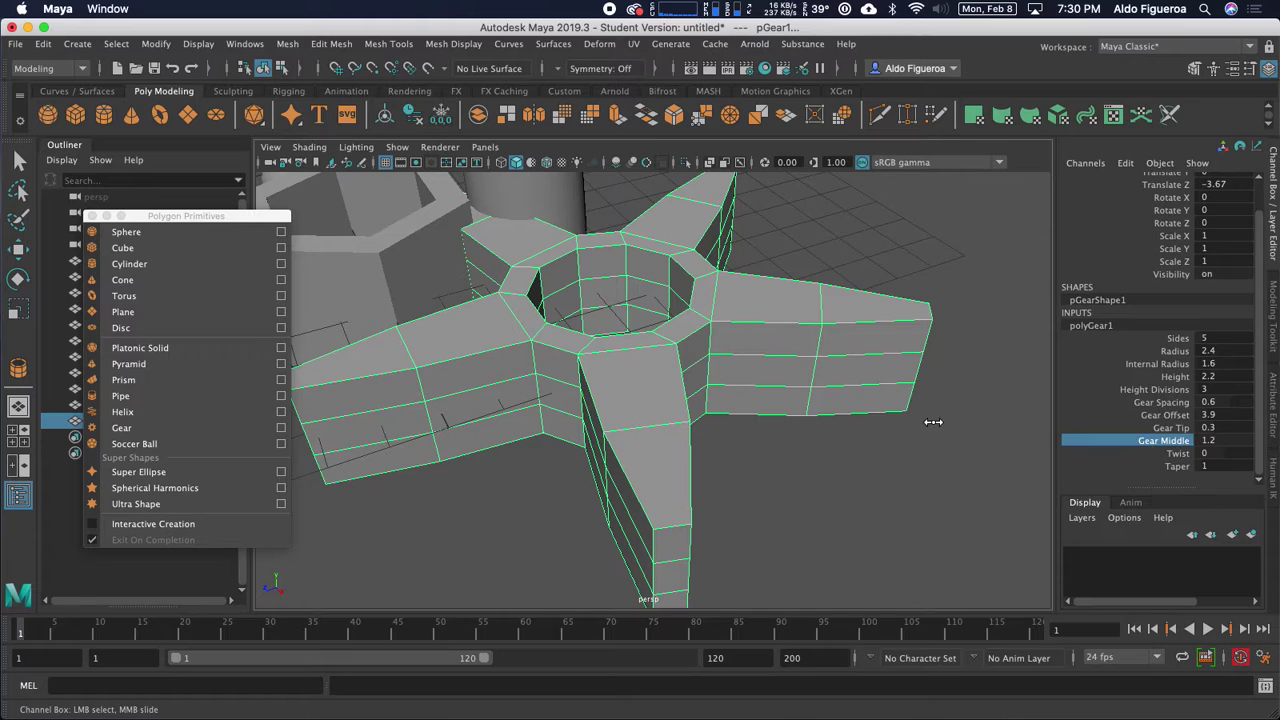
middle_click_drag(932, 421, 974, 423)
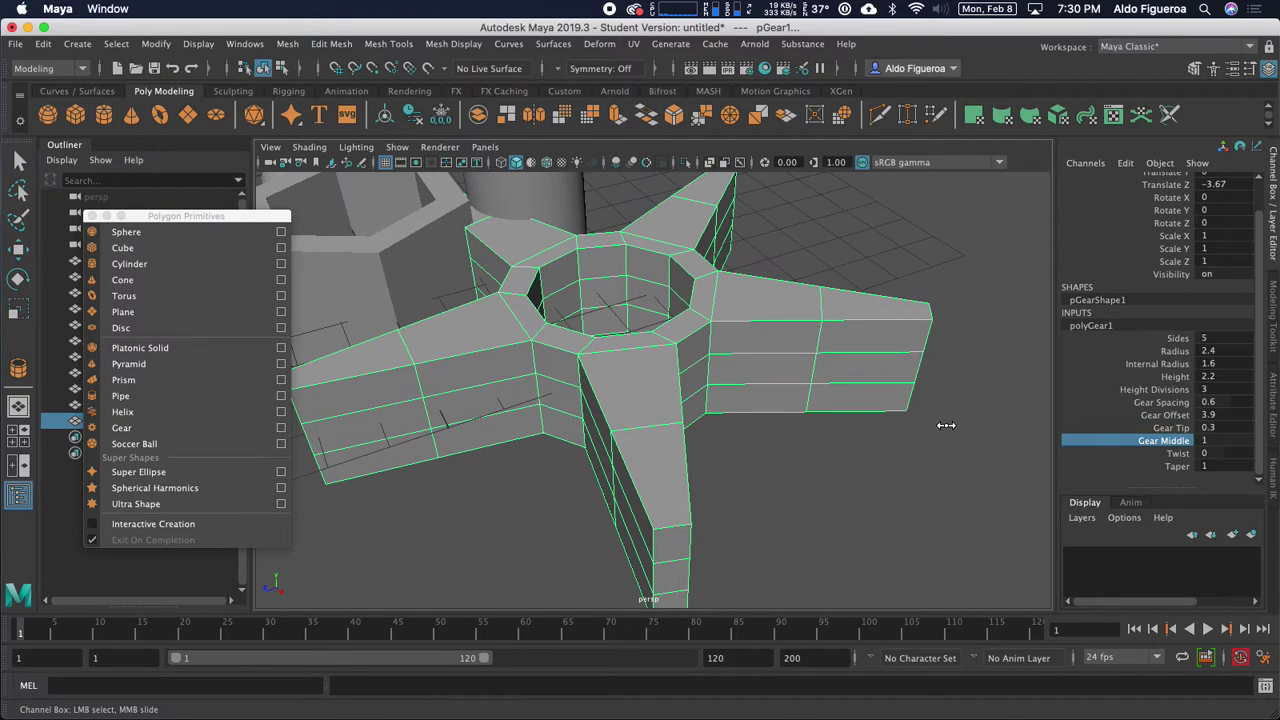
left_click_drag(934, 413, 900, 438, "alt")
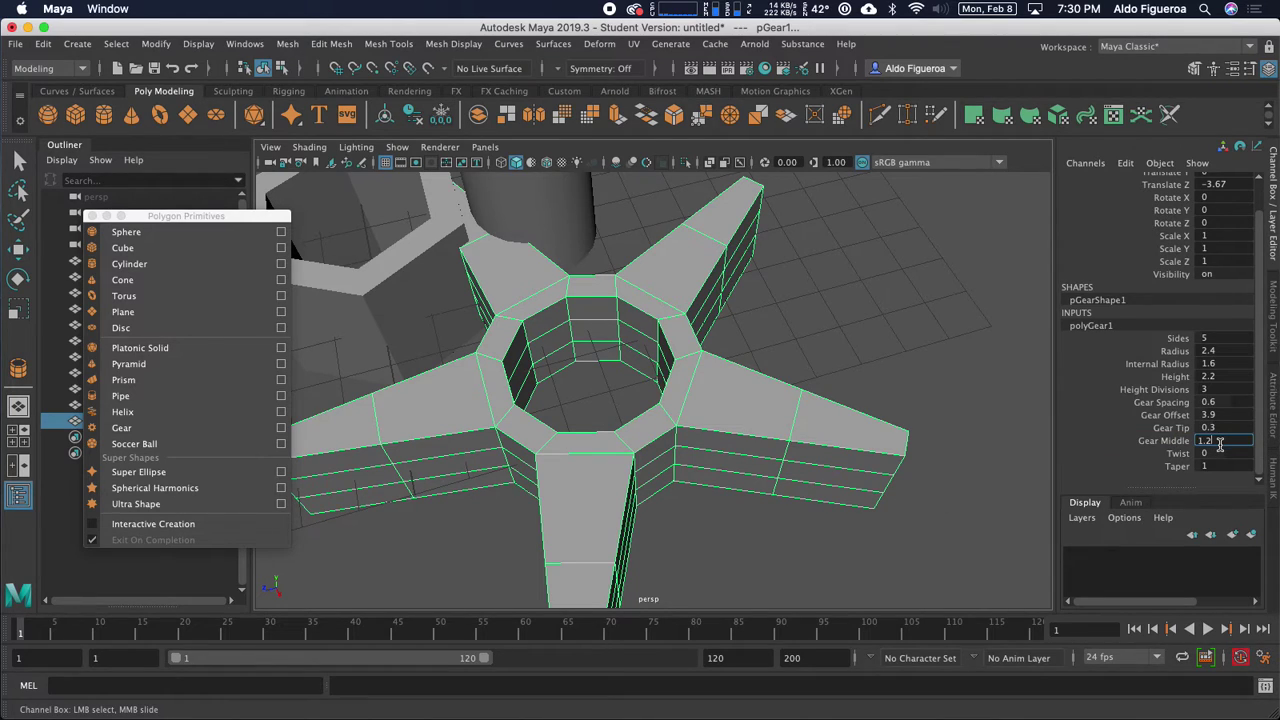
key("Return")
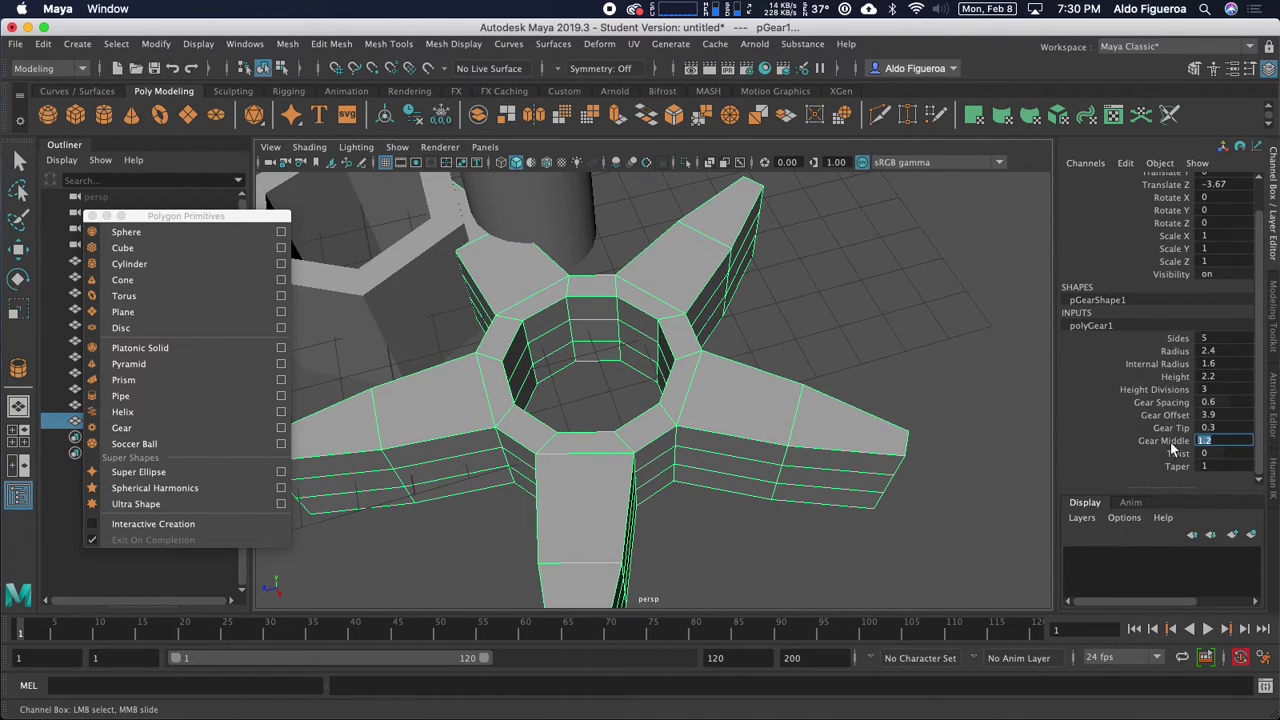
Set the gear's twist to about 45.84 and experiment with its taper.
middle_click_drag(868, 356, 889, 334)
mouse_move(889, 334)
left_mouse_down("alt")
mouse_move(894, 369)
mouse_move(806, 297)
mouse_move(760, 291)
mouse_move(849, 314)
mouse_move(895, 310)
left_mouse_up("alt")
left_click(1178, 467)
middle_click_drag(955, 312, 960, 307)
left_click_drag(960, 307, 760, 330, "alt")
mouse_move(866, 336)
middle_mouse_down()
mouse_move(852, 336)
mouse_move(866, 336)
middle_mouse_up()
left_click_drag(890, 403, 845, 340, "alt")
Set the twisted gear's height to 1.3 and its taper to 0.9.
left_click(1180, 378)
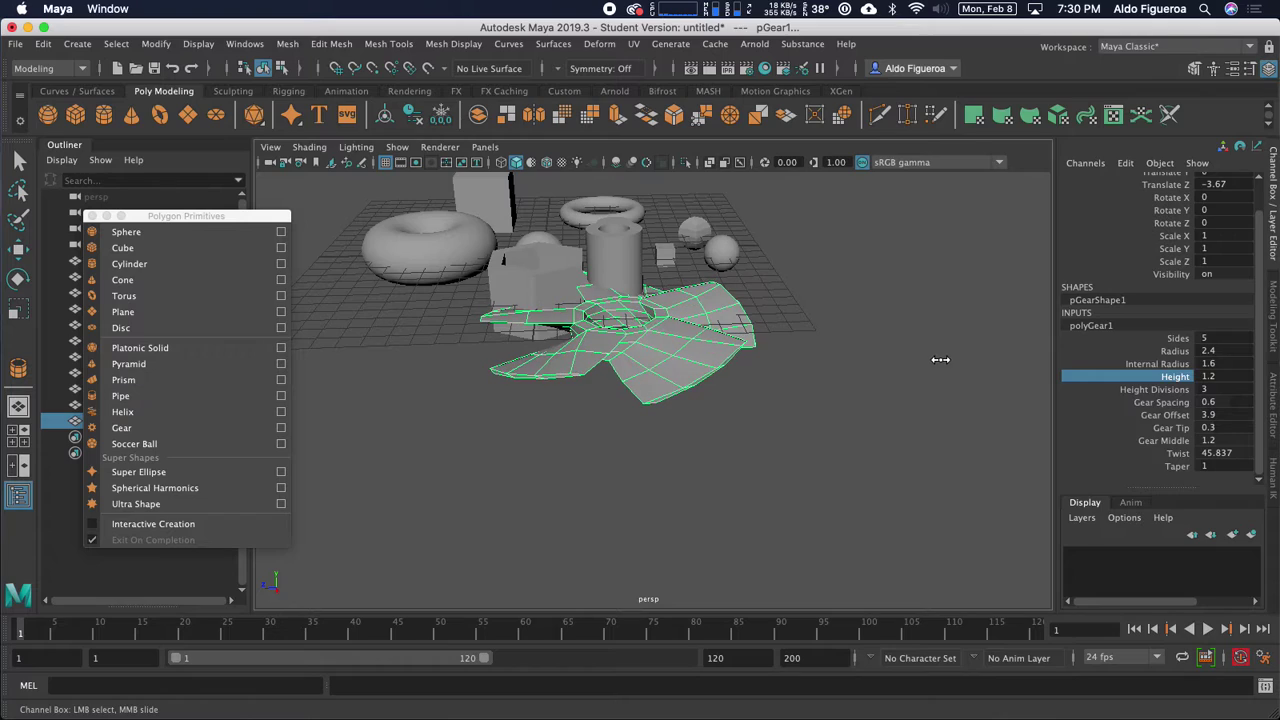
left_click_drag(940, 359, 832, 320, "alt")
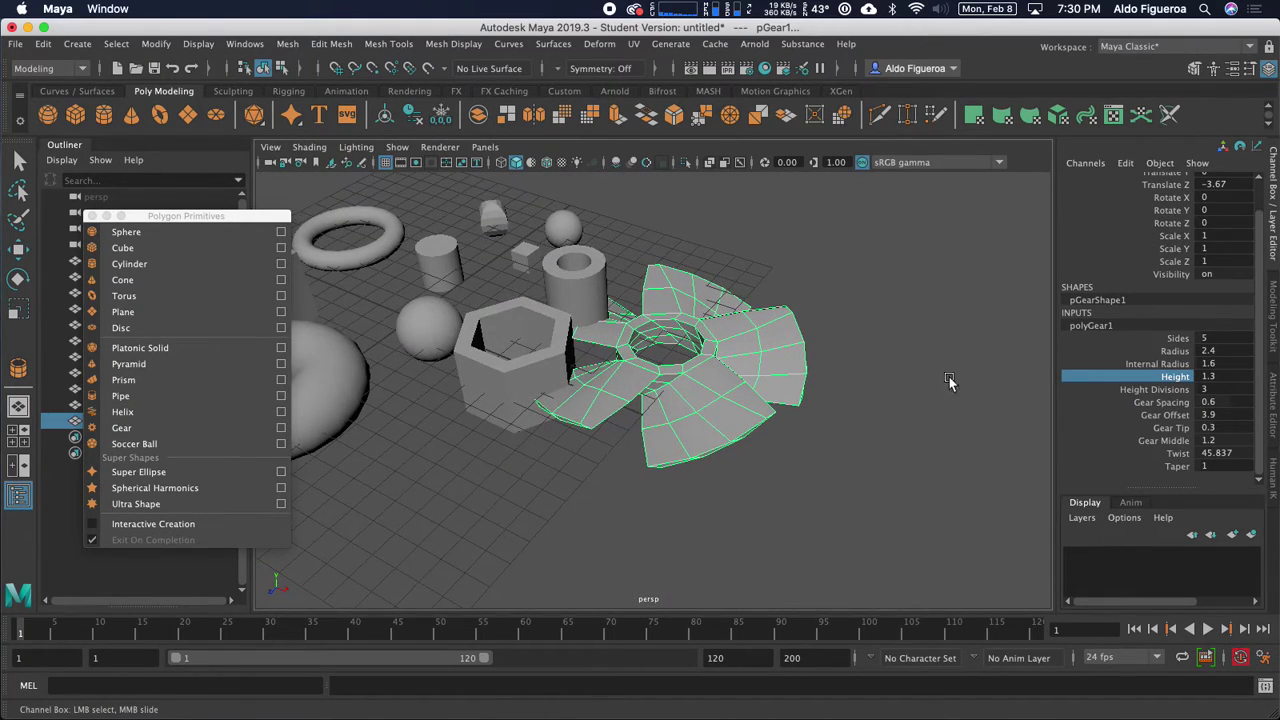
left_click(1189, 467)
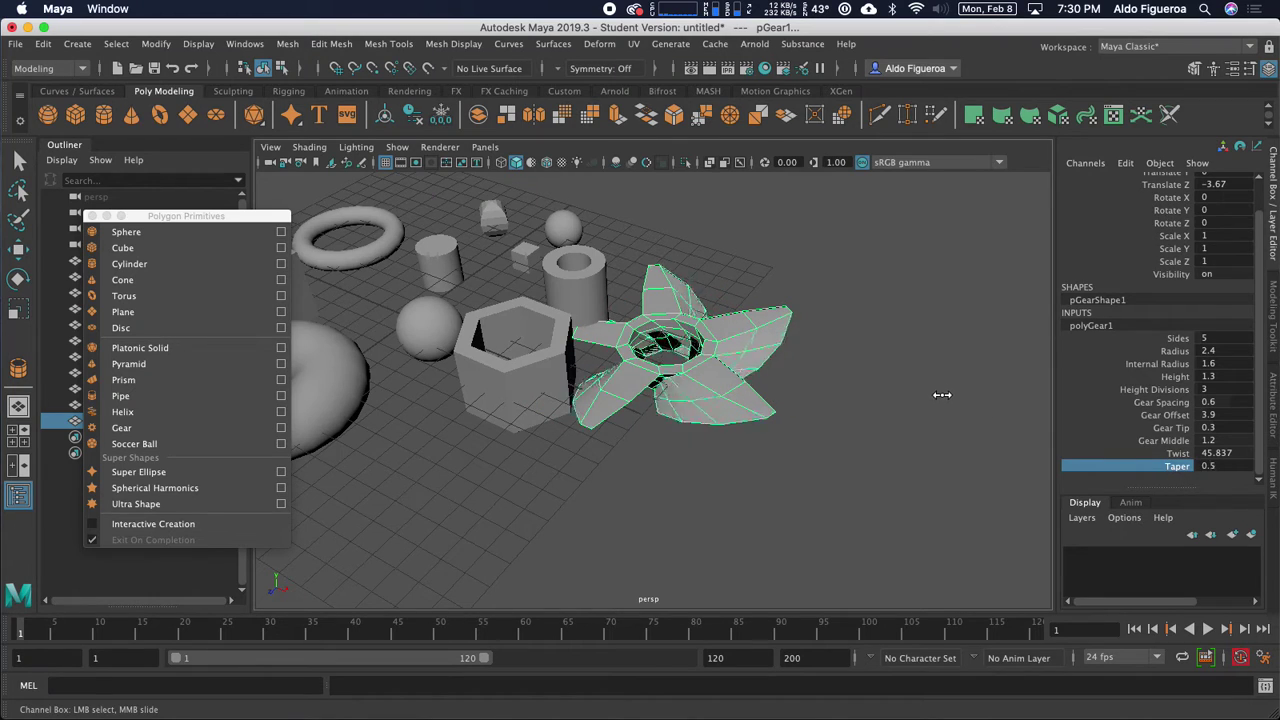
left_click_drag(810, 350, 703, 357, "alt")
middle_click_drag(703, 357, 679, 320, "alt")
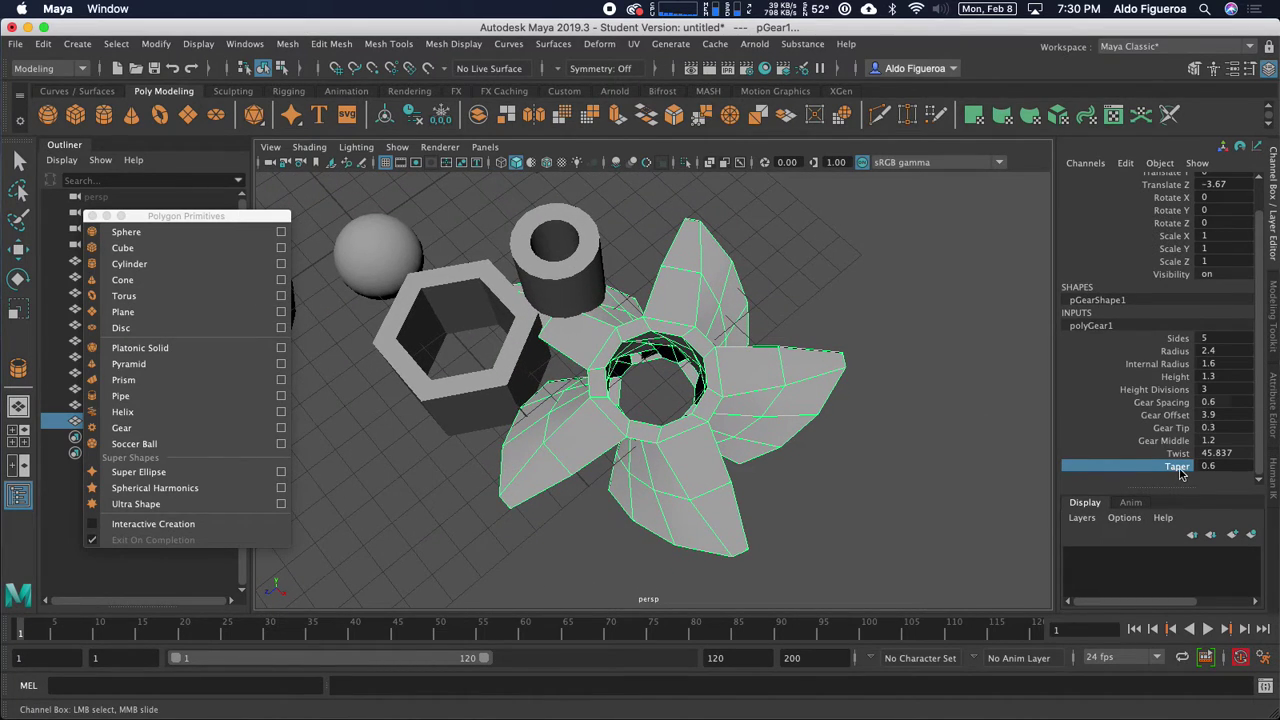
mouse_move(950, 428)
middle_mouse_down()
mouse_move(929, 423)
mouse_move(942, 421)
middle_mouse_up()
left_click_drag(942, 425, 960, 405, "alt")
right_click_drag(960, 405, 715, 452, "alt")
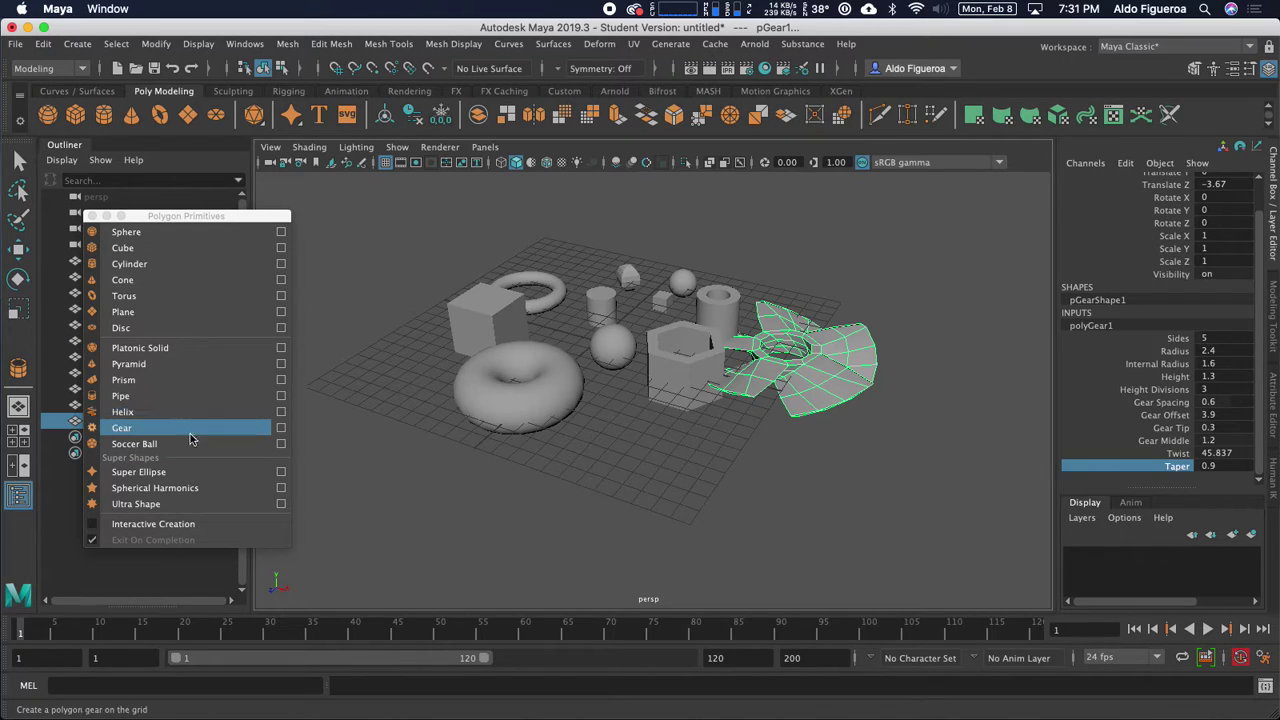
Create a super ellipse, move it to about X 8.44, Z 8.14, and open its creation inputs.
left_click(155, 474)
left_click_drag(641, 424, 713, 561)
left_click(1124, 358)
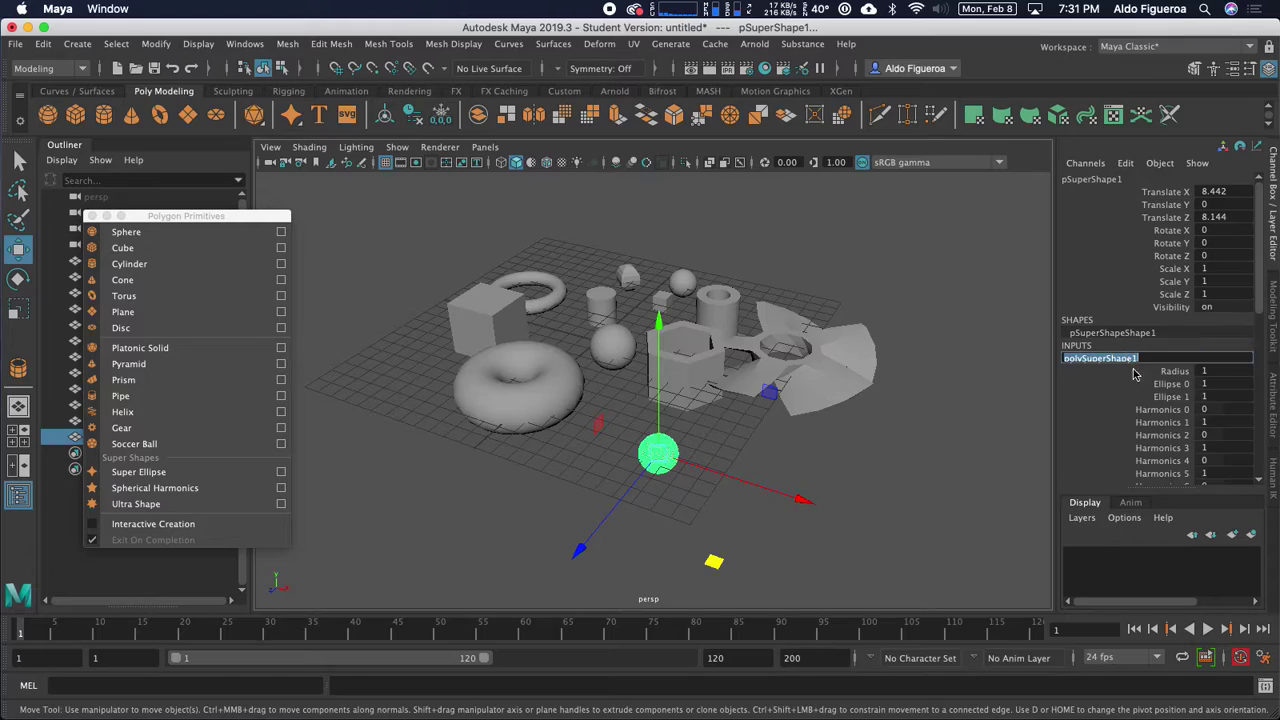
Frame the super ellipse in the view and set its Ellipse 0 value to 2.
scroll(1140, 390, "down", 3)
scroll(760, 474, "up", 10)
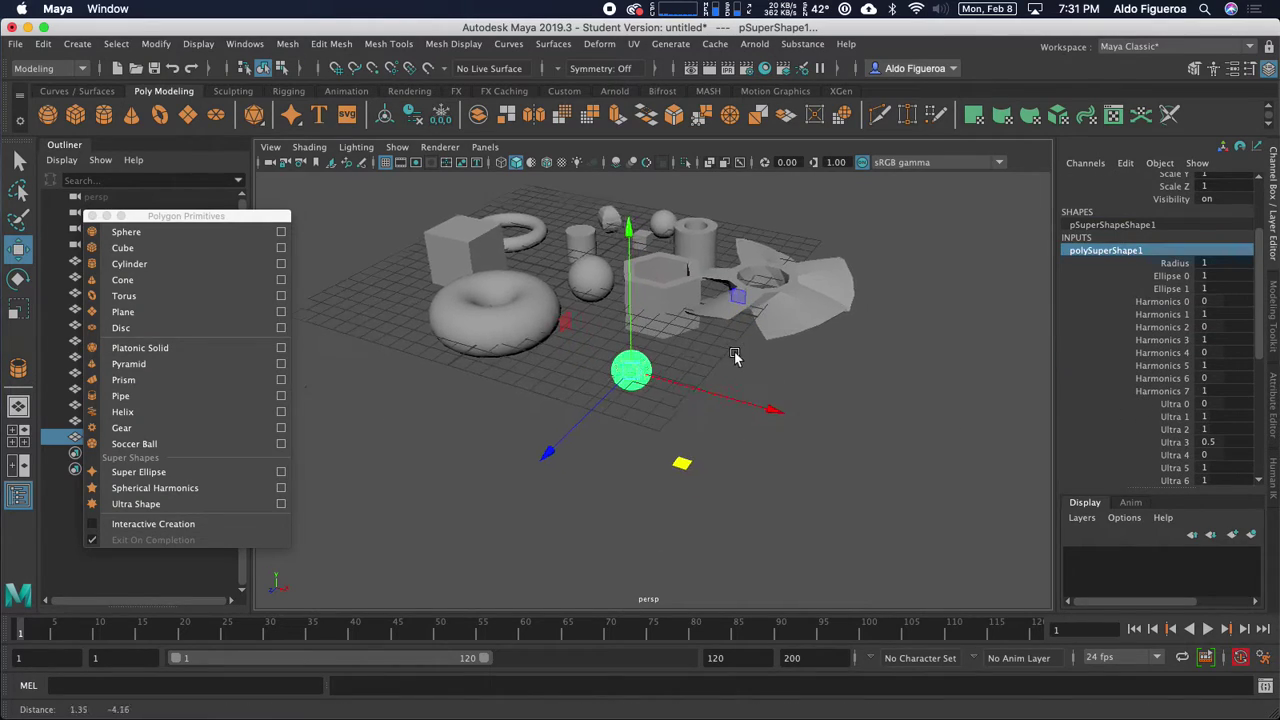
key("f")
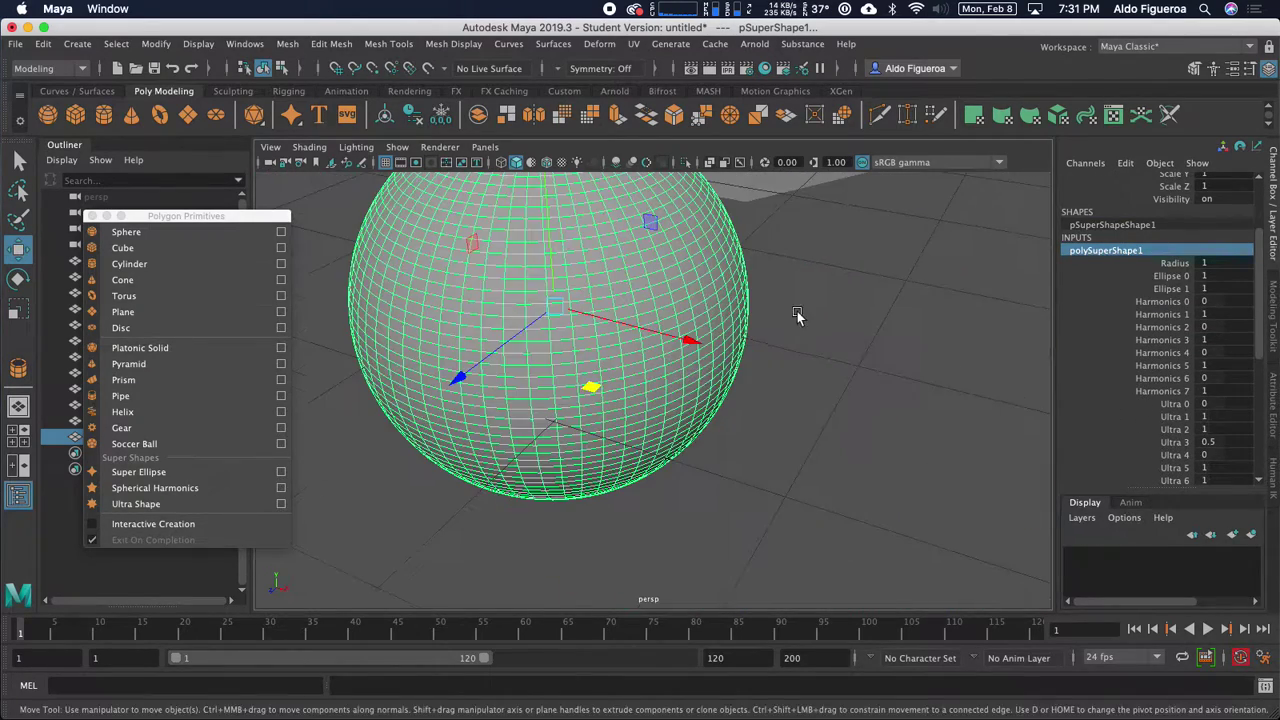
scroll(726, 309, "down", 5)
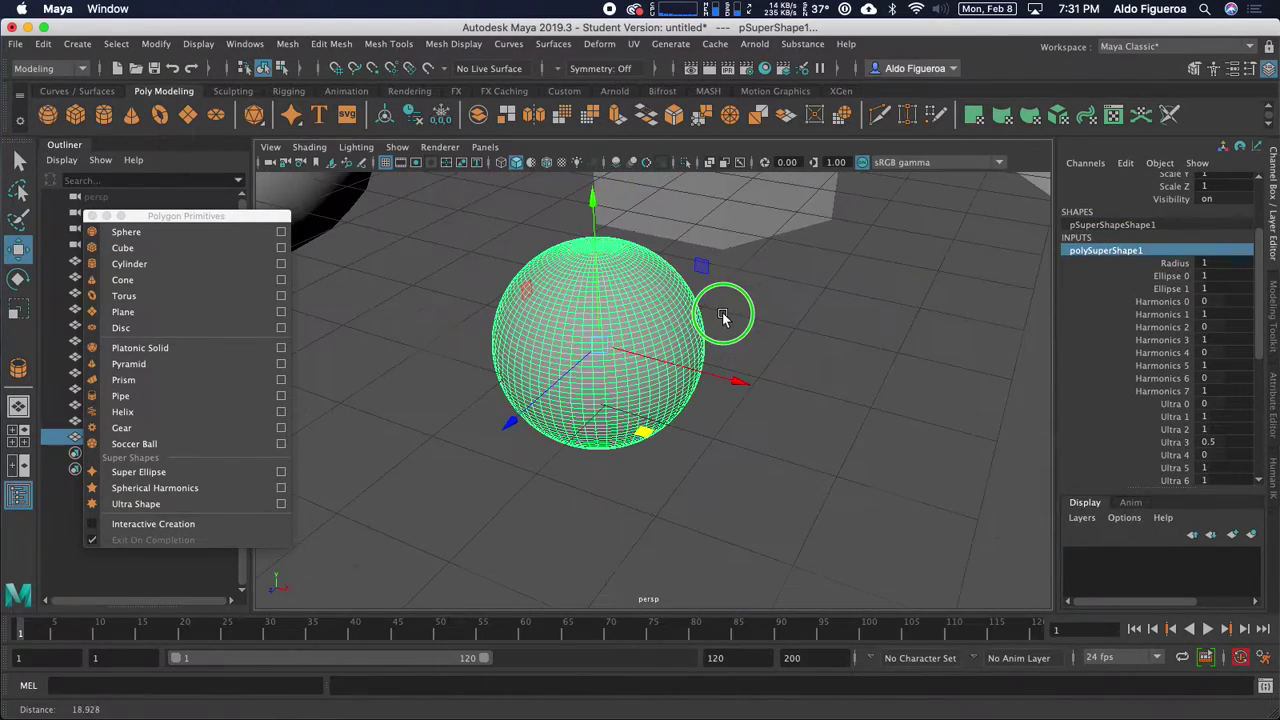
left_click(1172, 276)
middle_click_drag(1093, 320, 997, 325)
Deselect the super ellipse to inspect its shape, and reselect it with its creation inputs open.
left_click_drag(911, 389, 834, 368, "alt")
left_click(834, 368)
mouse_move(591, 370)
left_mouse_down("alt")
mouse_move(607, 329)
mouse_move(1043, 357)
left_mouse_up("alt")
left_click(607, 329)
key("w")
left_click(1083, 358)
Set the super ellipse's Ellipse 1 to 1.3, Harmonics 0 to 3.7 and Harmonics 1 to 2.
left_click_drag(900, 400, 1120, 408, "alt")
left_click(1165, 397)
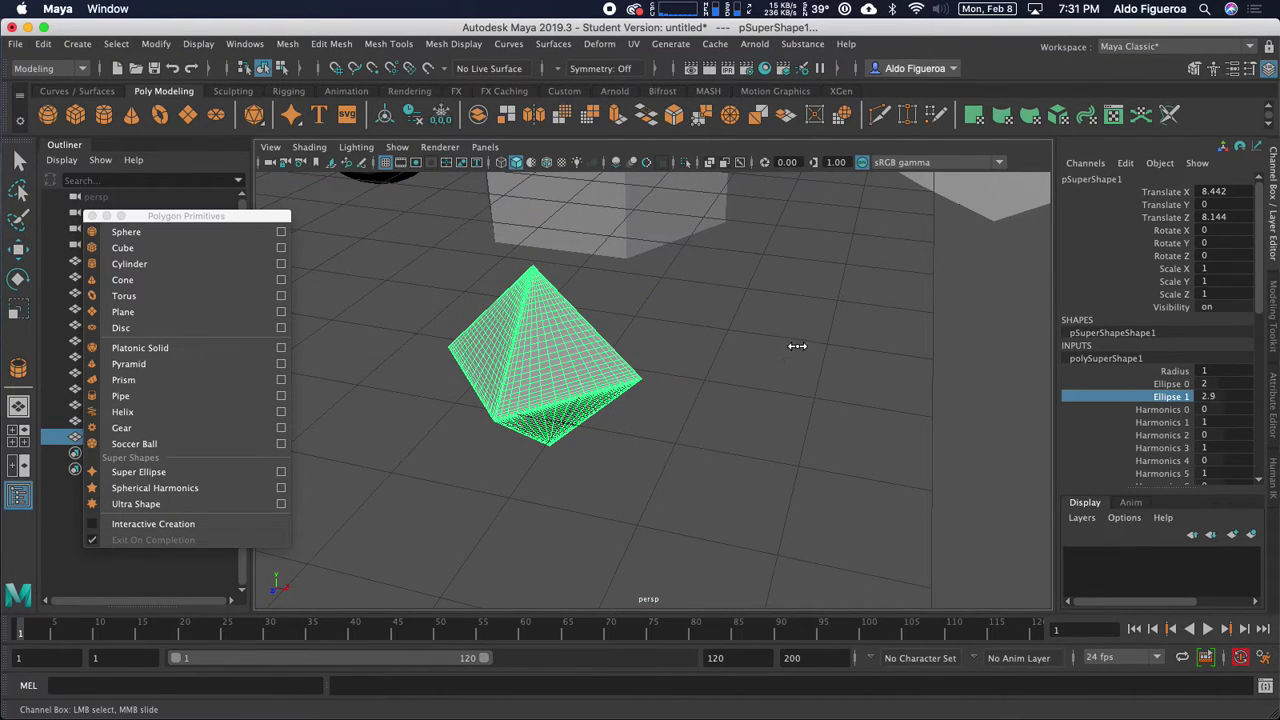
left_click(1152, 412)
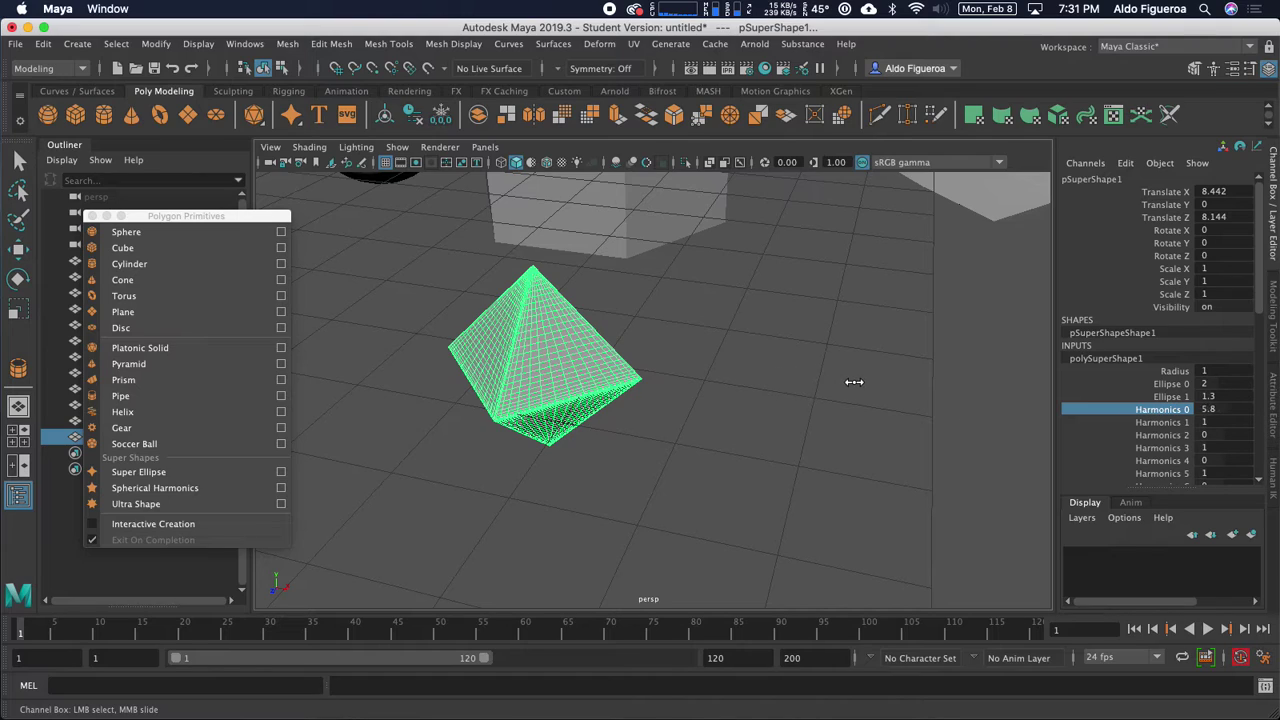
left_click(1162, 422)
middle_click_drag(905, 378, 881, 355)
Set the super ellipse's Ellipse 0 to 0.4, Harmonics 0 to 6 and Harmonics 1 to 4.2.
left_click(1175, 384)
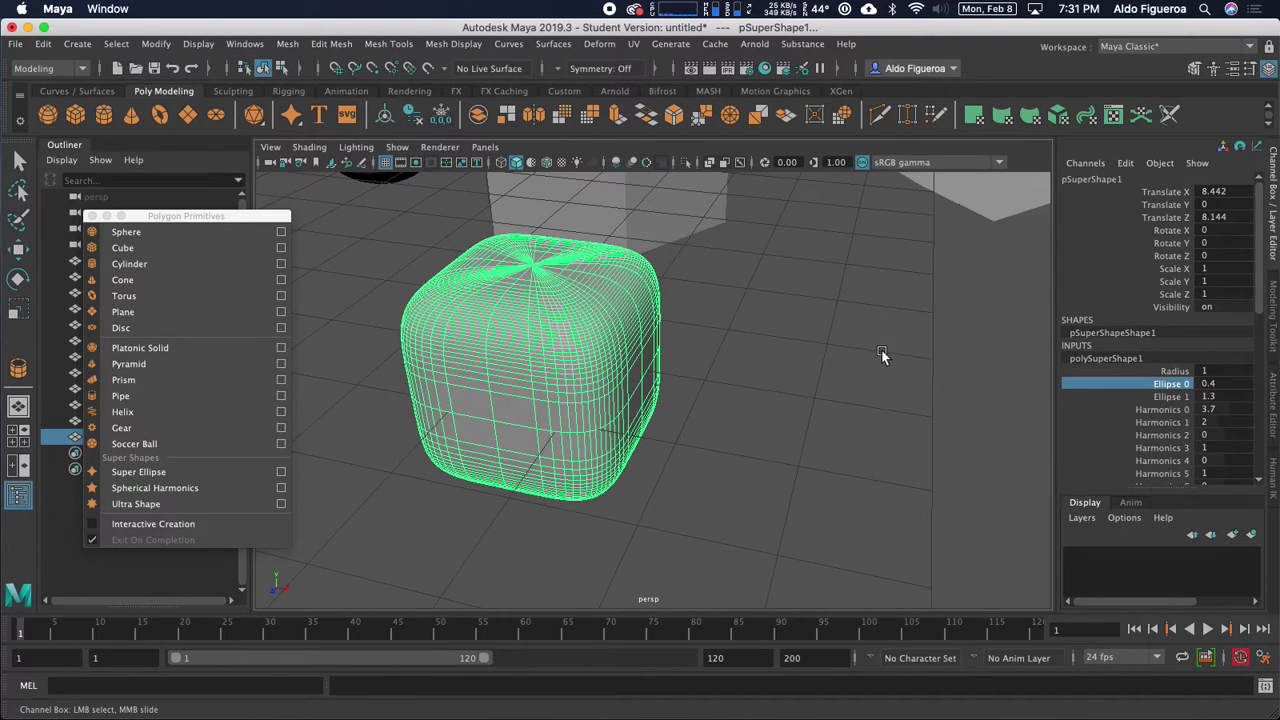
left_click(1163, 410)
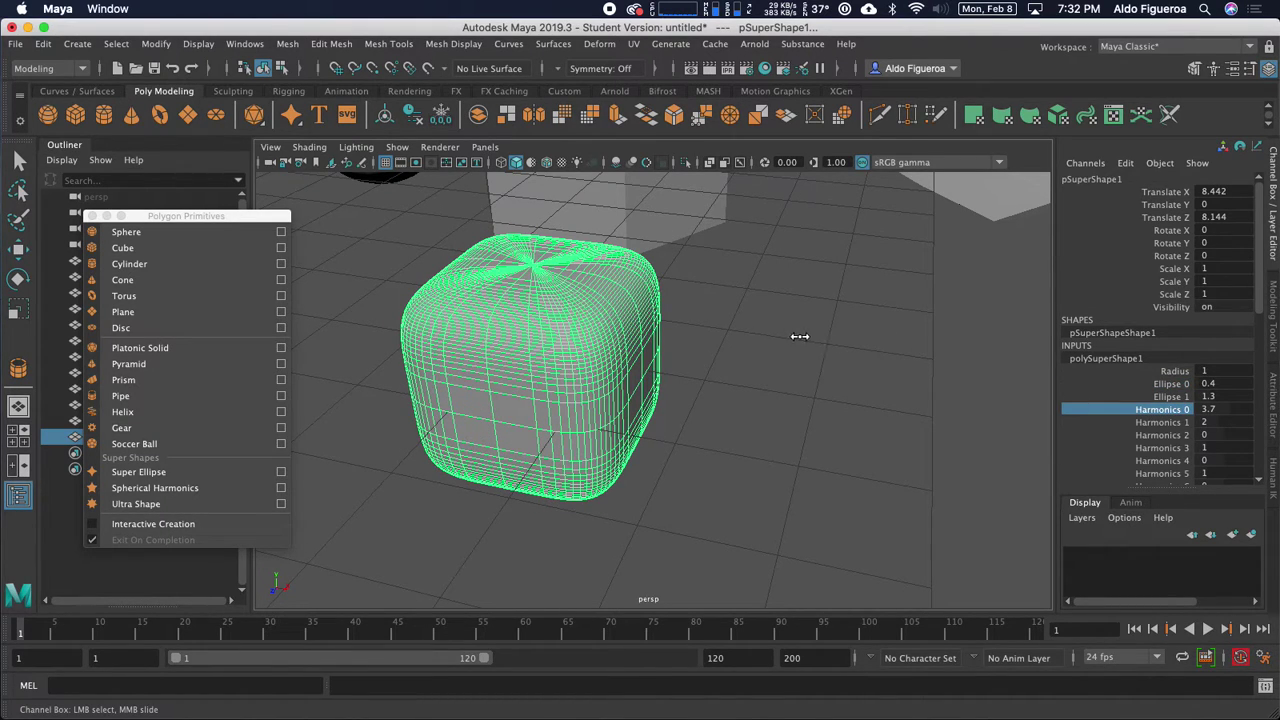
left_click(1185, 448)
left_click(1160, 422)
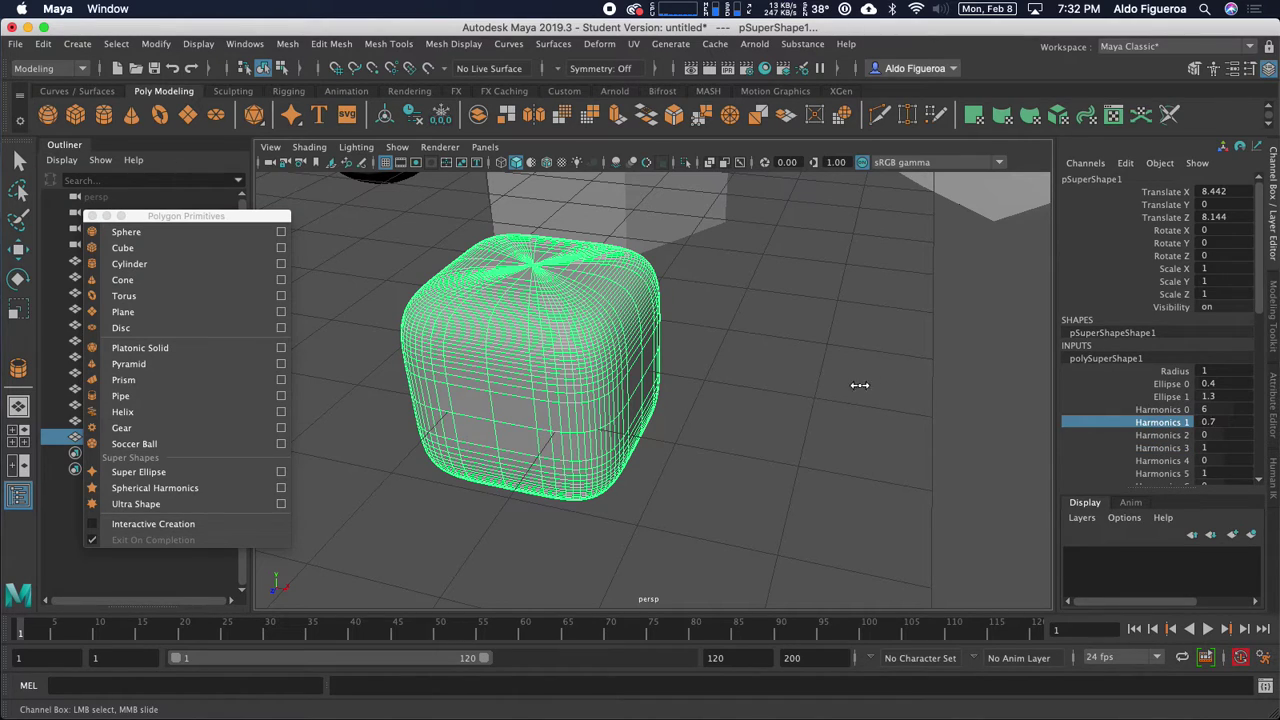
Set the super ellipse's Ultra 0 to 10.5 and Ultra 1 to 0.
scroll(1185, 448, "down", 2)
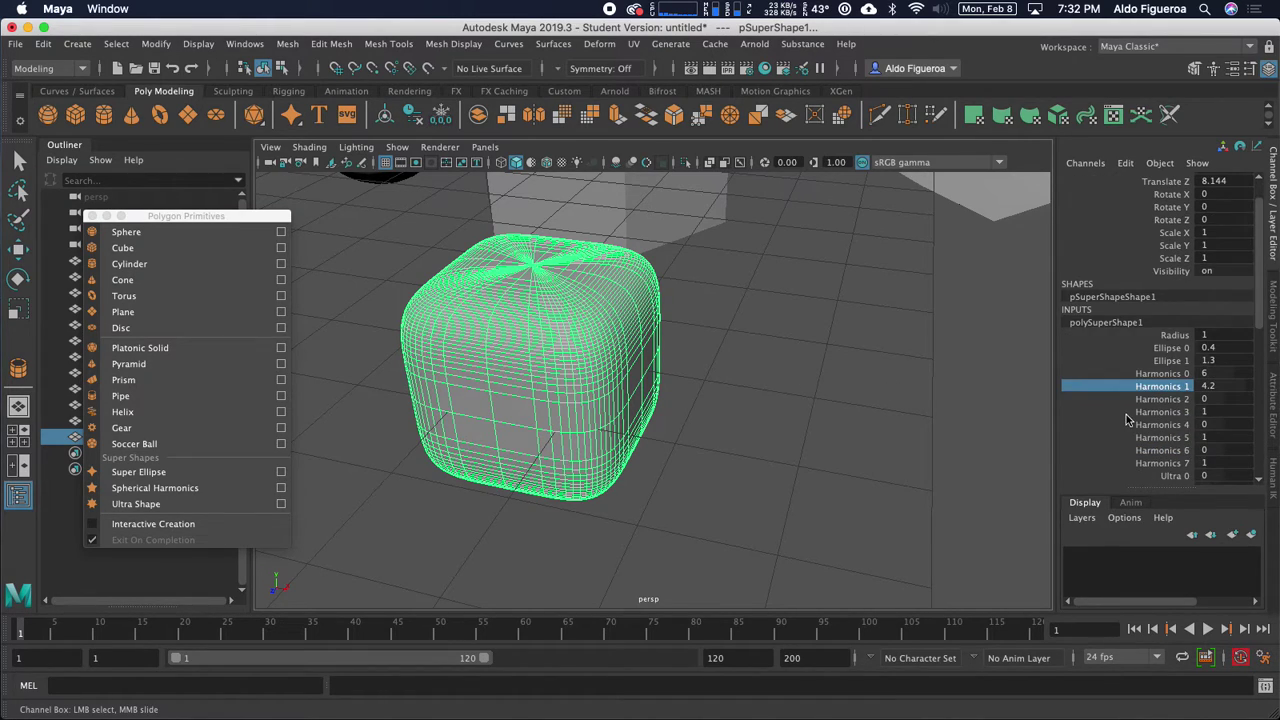
scroll(1127, 420, "down", 3)
left_click(1176, 371)
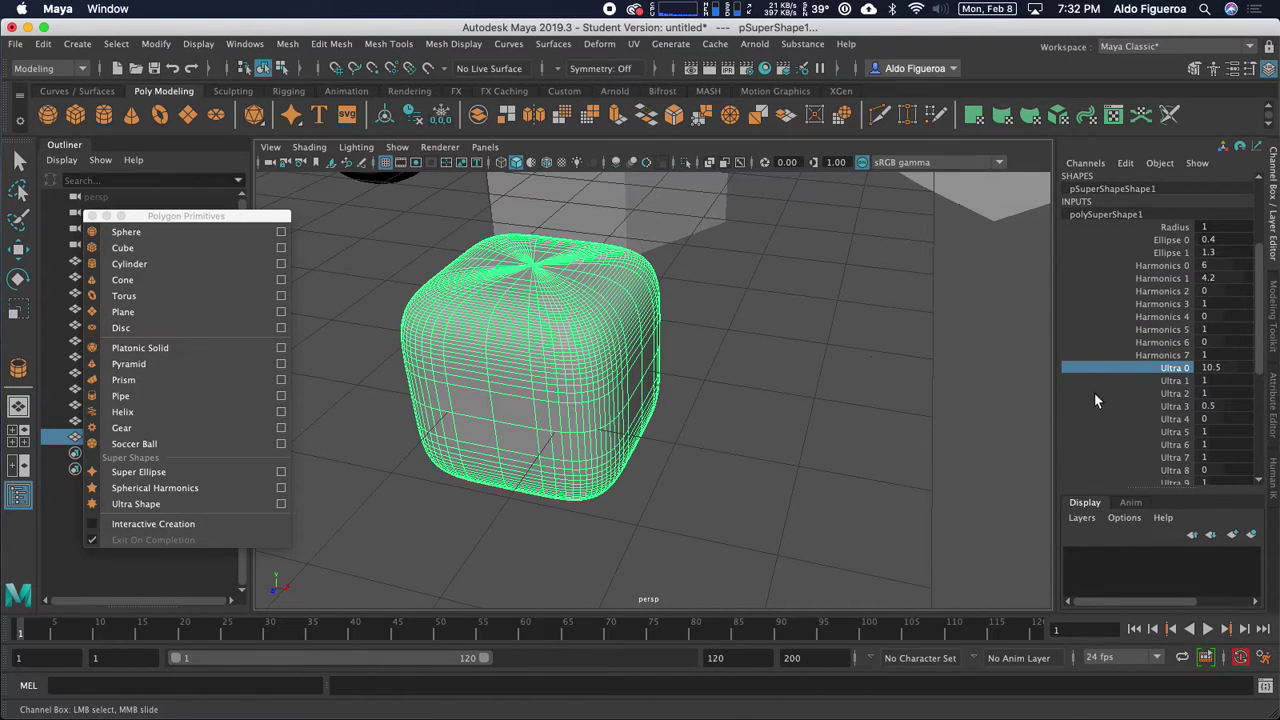
scroll(1160, 385, "down", 3)
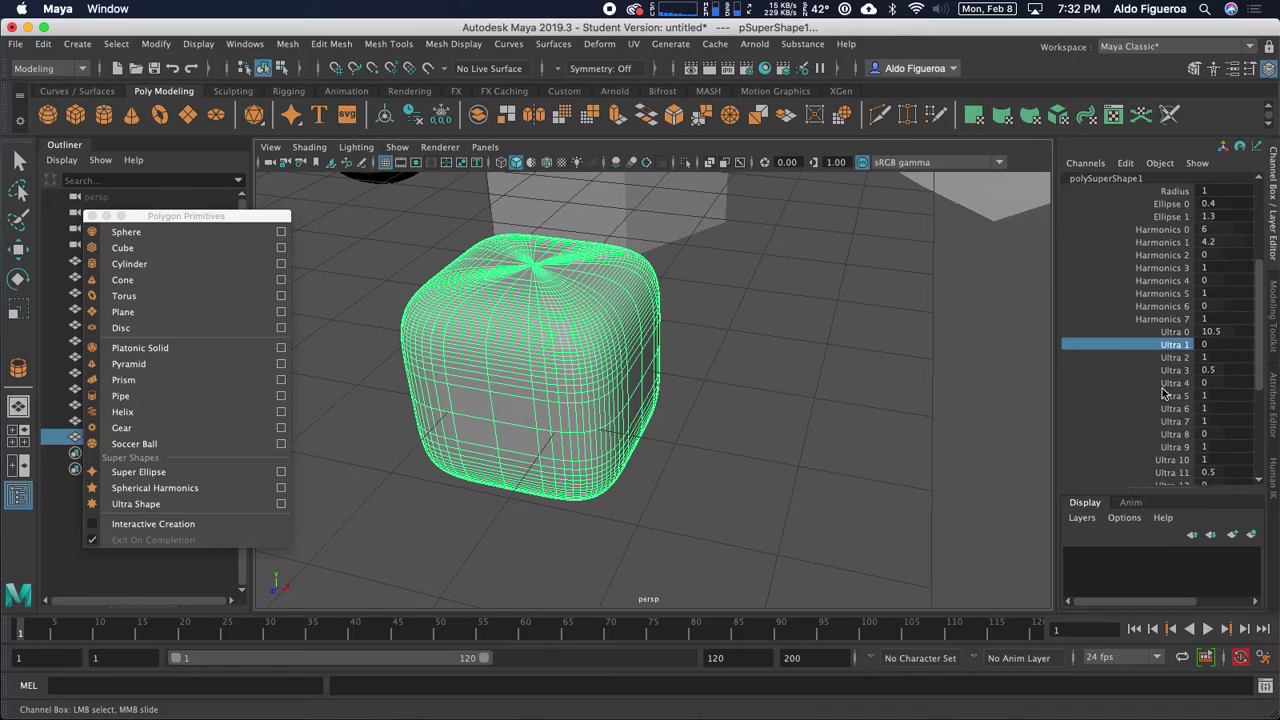
Set the super ellipse's Ellipse 1 to 5 and its radius to 1.1.
scroll(1160, 385, "up", 2)
left_click(1178, 217)
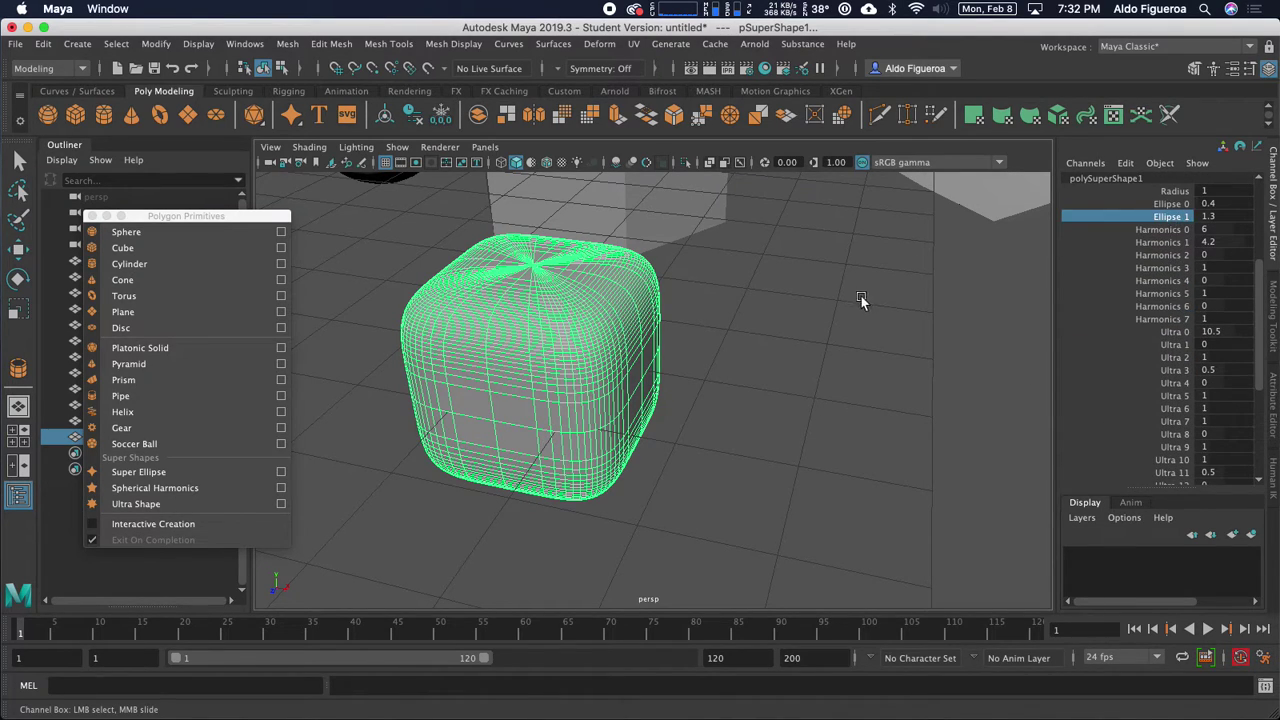
scroll(1178, 262, "up", 2)
left_click(1175, 262)
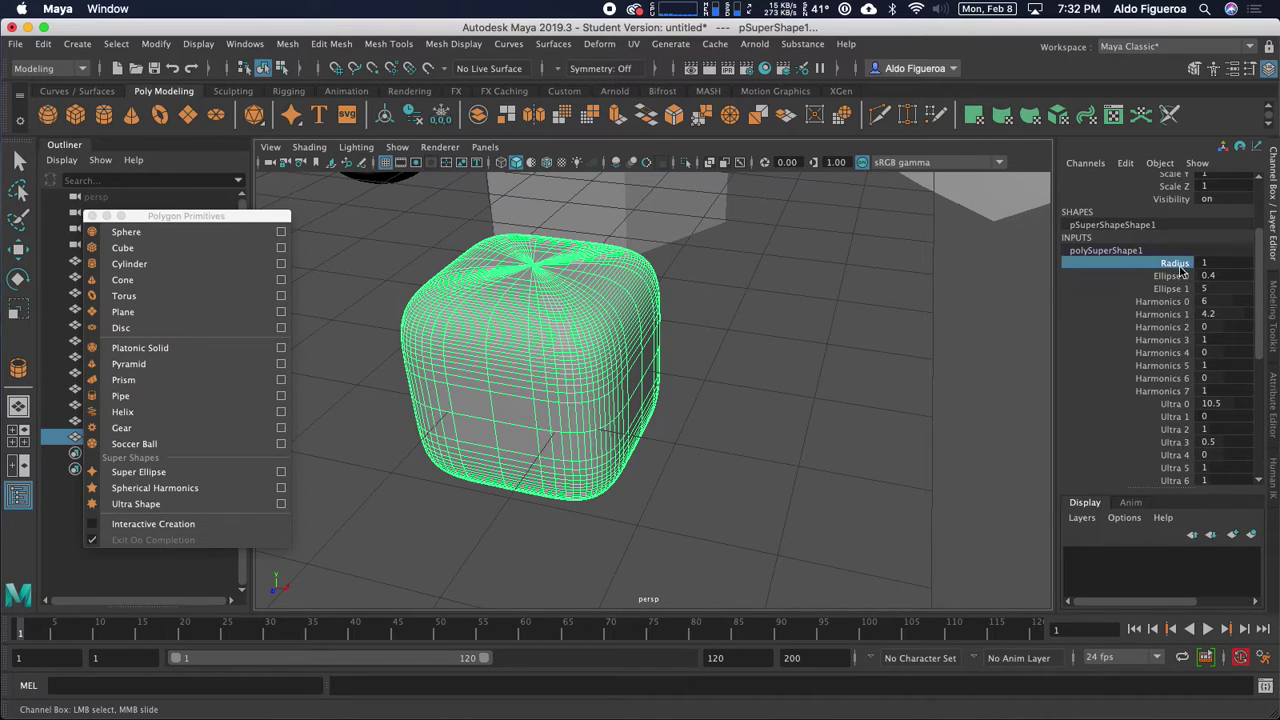
middle_click_drag(790, 334, 803, 334)
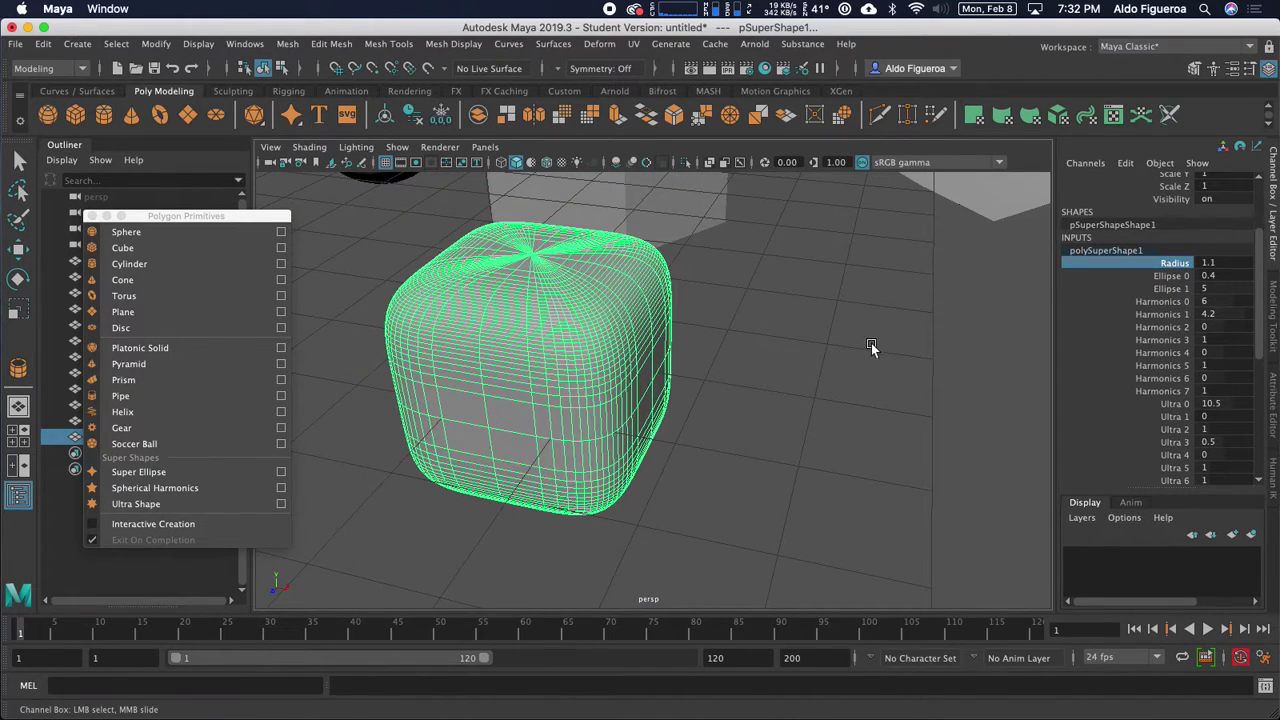
Deselect the super ellipse and look over the whole arrangement of primitives.
scroll(732, 345, "down", 5)
left_click(814, 337)
left_click_drag(814, 337, 880, 345, "alt")
scroll(703, 346, "down", 5)
mouse_move(703, 346)
left_mouse_down("alt")
mouse_move(760, 352)
mouse_move(691, 345)
mouse_move(728, 363)
mouse_move(710, 351)
mouse_move(712, 364)
left_mouse_up("alt")
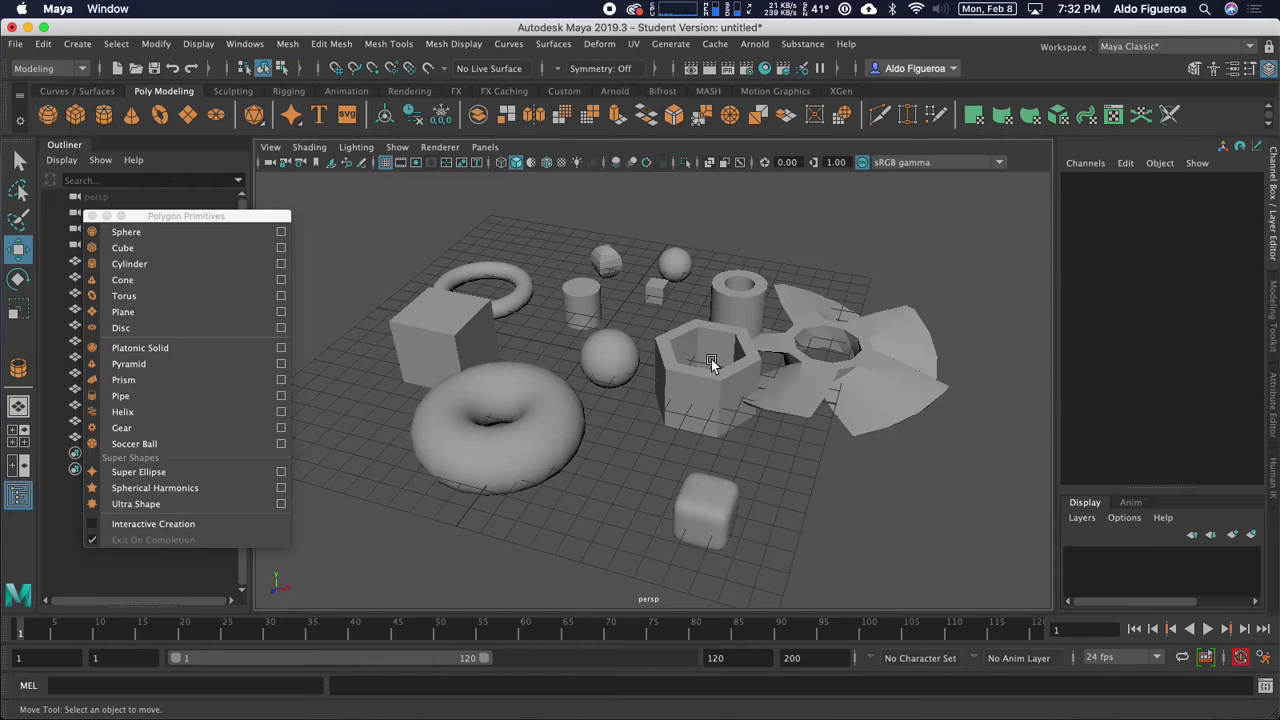